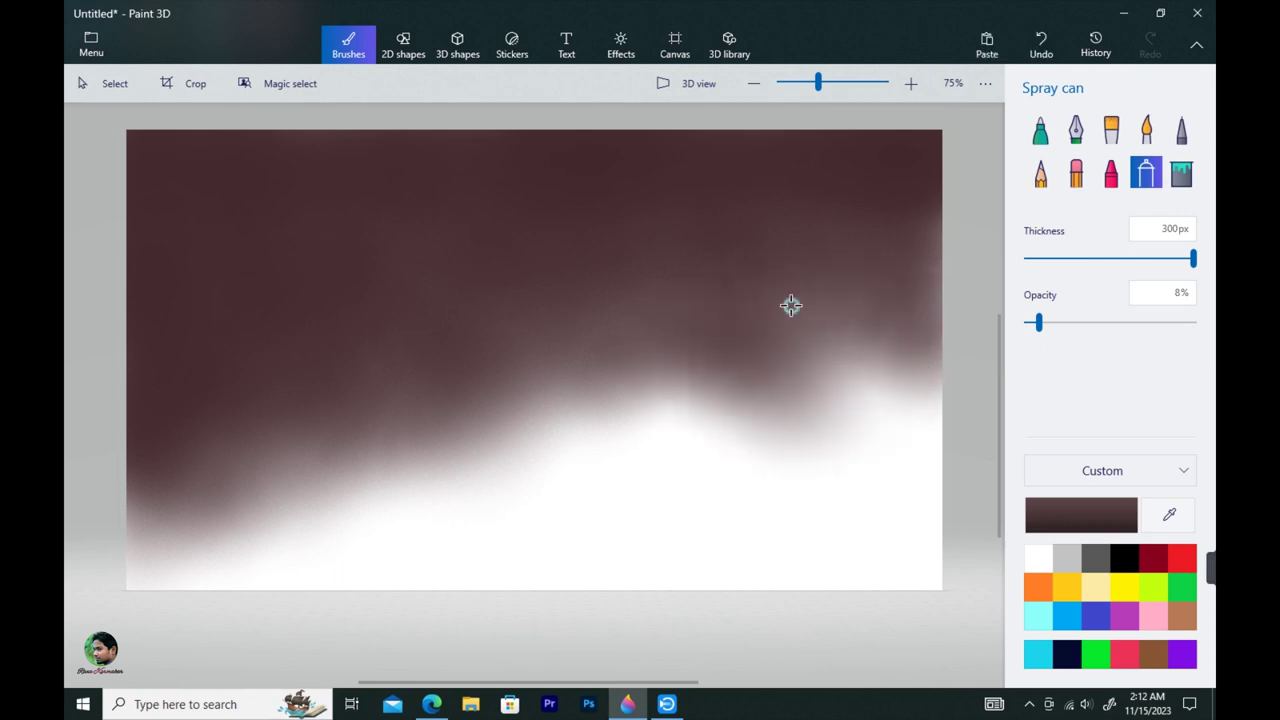
Cover the remaining white area of the canvas with dark maroon using the Spray can at 300 px and 8% opacity
mouse_move(163, 503)
left_mouse_down()
mouse_move(192, 552)
mouse_move(406, 519)
mouse_move(329, 502)
mouse_move(507, 480)
mouse_move(209, 533)
mouse_move(230, 559)
mouse_move(382, 378)
mouse_move(623, 402)
mouse_move(834, 372)
mouse_move(807, 401)
left_mouse_up()
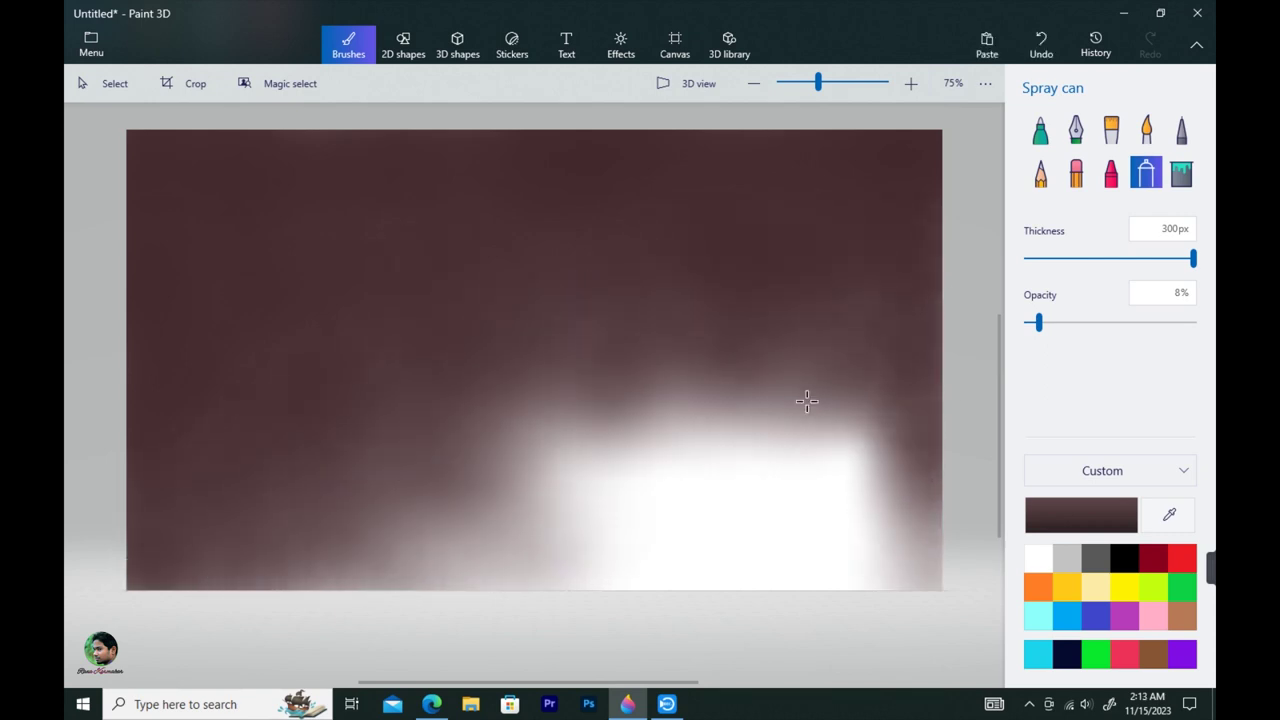
mouse_move(587, 357)
left_mouse_down()
mouse_move(808, 417)
mouse_move(511, 423)
mouse_move(788, 428)
left_mouse_up()
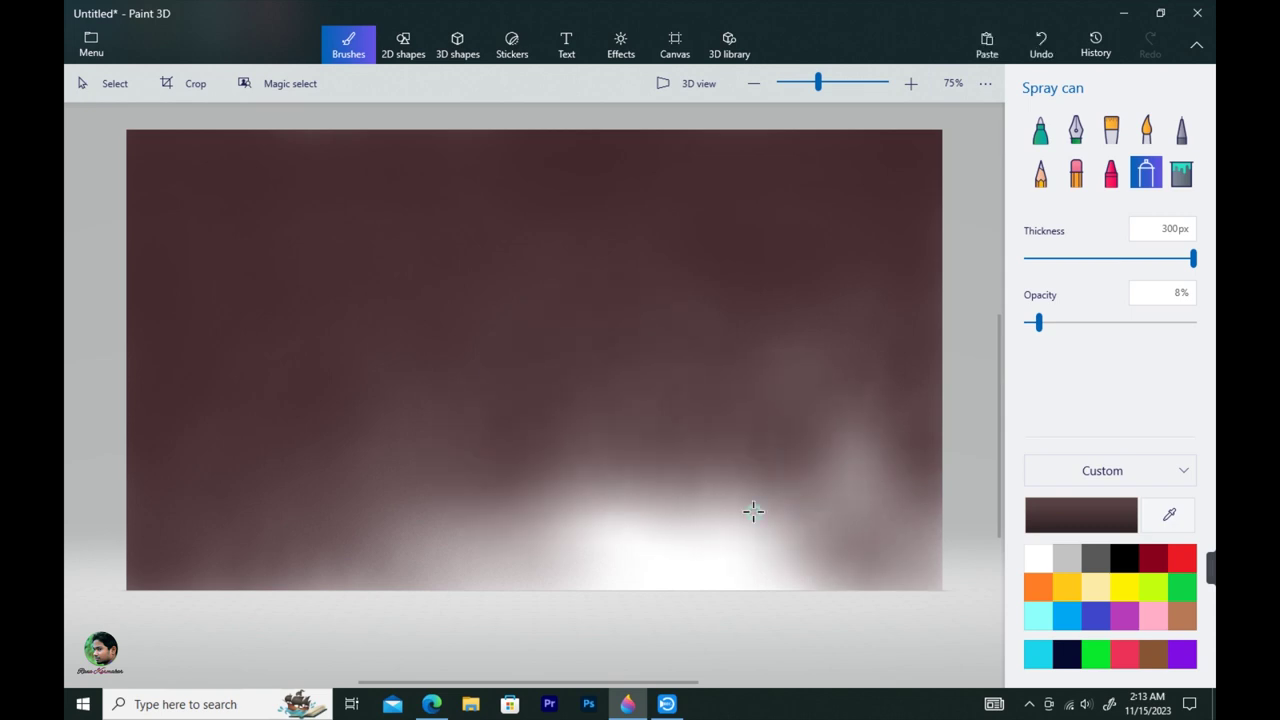
mouse_move(751, 514)
left_mouse_down()
mouse_move(636, 544)
mouse_move(609, 574)
mouse_move(455, 578)
mouse_move(663, 516)
mouse_move(641, 502)
mouse_move(848, 305)
mouse_move(703, 456)
mouse_move(659, 390)
mouse_move(344, 491)
mouse_move(291, 577)
mouse_move(771, 584)
mouse_move(910, 492)
mouse_move(788, 523)
mouse_move(506, 373)
mouse_move(620, 551)
mouse_move(704, 573)
mouse_move(850, 368)
mouse_move(833, 545)
mouse_move(507, 295)
mouse_move(184, 578)
mouse_move(548, 575)
mouse_move(623, 434)
left_mouse_up()
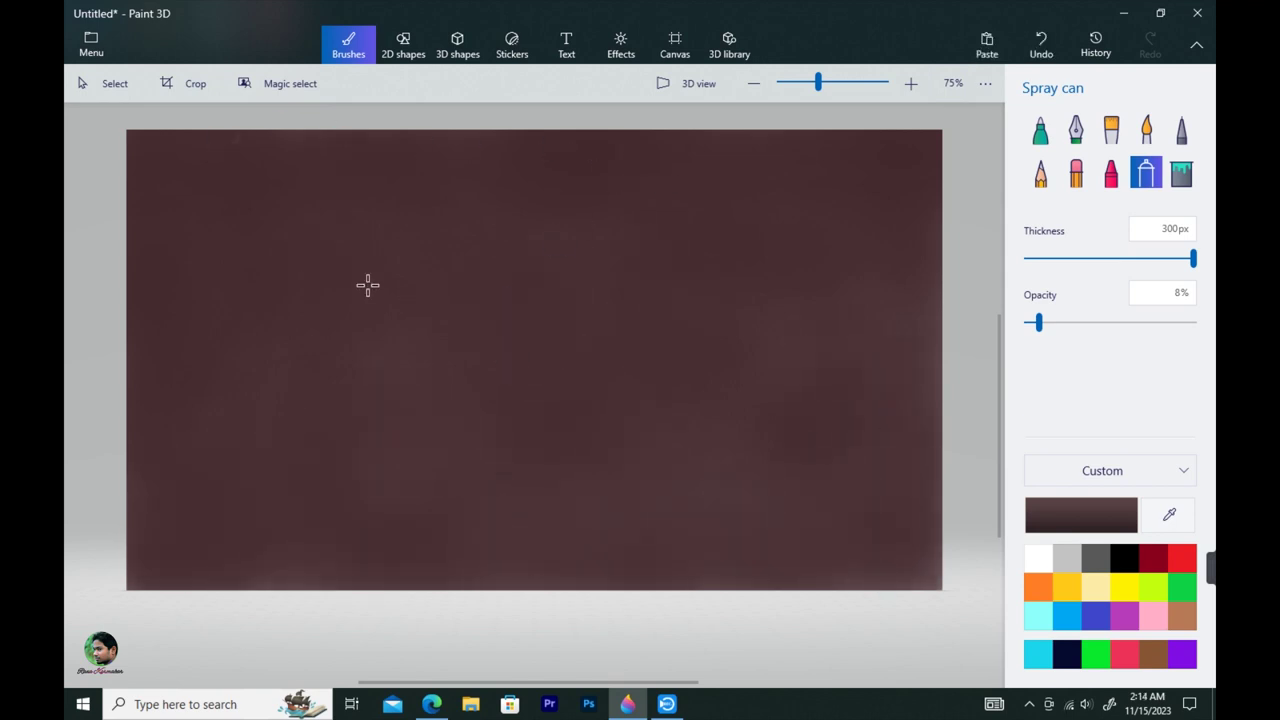
Choose a near-black custom colour and switch to the Pencil brush
left_click(1044, 515)
left_click_drag(568, 374, 571, 402)
left_click(554, 511)
left_click(1040, 175)
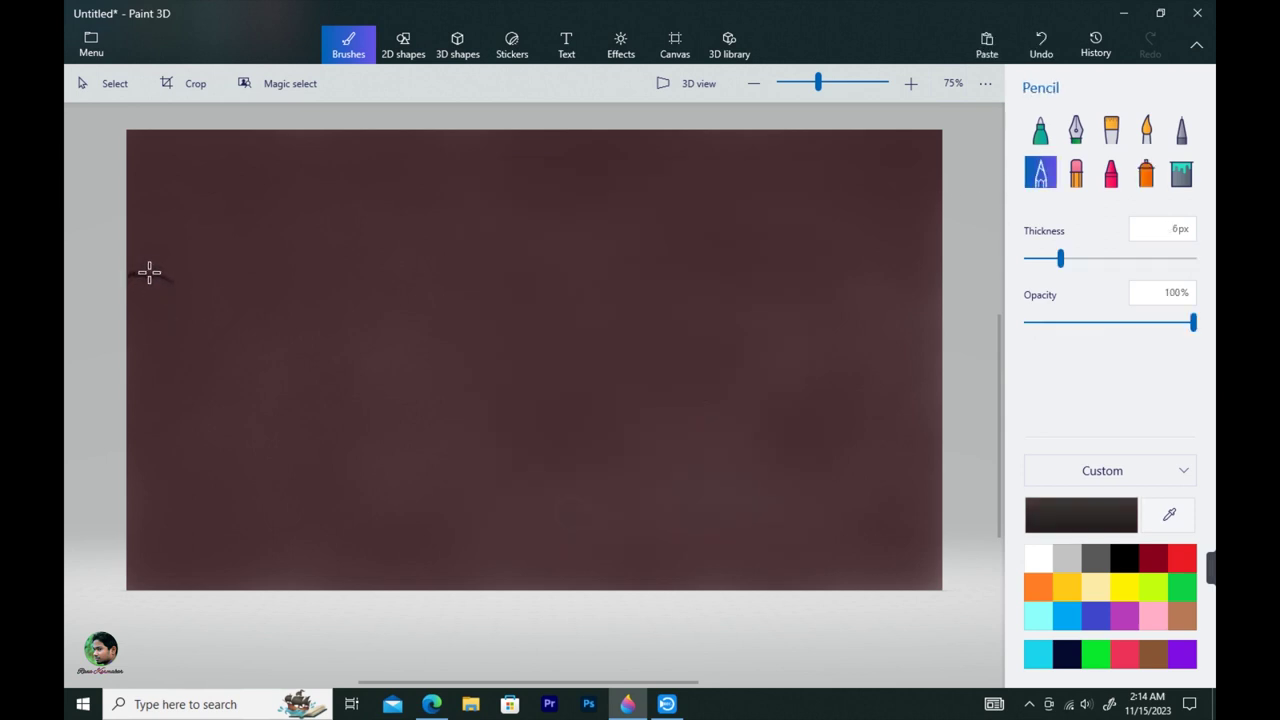
Sketch the mountain ridge's two outlines from the canvas's left edge, the upper one sloping down to the lower right, at 6 px and 100% opacity
mouse_move(149, 272)
left_mouse_down()
mouse_move(220, 285)
mouse_move(276, 320)
left_mouse_up()
left_click_drag(220, 237, 362, 300)
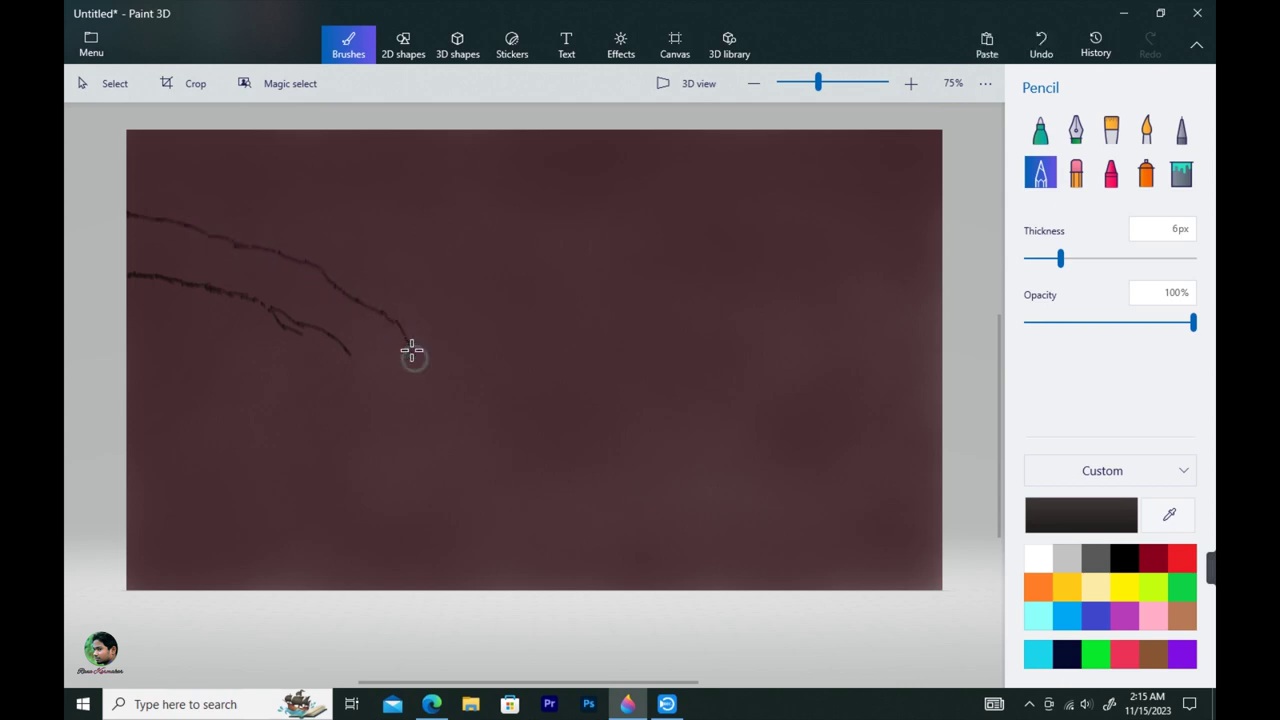
mouse_move(411, 352)
left_mouse_down()
mouse_move(474, 390)
mouse_move(570, 413)
left_mouse_up()
left_click_drag(494, 404, 853, 480)
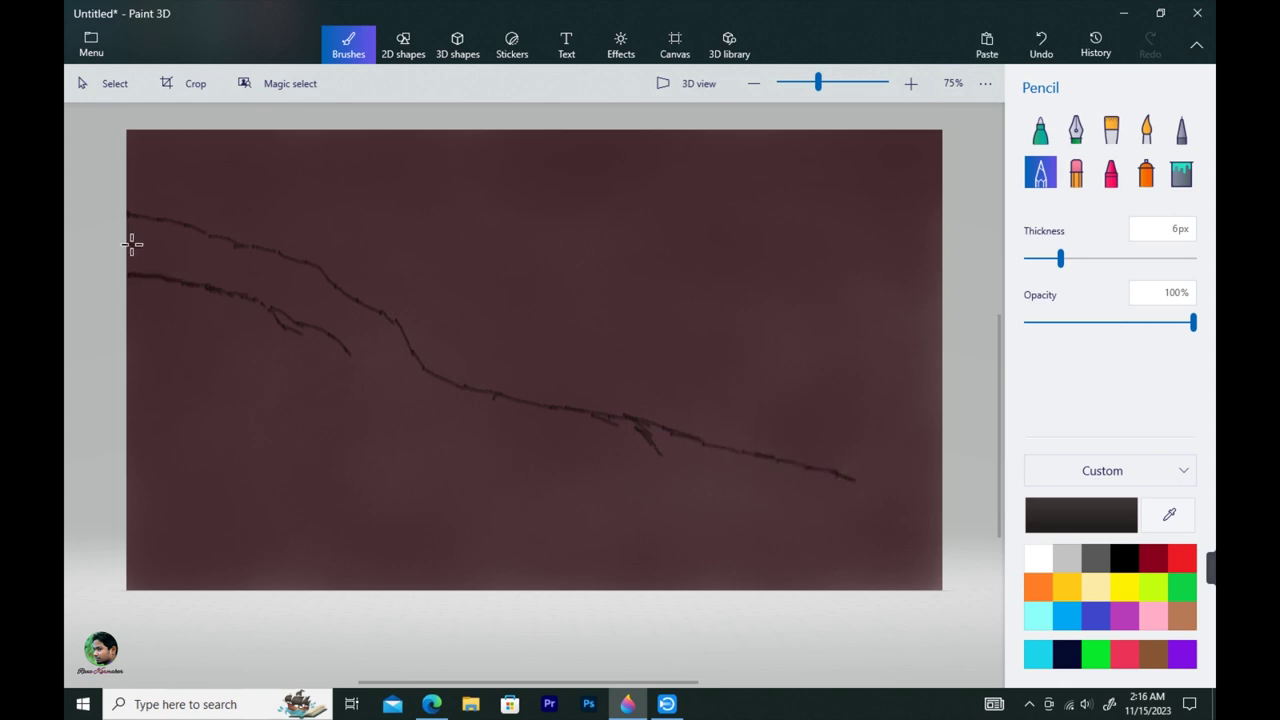
Shade the rock bands between the two ridge outlines with the Pencil at 41% opacity
left_click(1055, 322)
mouse_move(148, 240)
left_mouse_down()
mouse_move(188, 221)
mouse_move(144, 245)
mouse_move(255, 267)
mouse_move(180, 269)
mouse_move(212, 280)
mouse_move(161, 267)
mouse_move(193, 263)
mouse_move(151, 279)
mouse_move(217, 279)
left_mouse_up()
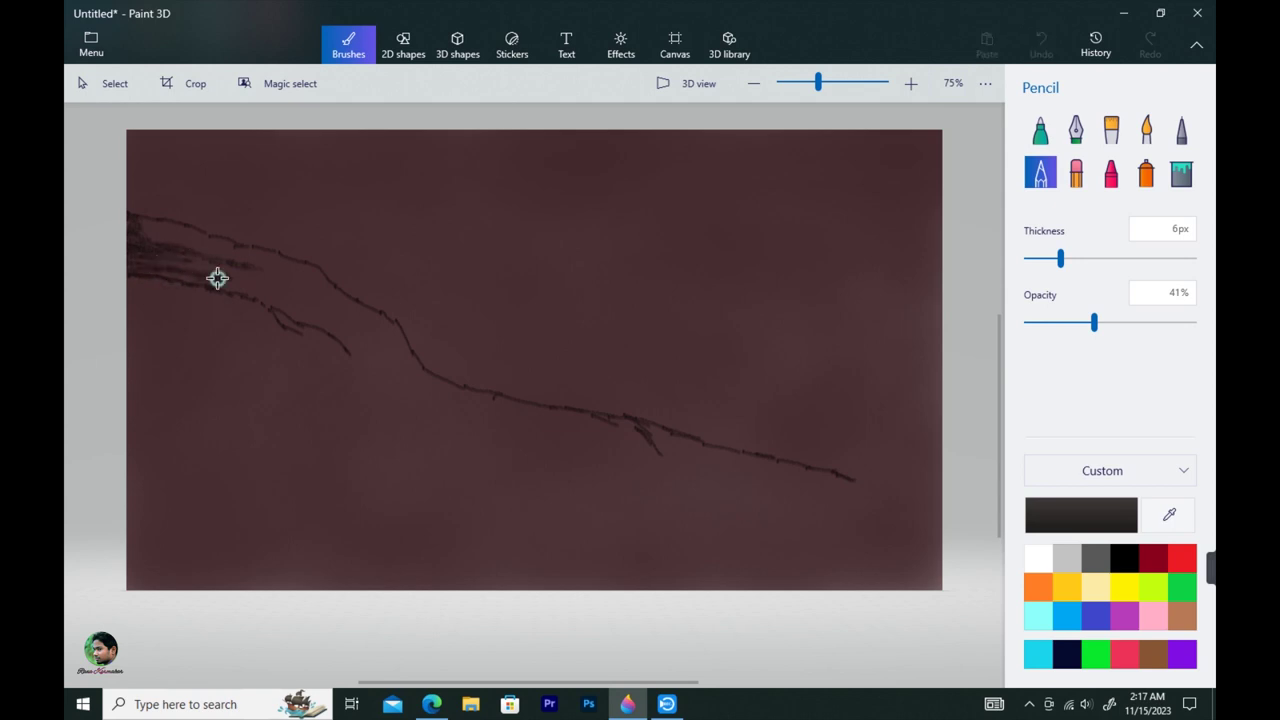
left_click_drag(317, 296, 285, 299)
mouse_move(206, 262)
left_mouse_down()
mouse_move(285, 271)
mouse_move(310, 285)
mouse_move(308, 315)
mouse_move(172, 296)
mouse_move(258, 307)
mouse_move(320, 334)
mouse_move(307, 336)
mouse_move(360, 312)
mouse_move(394, 336)
mouse_move(328, 322)
mouse_move(393, 351)
left_mouse_up()
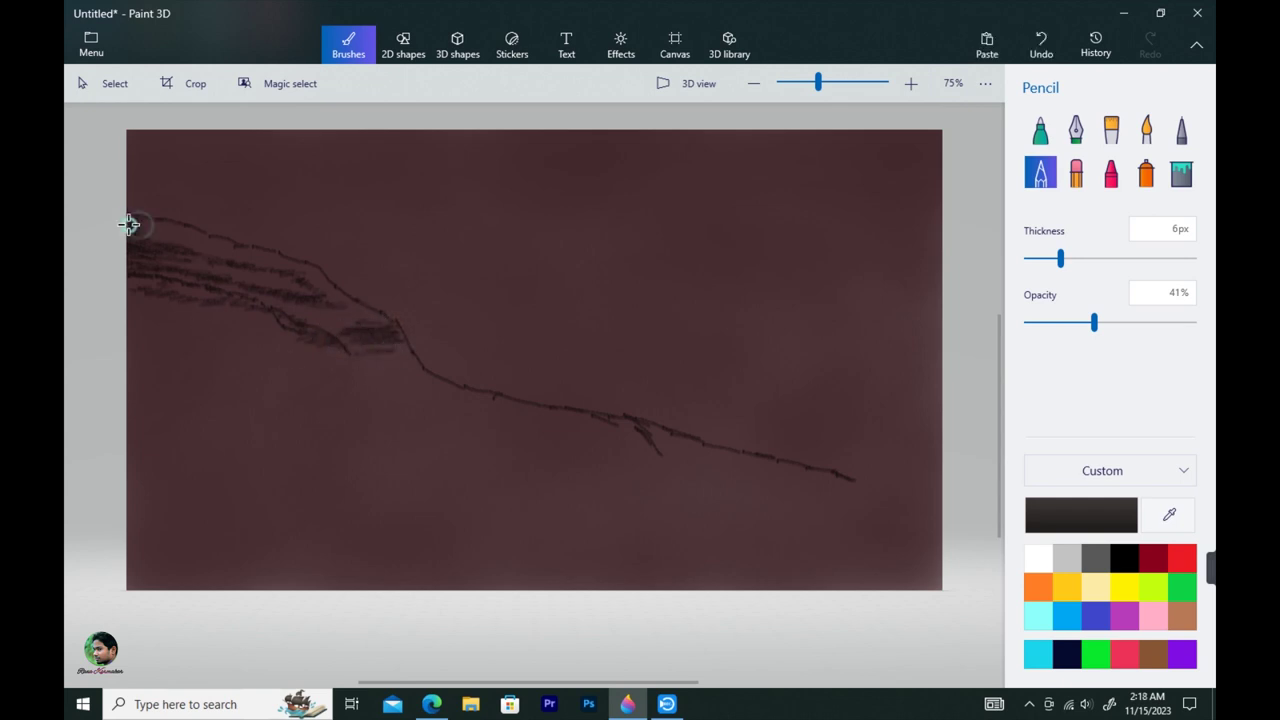
mouse_move(129, 225)
left_mouse_down()
mouse_move(154, 247)
mouse_move(263, 268)
left_mouse_up()
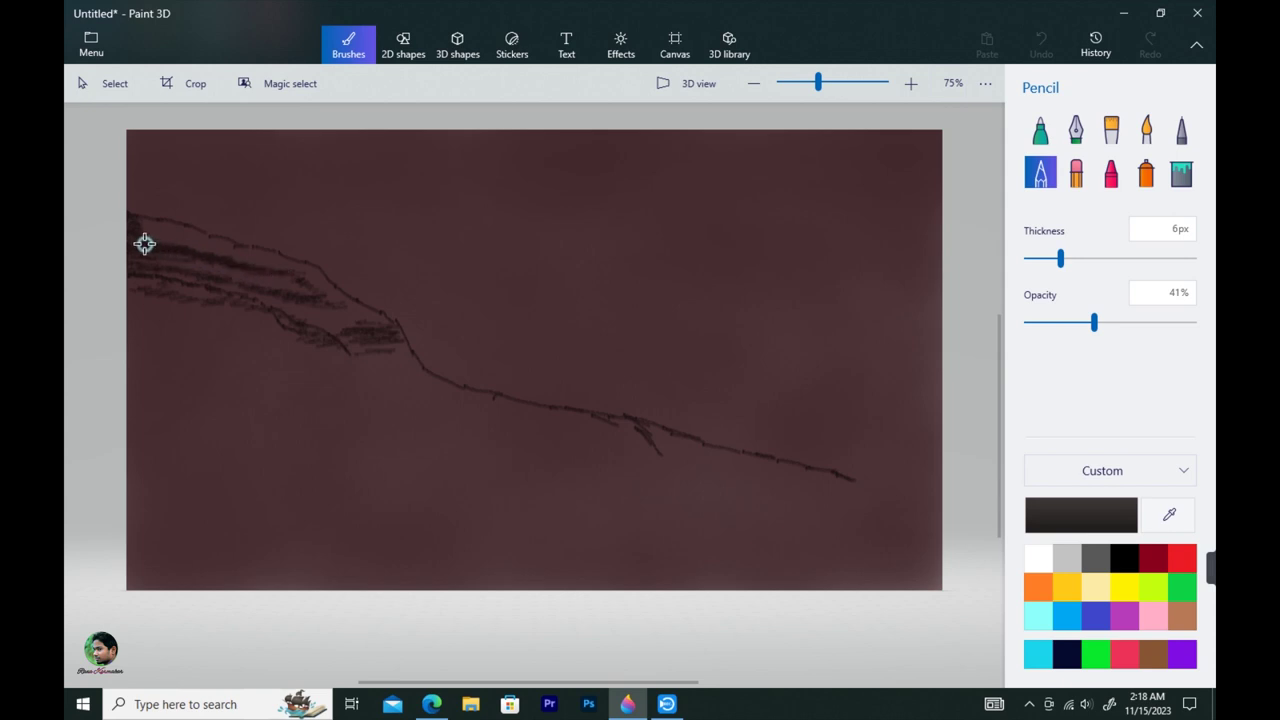
left_click_drag(354, 306, 354, 306)
Sketch the rock block below the ridge and two lower slopes at the canvas's left edge, and shade the bottom-left corner
mouse_move(498, 427)
left_mouse_down()
mouse_move(565, 461)
mouse_move(565, 530)
mouse_move(480, 565)
left_mouse_up()
left_click_drag(148, 367, 148, 367)
left_click_drag(220, 433, 220, 433)
left_click_drag(130, 445, 262, 450)
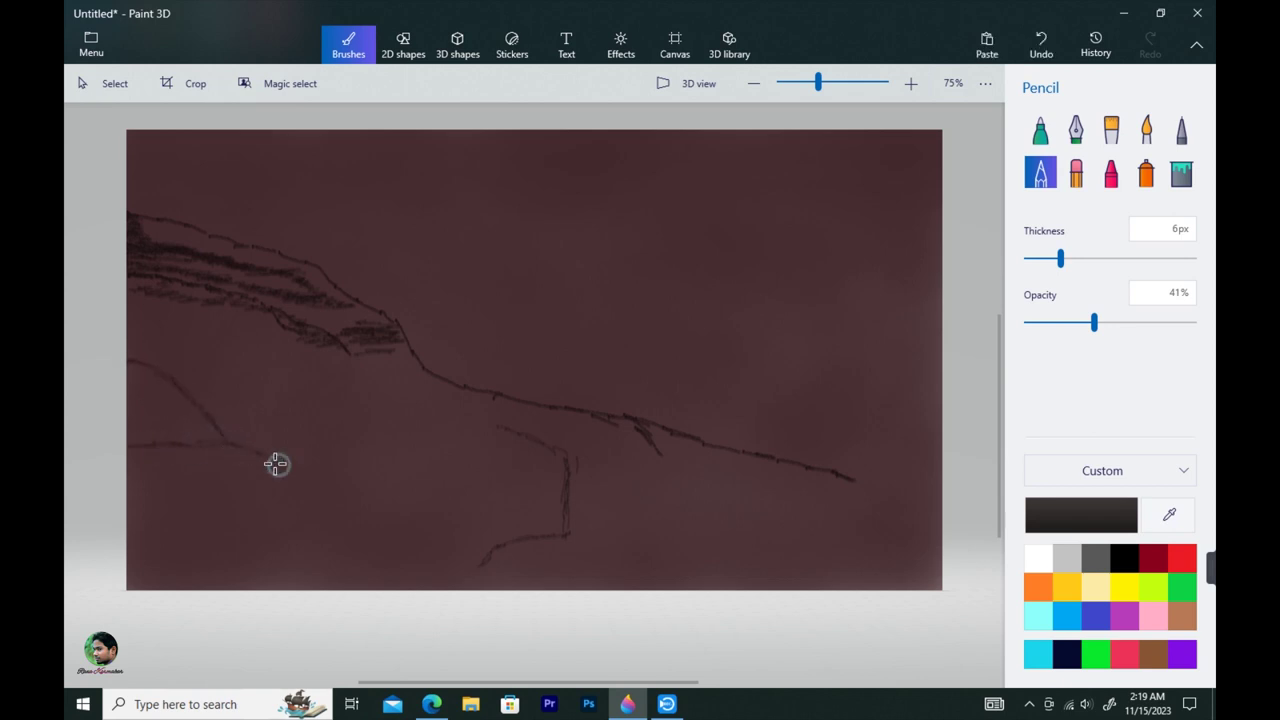
mouse_move(133, 565)
left_mouse_down()
mouse_move(129, 509)
mouse_move(148, 537)
mouse_move(145, 521)
left_mouse_up()
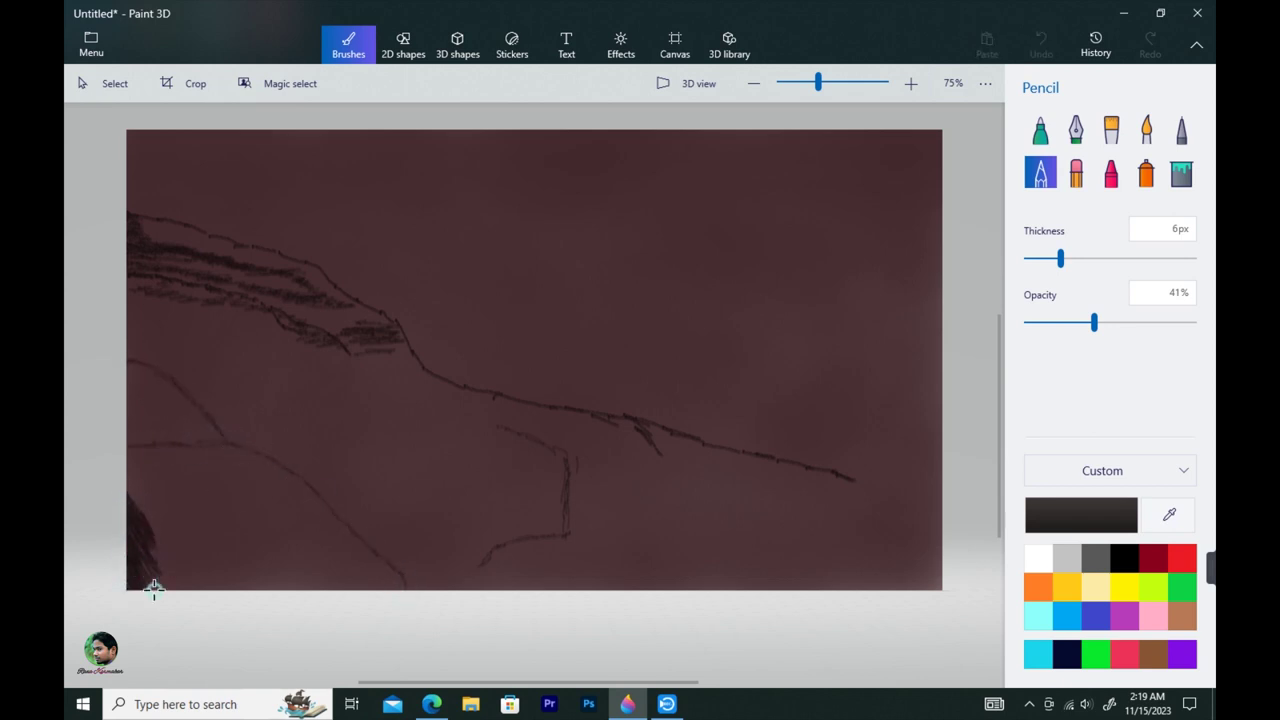
Thicken the lowest slope line at 58% opacity and outline two further slopes running down to the rock block
mouse_move(142, 358)
left_mouse_down()
mouse_move(194, 391)
mouse_move(149, 349)
mouse_move(220, 426)
mouse_move(323, 491)
mouse_move(420, 588)
left_mouse_up()
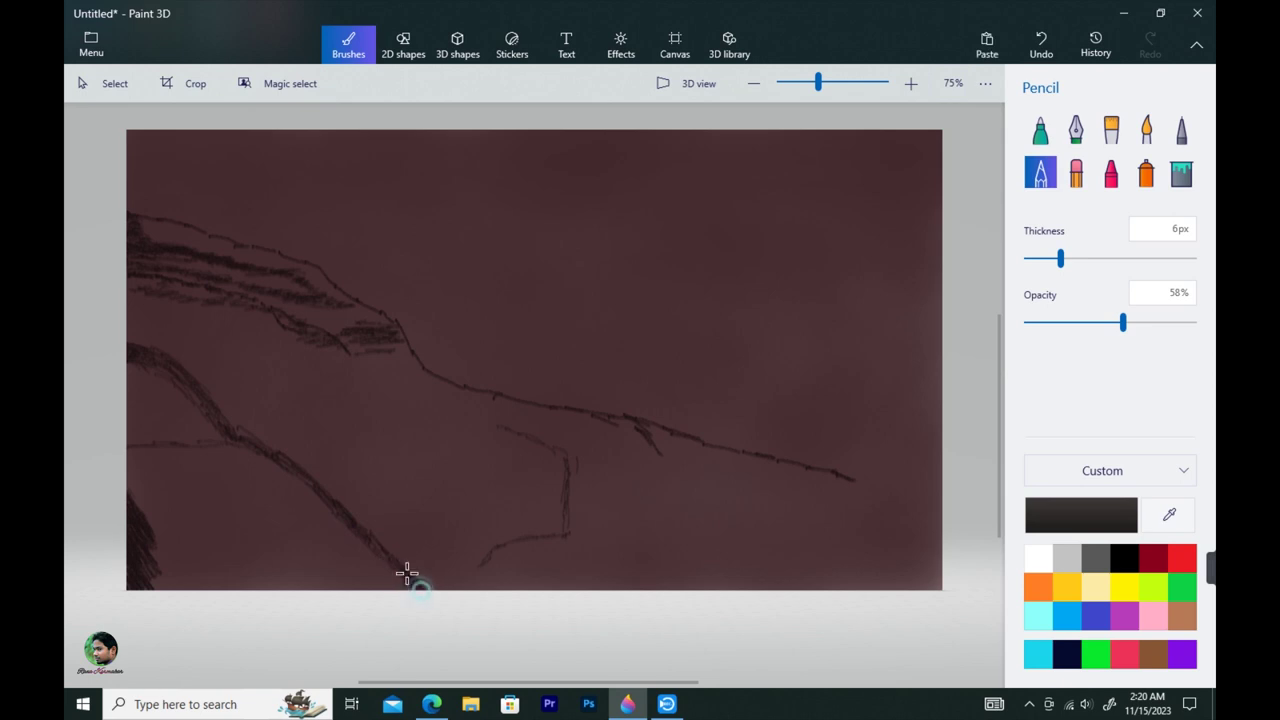
mouse_move(352, 345)
left_mouse_down()
mouse_move(392, 425)
mouse_move(450, 490)
left_mouse_up()
mouse_move(128, 320)
left_mouse_down()
mouse_move(173, 316)
mouse_move(266, 359)
mouse_move(360, 465)
mouse_move(433, 502)
left_mouse_up()
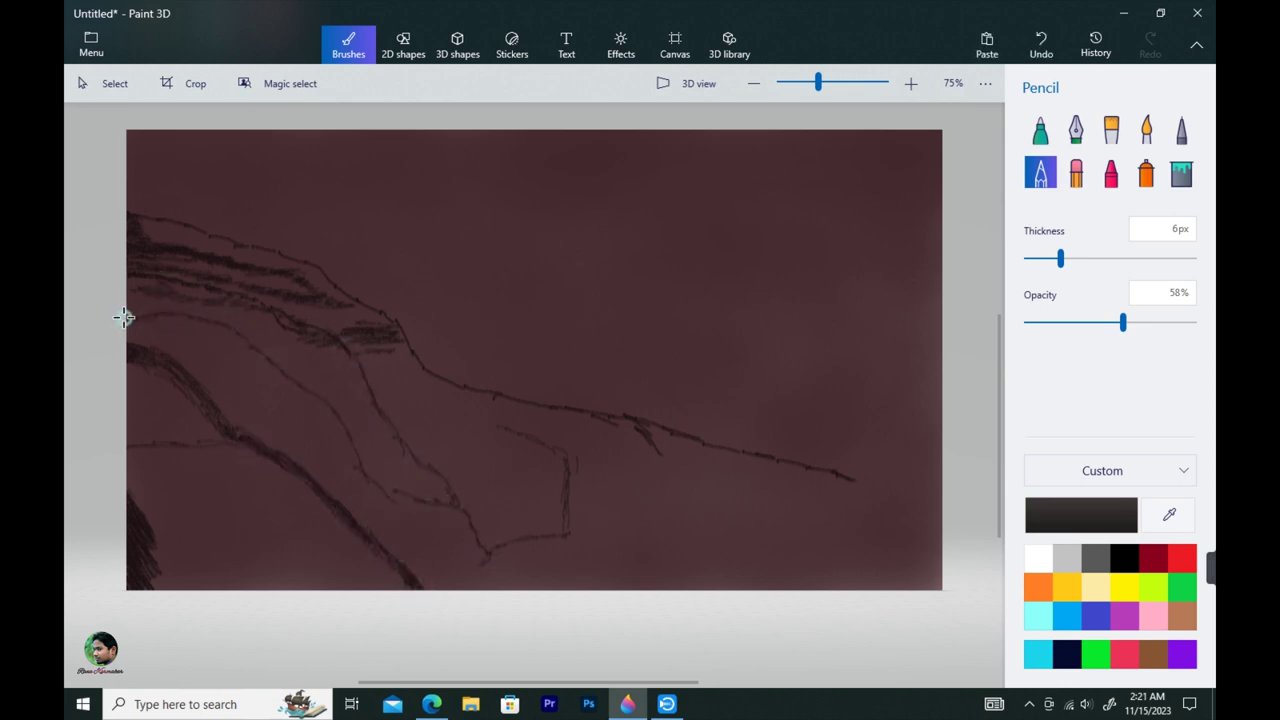
Thicken the middle slope and ridge outlines, and draw the rock block's top edge joining the slope
mouse_move(123, 317)
left_mouse_down()
mouse_move(202, 316)
mouse_move(165, 302)
mouse_move(261, 344)
mouse_move(312, 384)
mouse_move(387, 479)
left_mouse_up()
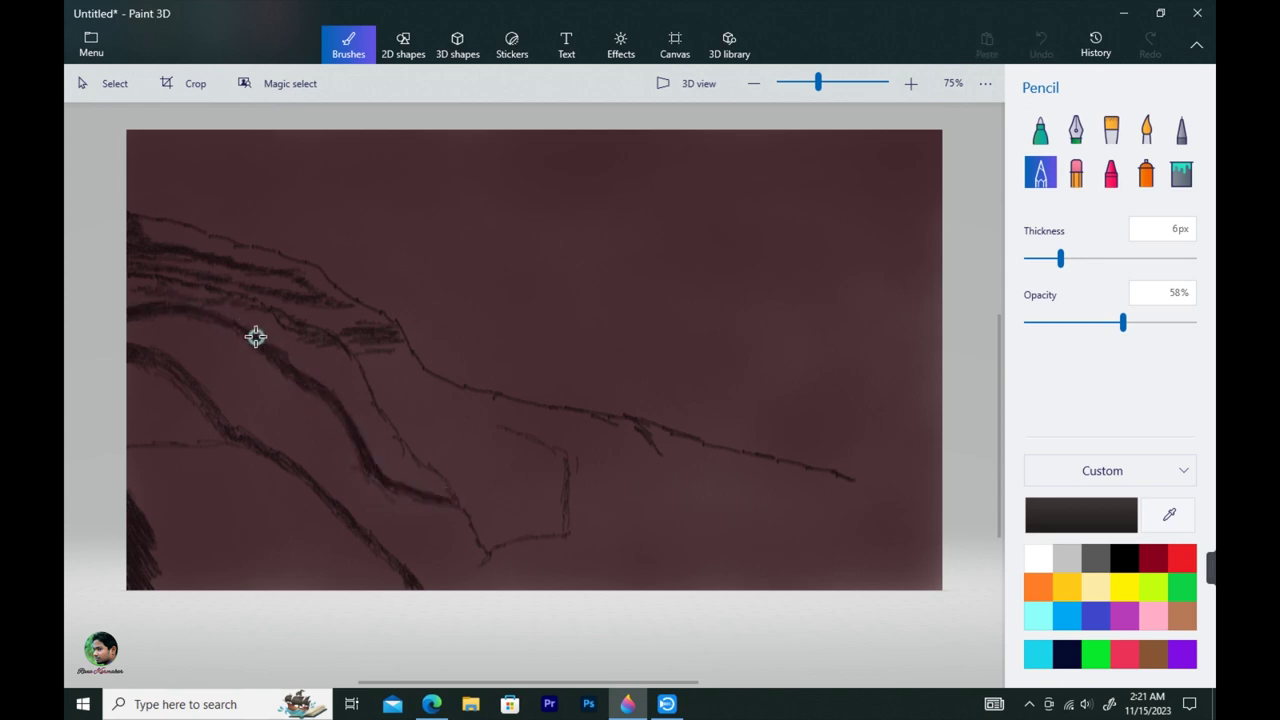
mouse_move(153, 276)
left_mouse_down()
mouse_move(328, 336)
mouse_move(461, 510)
left_mouse_up()
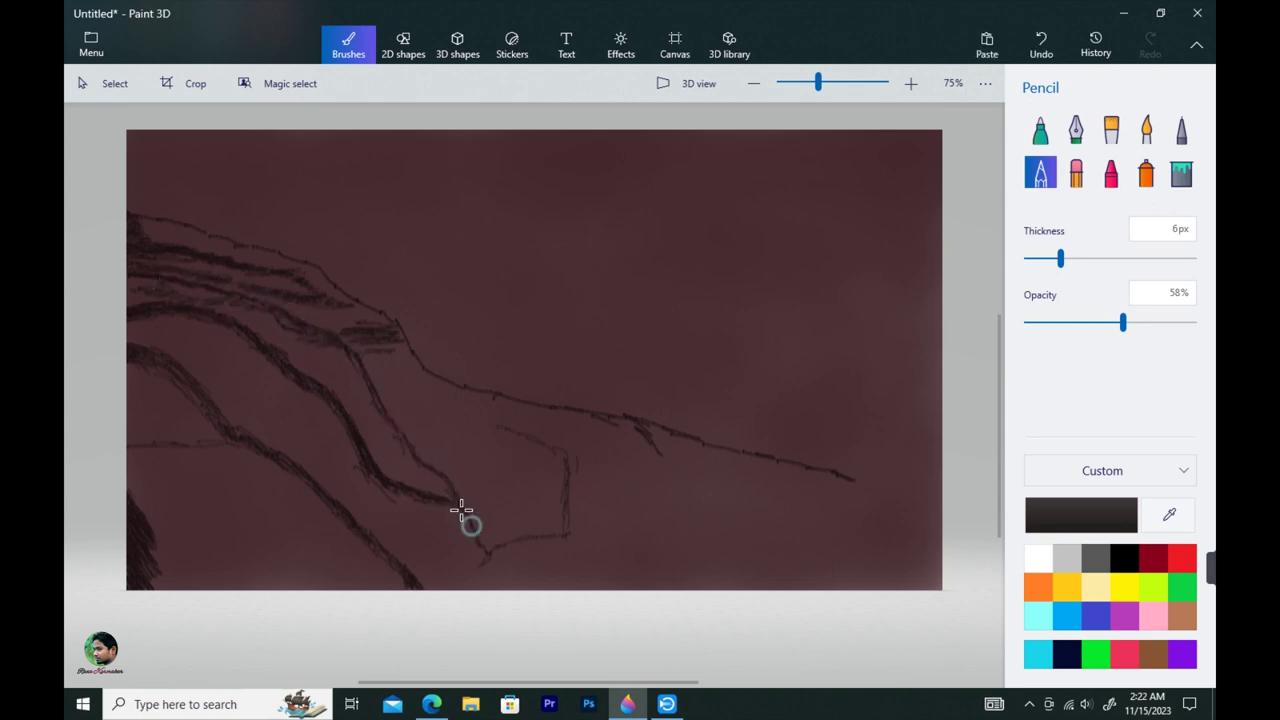
mouse_move(487, 424)
left_mouse_down()
mouse_move(413, 420)
mouse_move(418, 454)
mouse_move(411, 440)
mouse_move(482, 535)
mouse_move(467, 494)
mouse_move(390, 407)
left_mouse_up()
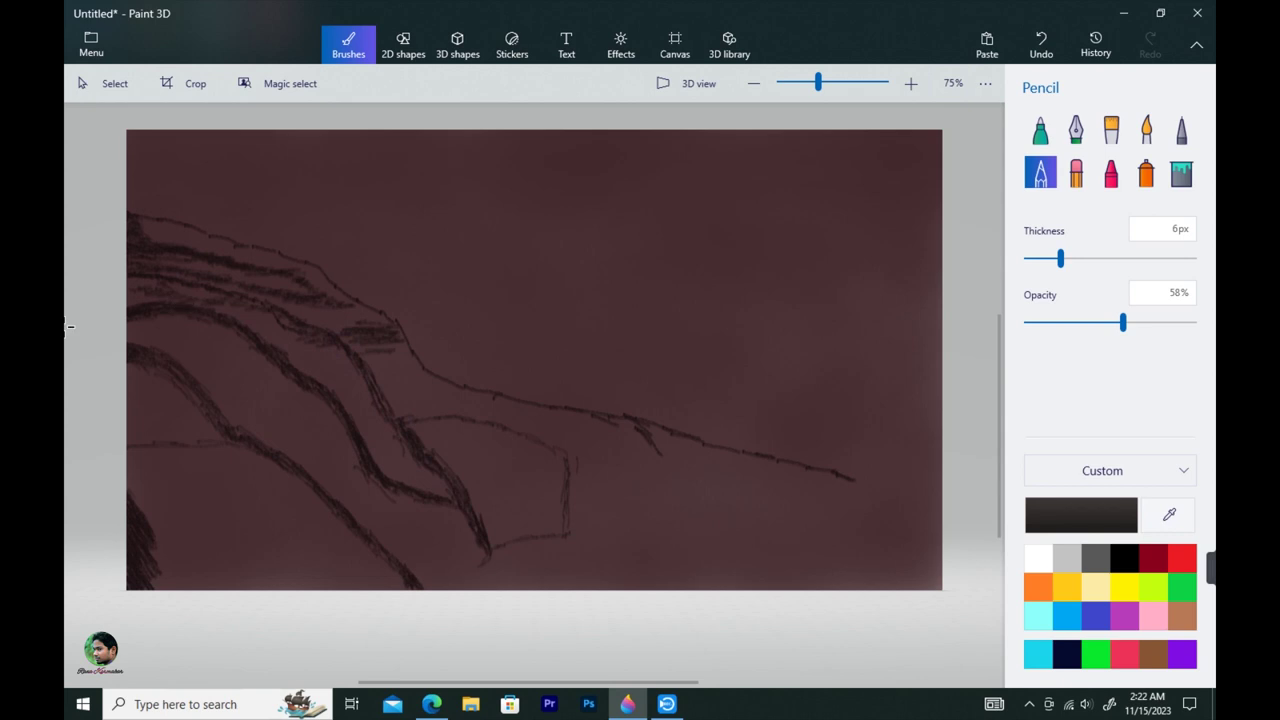
mouse_move(140, 268)
left_mouse_down()
mouse_move(203, 277)
mouse_move(310, 325)
left_mouse_up()
mouse_move(163, 218)
left_mouse_down()
mouse_move(278, 250)
mouse_move(393, 325)
mouse_move(444, 385)
mouse_move(508, 398)
mouse_move(471, 427)
mouse_move(497, 541)
left_mouse_up()
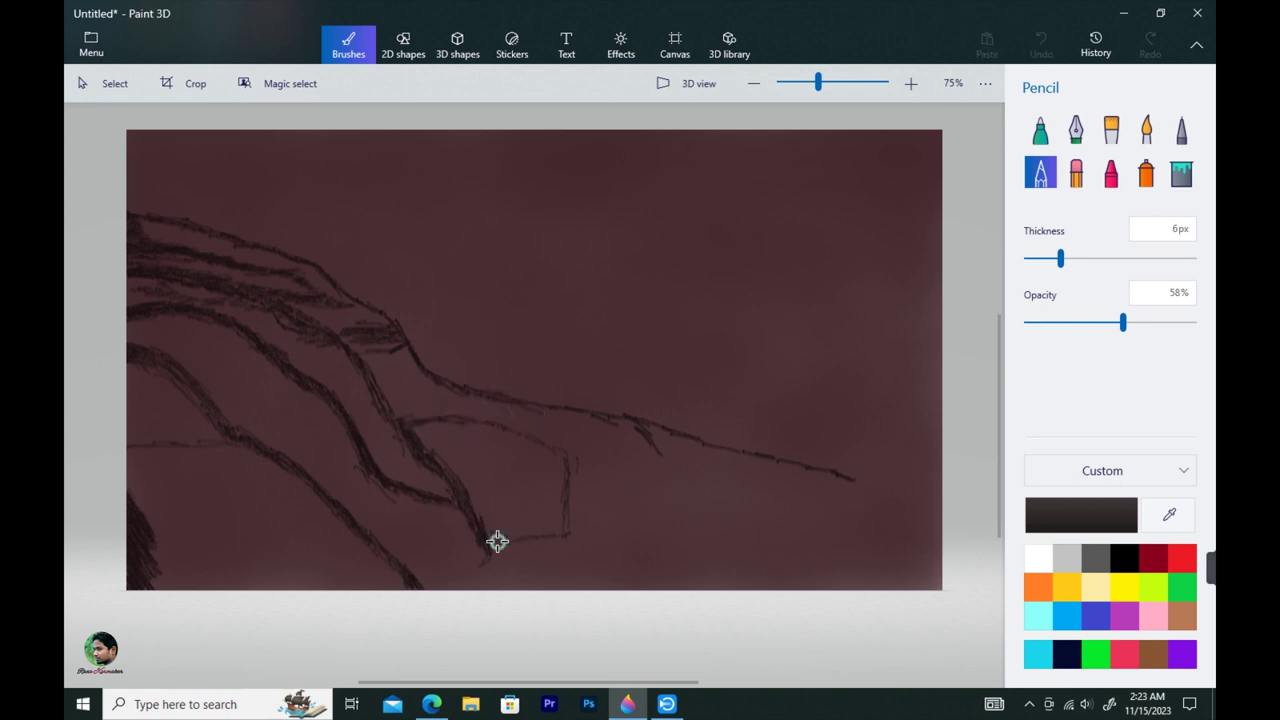
Fill the rock block's front face with dense hatching and thicken the top line of the bottom-left hill
mouse_move(561, 471)
left_mouse_down()
mouse_move(494, 529)
mouse_move(509, 532)
mouse_move(518, 527)
mouse_move(474, 503)
mouse_move(495, 530)
mouse_move(550, 497)
mouse_move(503, 508)
mouse_move(511, 531)
mouse_move(556, 481)
mouse_move(507, 502)
mouse_move(481, 482)
mouse_move(489, 519)
left_mouse_up()
left_click_drag(549, 461, 543, 449)
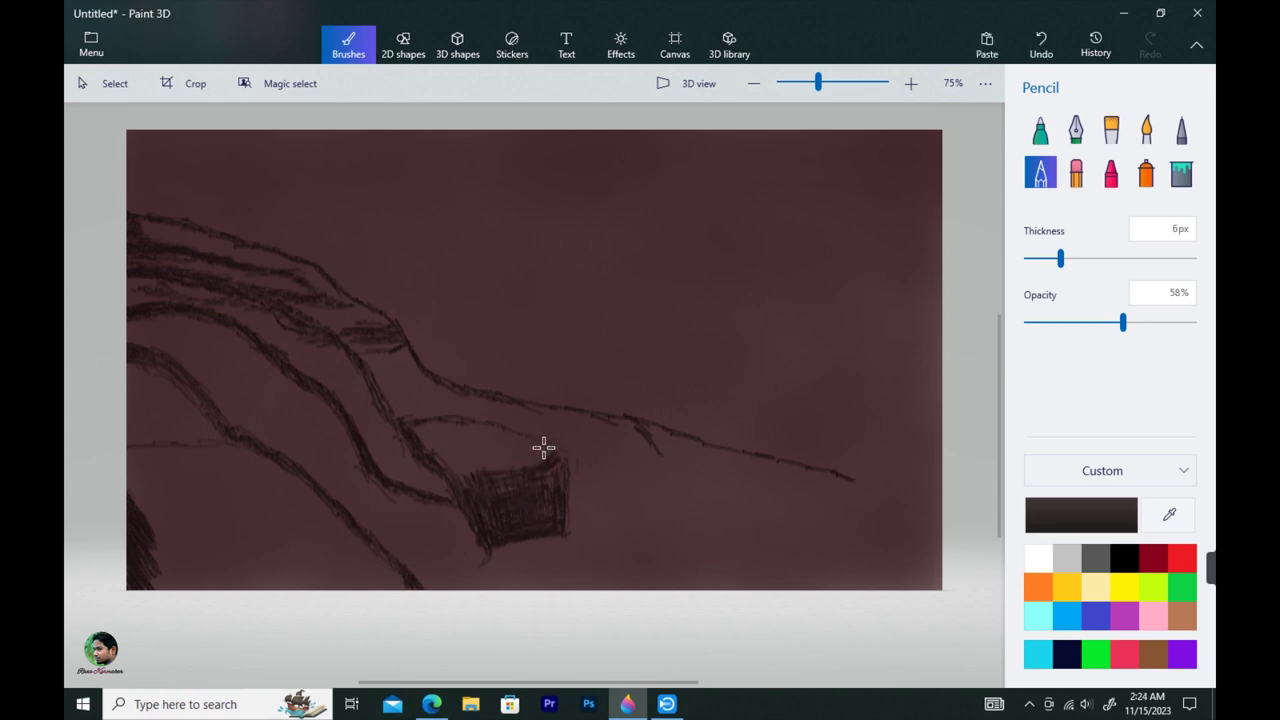
mouse_move(138, 404)
left_mouse_down()
mouse_move(161, 432)
mouse_move(252, 444)
left_mouse_up()
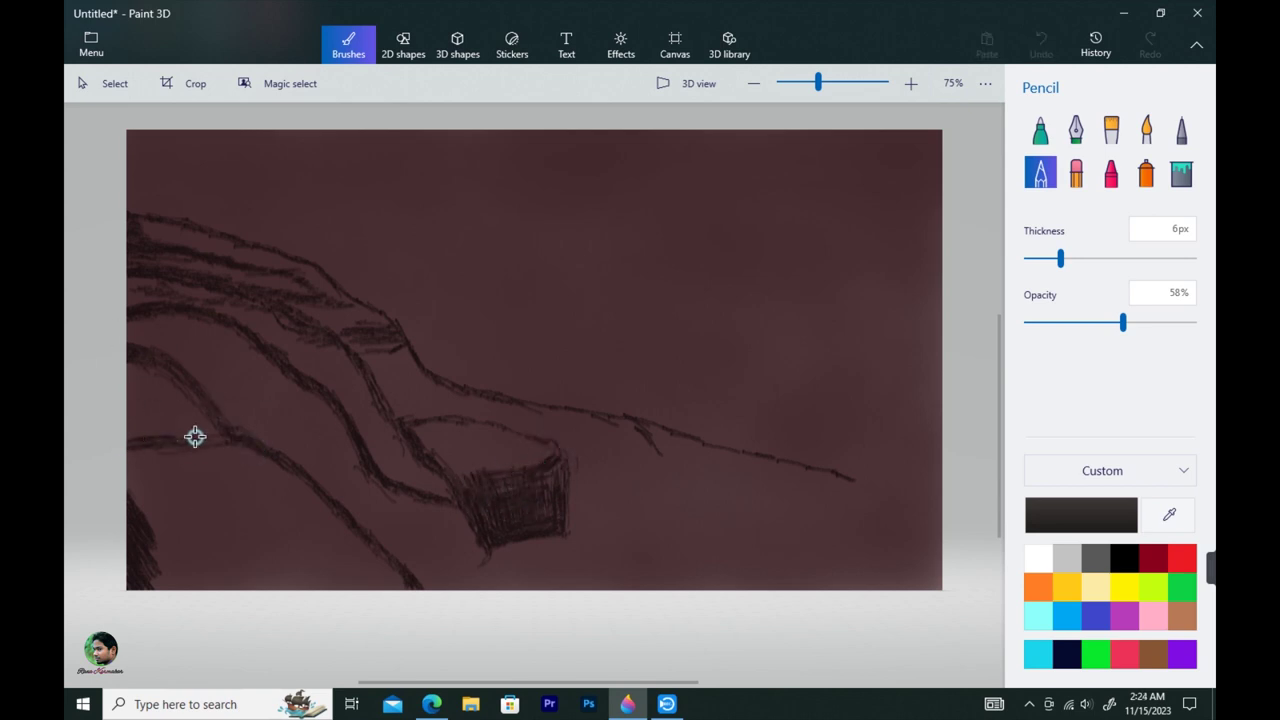
left_click_drag(139, 432, 128, 437)
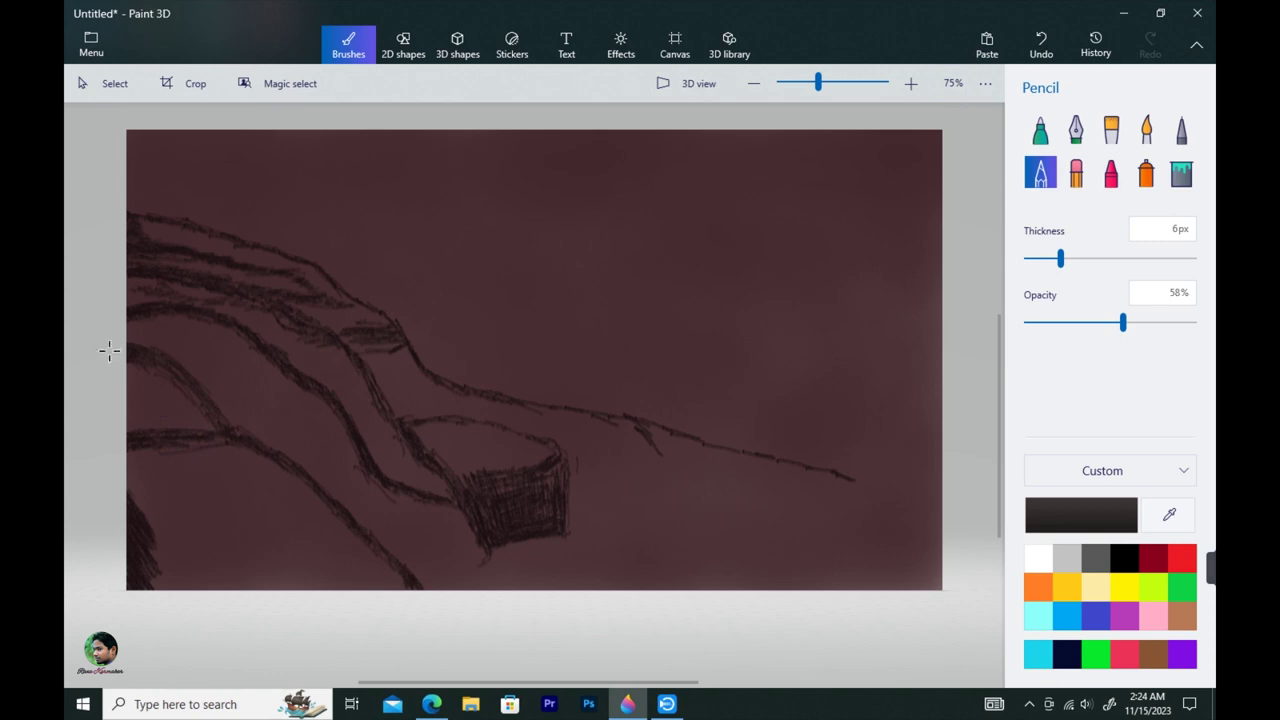
Add light hatching beneath the slope lines and over the bottom-left hill at 22% opacity
left_click_drag(1123, 322, 1062, 322)
mouse_move(134, 334)
left_mouse_down()
mouse_move(230, 334)
mouse_move(283, 383)
mouse_move(270, 394)
mouse_move(316, 408)
mouse_move(365, 484)
mouse_move(426, 520)
left_mouse_up()
left_click_drag(149, 366, 163, 468)
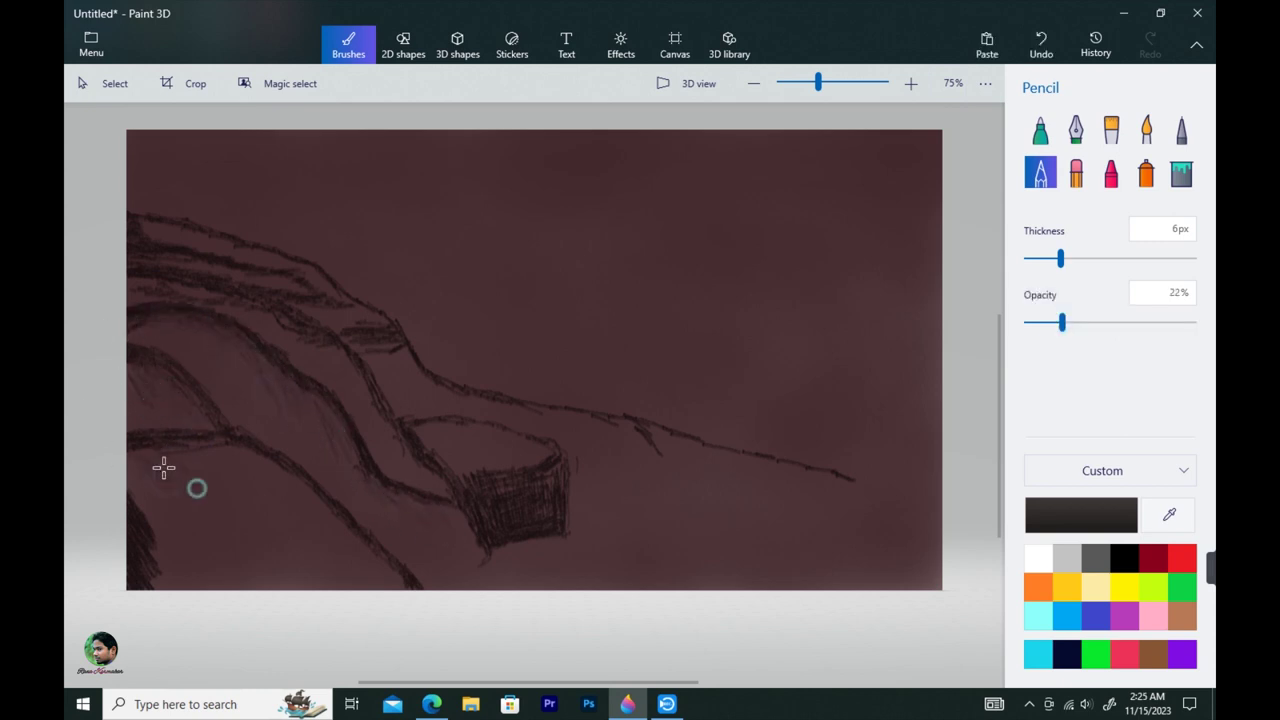
mouse_move(299, 501)
left_mouse_down()
mouse_move(171, 486)
mouse_move(244, 490)
mouse_move(285, 509)
mouse_move(227, 429)
mouse_move(144, 469)
mouse_move(164, 501)
mouse_move(149, 472)
mouse_move(198, 454)
mouse_move(292, 499)
mouse_move(226, 494)
left_mouse_up()
Shade the whole bottom-left hill with the Pencil at 10 px thickness
left_click_drag(1061, 258, 1193, 258)
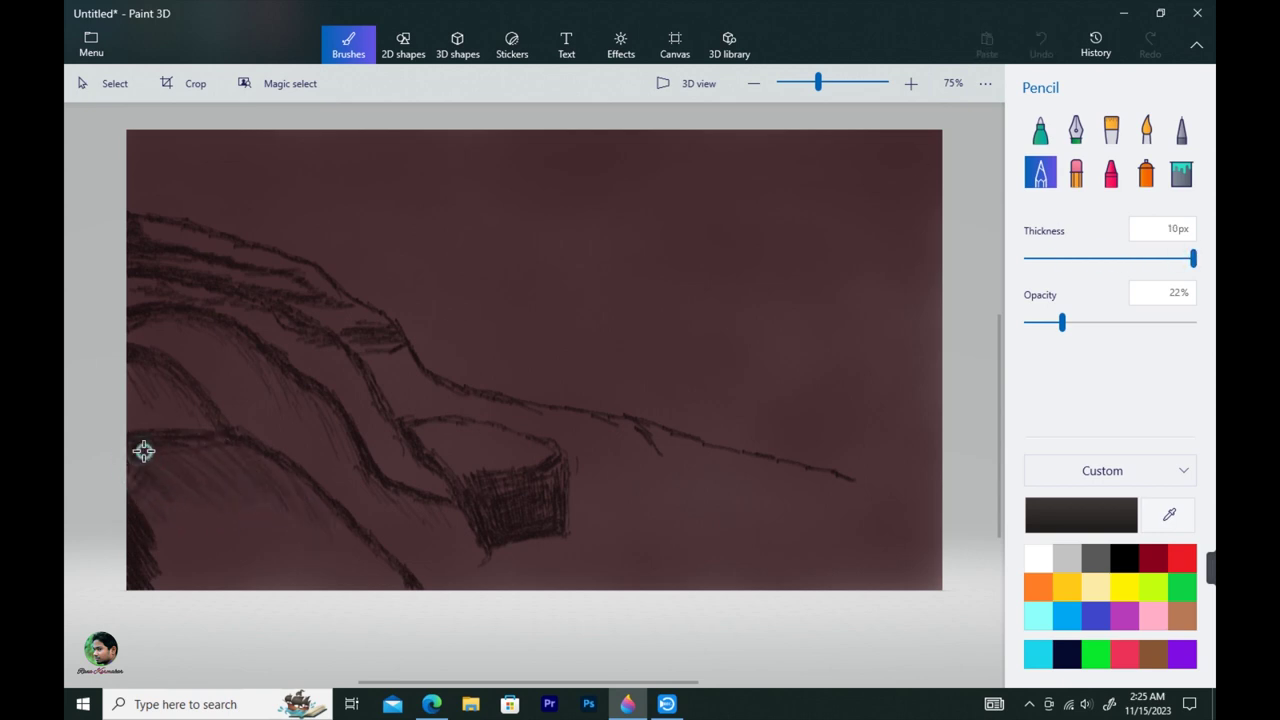
mouse_move(144, 450)
left_mouse_down()
mouse_move(218, 465)
mouse_move(166, 465)
mouse_move(212, 443)
mouse_move(309, 492)
mouse_move(296, 507)
mouse_move(240, 484)
mouse_move(190, 531)
mouse_move(304, 447)
mouse_move(157, 531)
mouse_move(146, 579)
mouse_move(196, 526)
mouse_move(301, 586)
mouse_move(321, 536)
mouse_move(394, 609)
left_mouse_up()
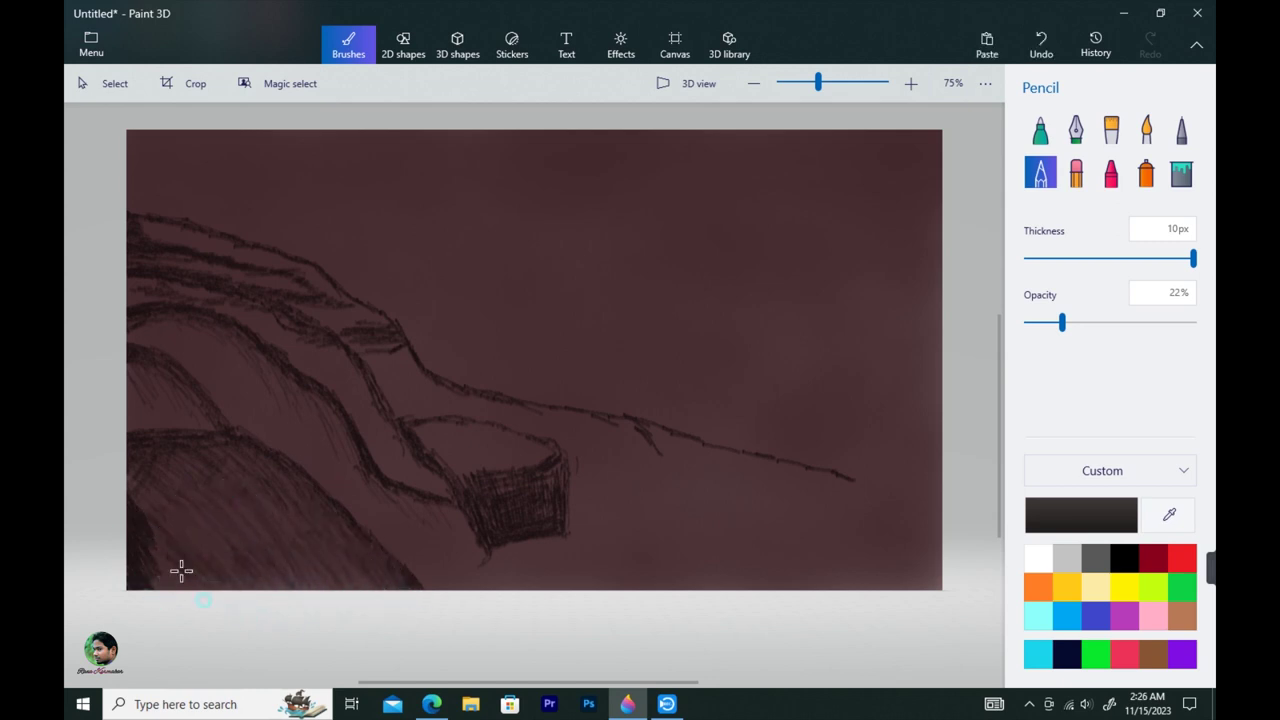
mouse_move(181, 571)
left_mouse_down()
mouse_move(234, 480)
mouse_move(126, 445)
mouse_move(217, 435)
mouse_move(146, 461)
mouse_move(236, 458)
mouse_move(137, 491)
left_mouse_up()
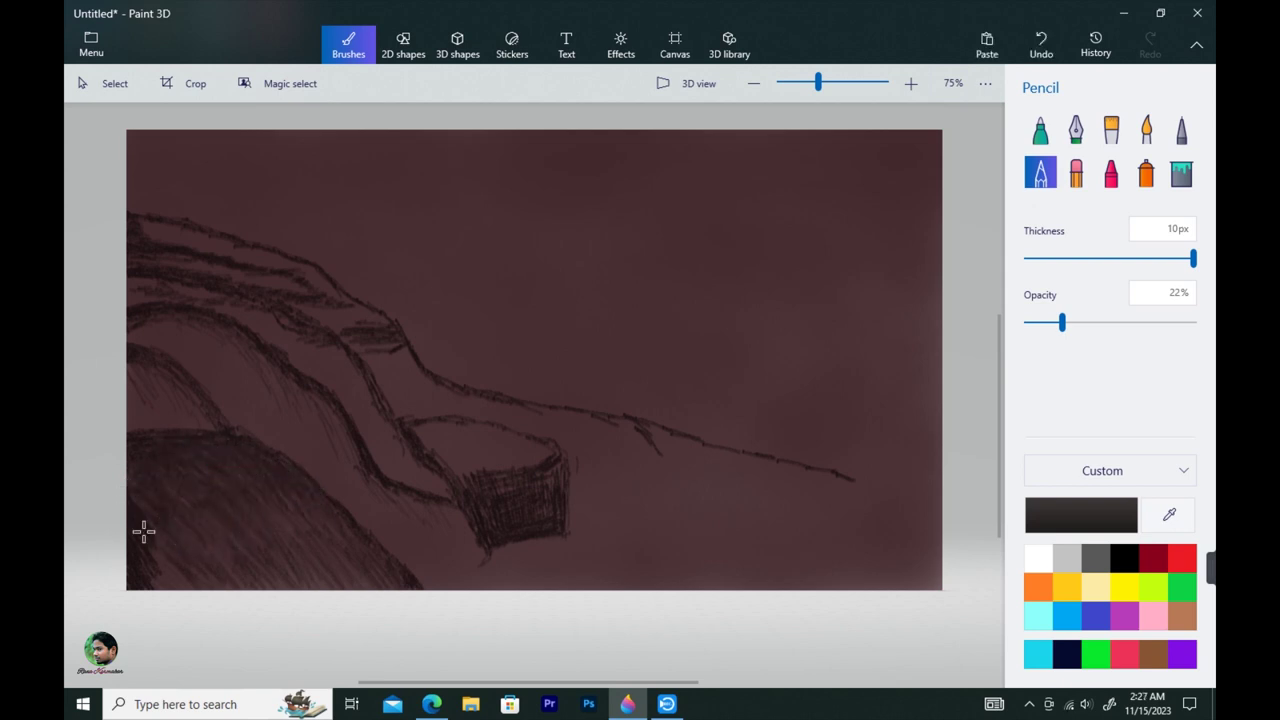
Darken the bottom-left hill from its base and left edge with strokes at 48% and 34% opacity
left_click_drag(1062, 322, 1106, 322)
mouse_move(171, 594)
left_mouse_down()
mouse_move(223, 577)
mouse_move(173, 531)
mouse_move(200, 567)
mouse_move(362, 584)
mouse_move(216, 590)
left_mouse_up()
left_click_drag(146, 512, 175, 513)
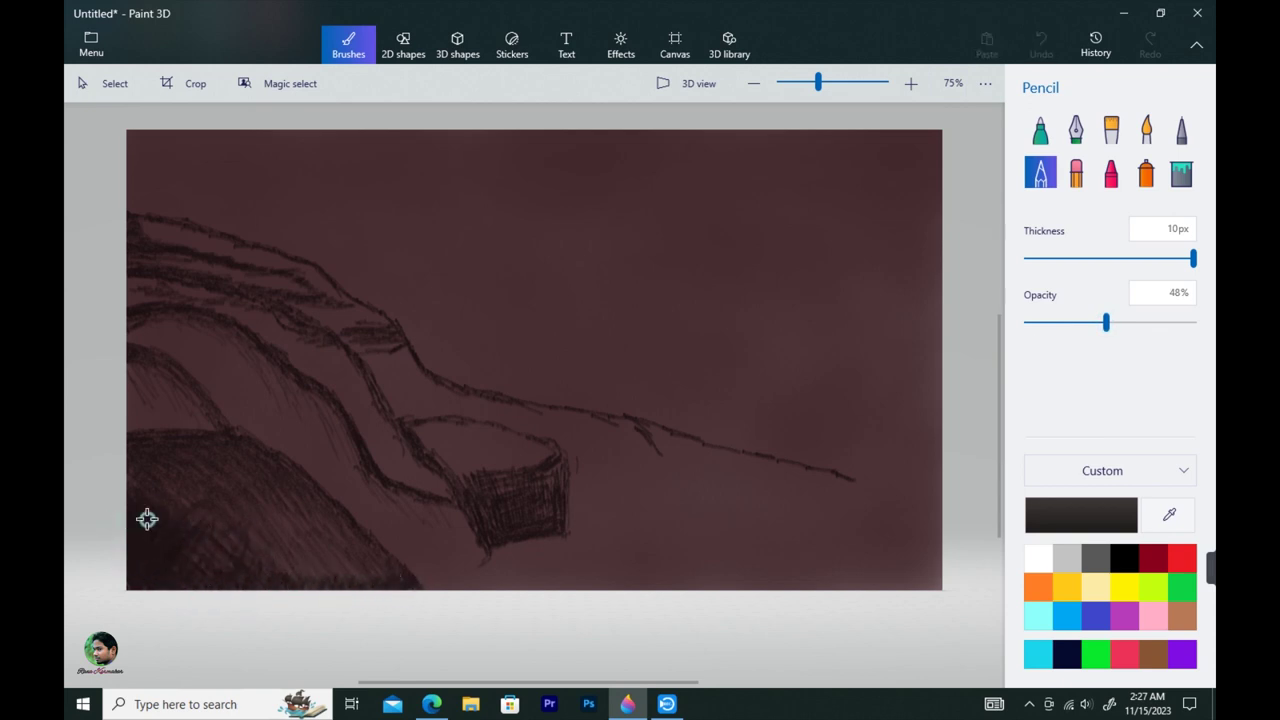
mouse_move(220, 553)
left_mouse_down()
mouse_move(144, 540)
mouse_move(207, 503)
left_mouse_up()
left_click_drag(1106, 322, 1082, 322)
left_click_drag(224, 568, 236, 512)
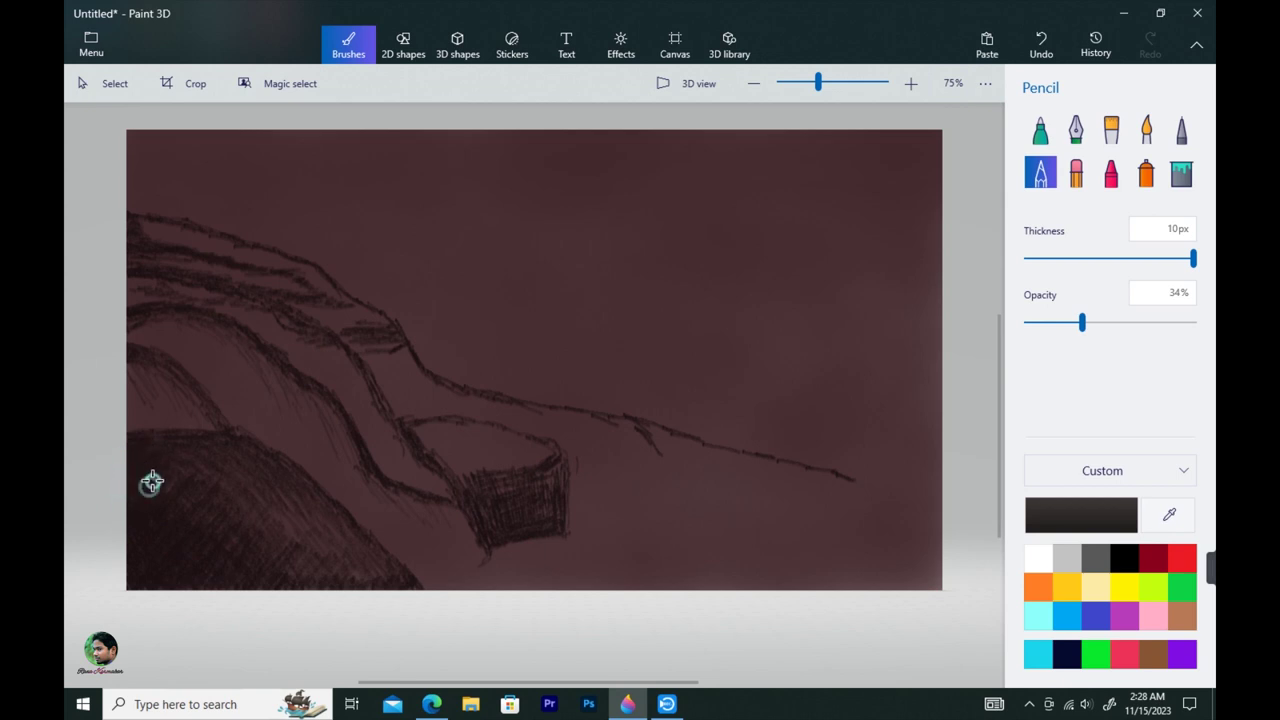
Soften the hill's upper edge with the sampled background maroon, and hatch the slopes above it in a dark tone sampled from the hill
left_click(1168, 515)
left_click(729, 345)
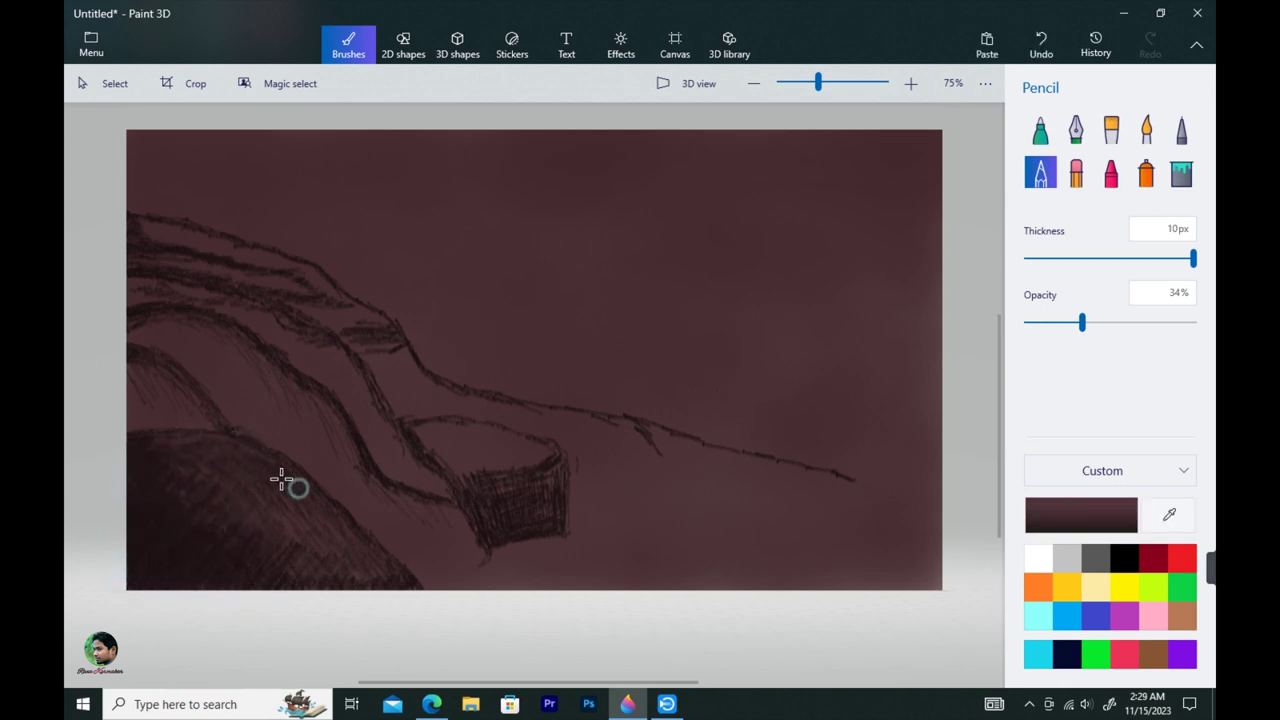
left_click(159, 543, "alt")
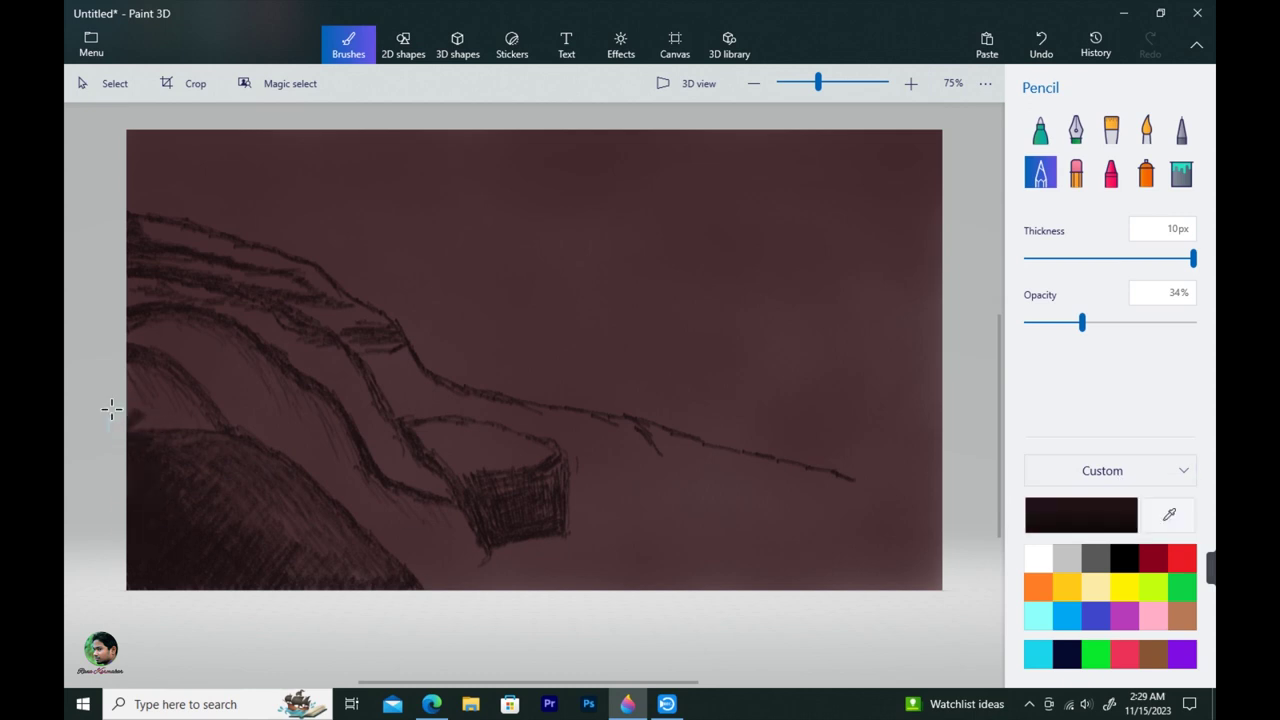
mouse_move(111, 408)
left_mouse_down()
mouse_move(132, 392)
mouse_move(182, 420)
mouse_move(140, 400)
mouse_move(168, 367)
mouse_move(207, 412)
left_mouse_up()
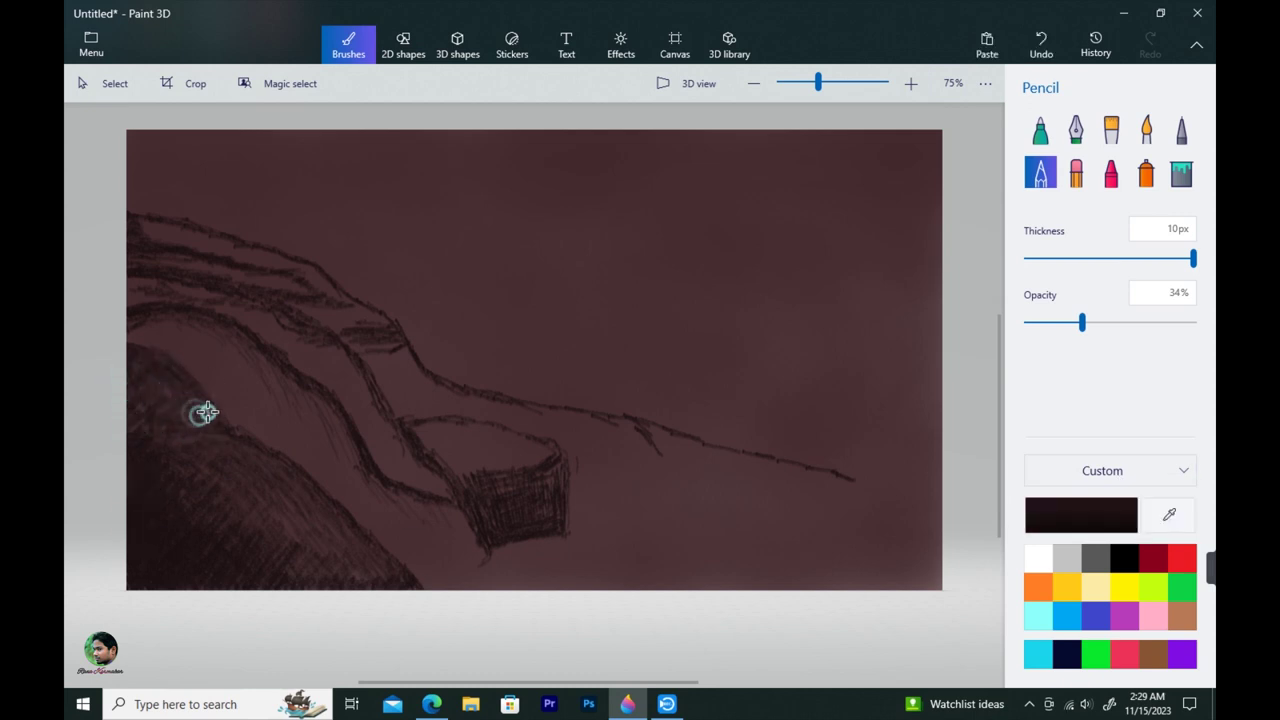
mouse_move(154, 371)
left_mouse_down()
mouse_move(191, 423)
mouse_move(132, 422)
left_mouse_up()
mouse_move(140, 338)
left_mouse_down()
mouse_move(160, 331)
mouse_move(172, 352)
left_mouse_up()
left_click_drag(150, 345, 230, 408)
left_click_drag(212, 392, 214, 390)
mouse_move(150, 335)
left_mouse_down()
mouse_move(186, 314)
mouse_move(157, 328)
left_mouse_up()
mouse_move(155, 328)
left_mouse_down()
mouse_move(143, 315)
mouse_move(217, 360)
mouse_move(166, 446)
mouse_move(257, 451)
mouse_move(295, 487)
mouse_move(180, 437)
mouse_move(324, 509)
left_mouse_up()
Sample the background maroon and add lighter strokes to the slope at the canvas's left edge
left_click(1169, 515)
left_click(704, 388)
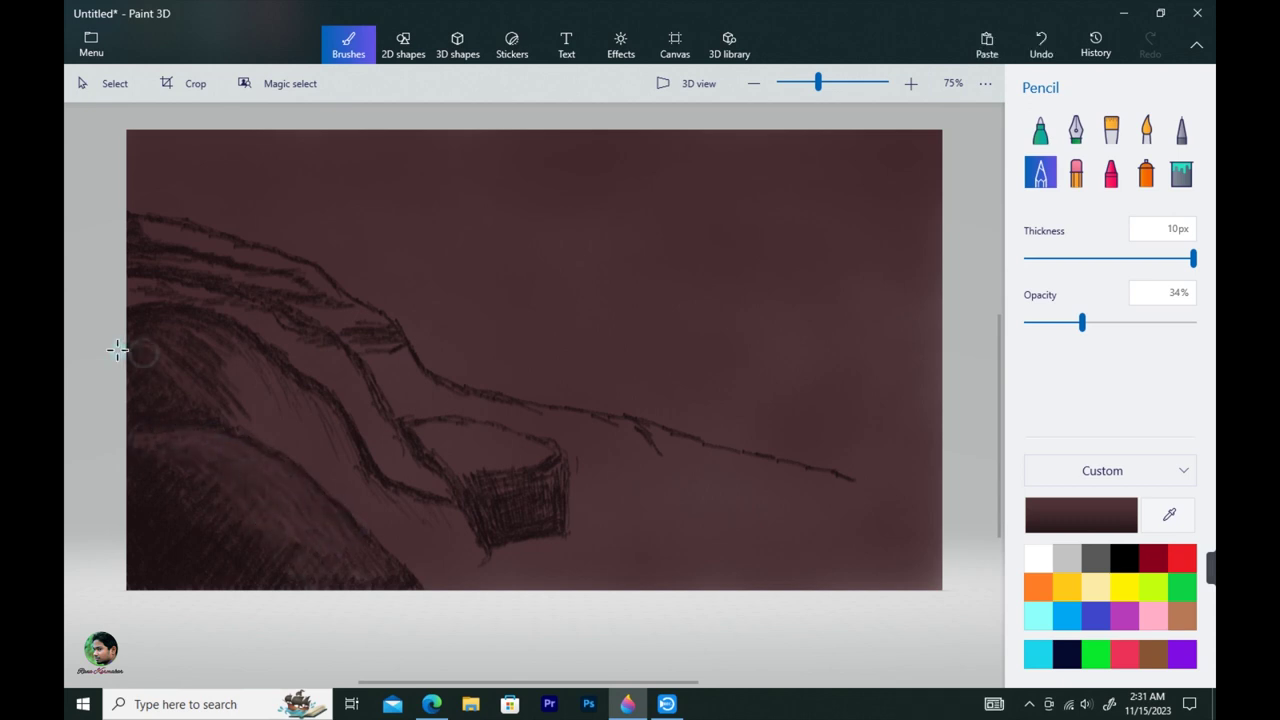
left_click_drag(117, 350, 176, 378)
Sample the hill's dark tone and shade the upper part of the band between the two left slopes
left_click(1169, 515)
left_click(223, 519)
left_click_drag(160, 344, 286, 459)
left_click_drag(254, 414, 285, 446)
left_click_drag(231, 369, 272, 404)
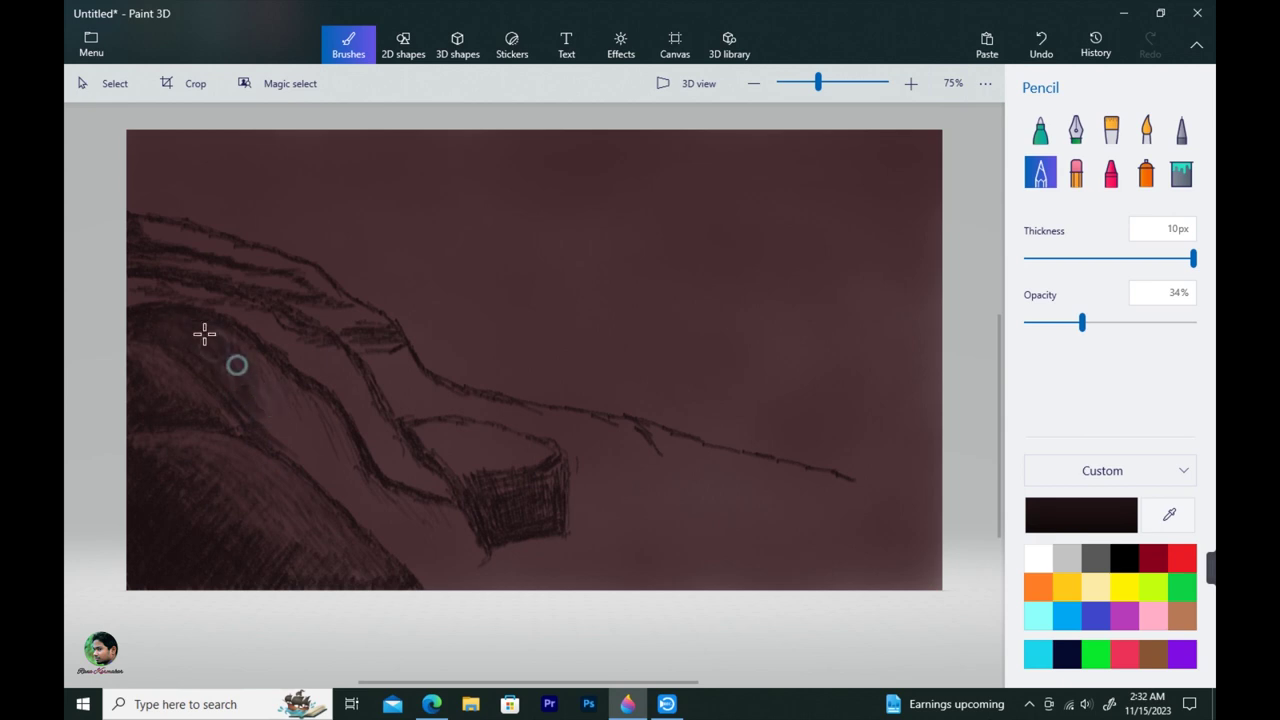
Extend the dark shading down the slope band to the rock block's base and deepen its tone
left_click_drag(206, 334, 303, 397)
mouse_move(240, 357)
left_mouse_down()
mouse_move(369, 531)
mouse_move(289, 417)
mouse_move(323, 420)
mouse_move(371, 497)
mouse_move(243, 380)
mouse_move(260, 337)
left_mouse_up()
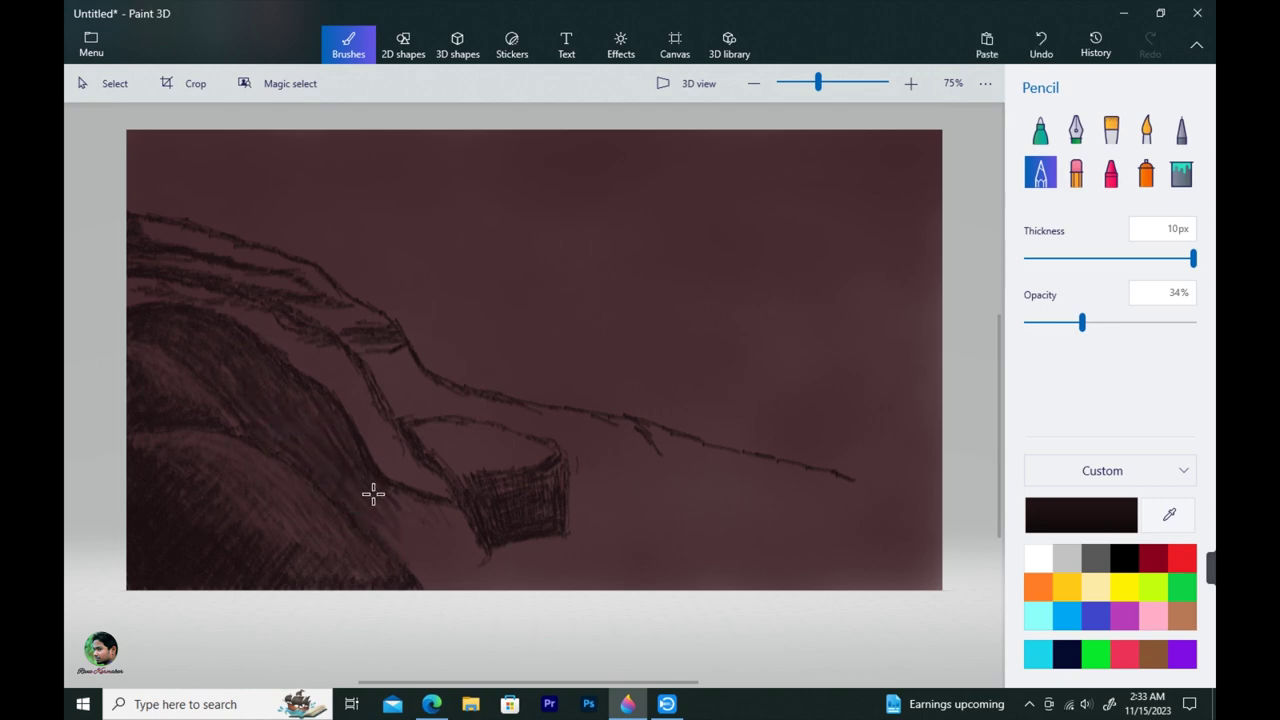
mouse_move(373, 493)
left_mouse_down()
mouse_move(420, 574)
mouse_move(397, 514)
mouse_move(437, 520)
mouse_move(431, 546)
mouse_move(457, 571)
mouse_move(449, 523)
mouse_move(414, 549)
left_mouse_up()
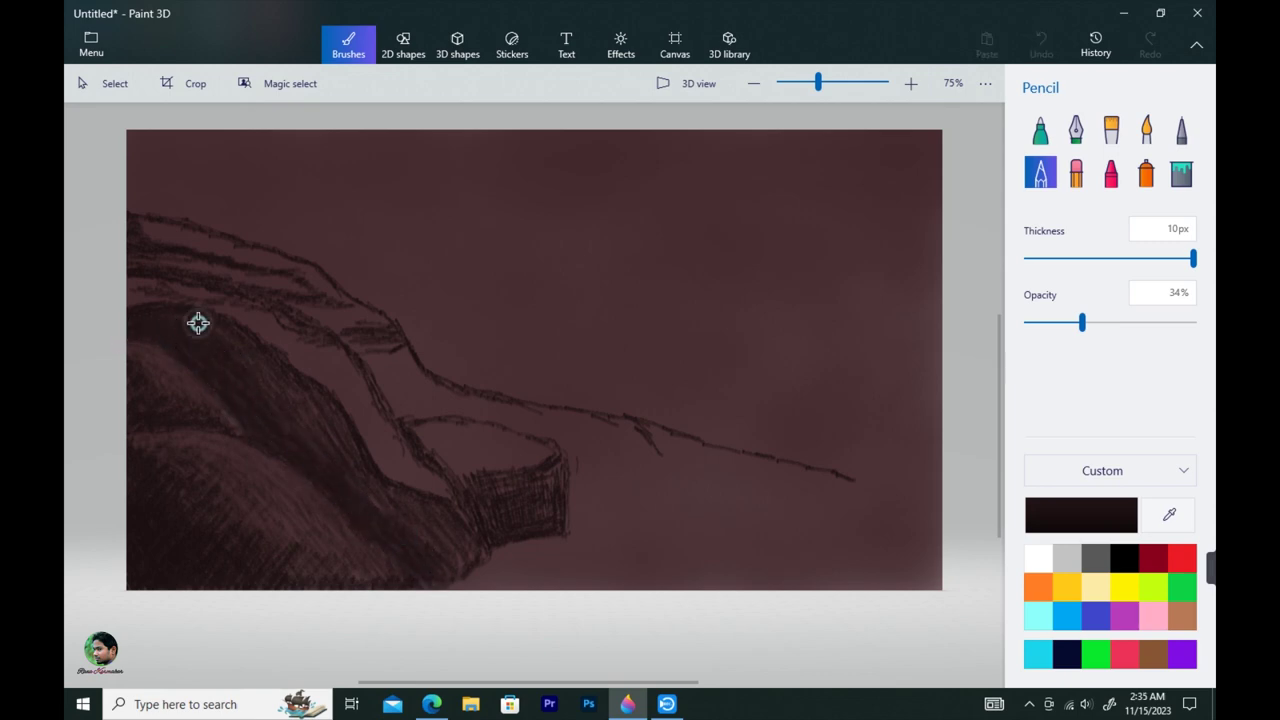
mouse_move(299, 400)
left_mouse_down()
mouse_move(338, 472)
mouse_move(388, 506)
mouse_move(434, 512)
mouse_move(433, 541)
left_mouse_up()
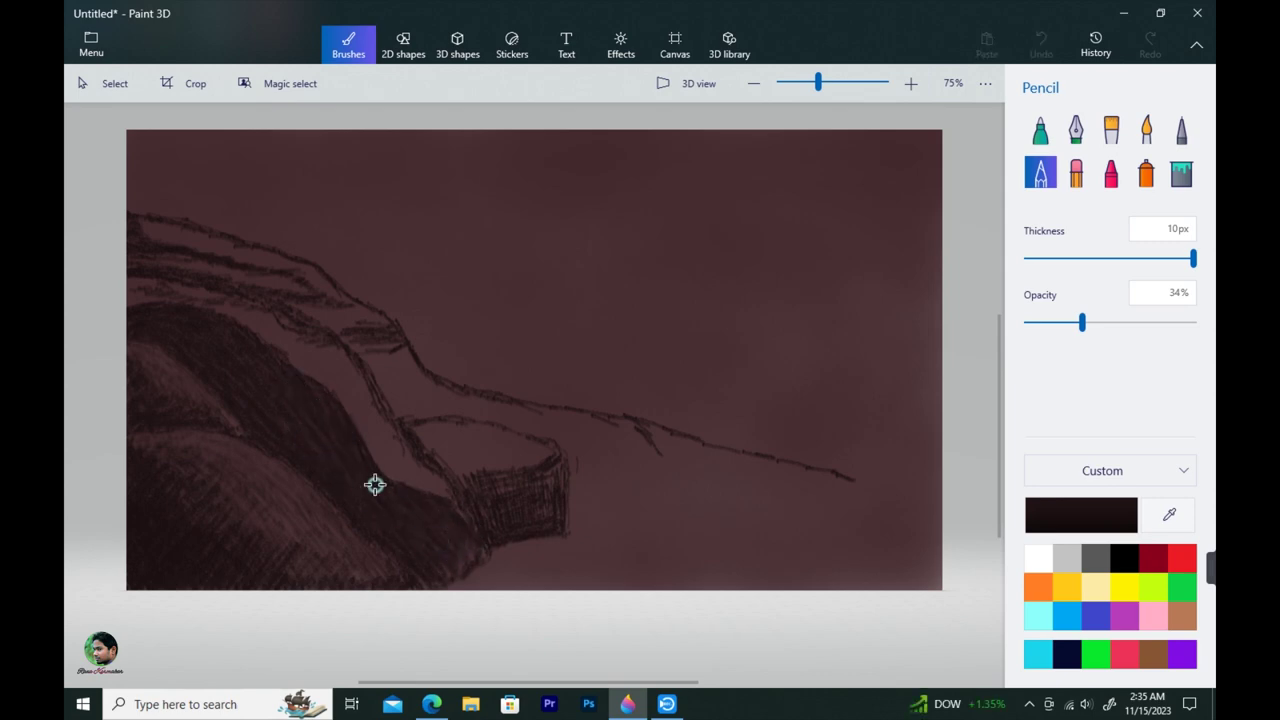
Sample the background maroon and lighten the dark slope band between the two left slopes with soft strokes
left_click(1167, 515)
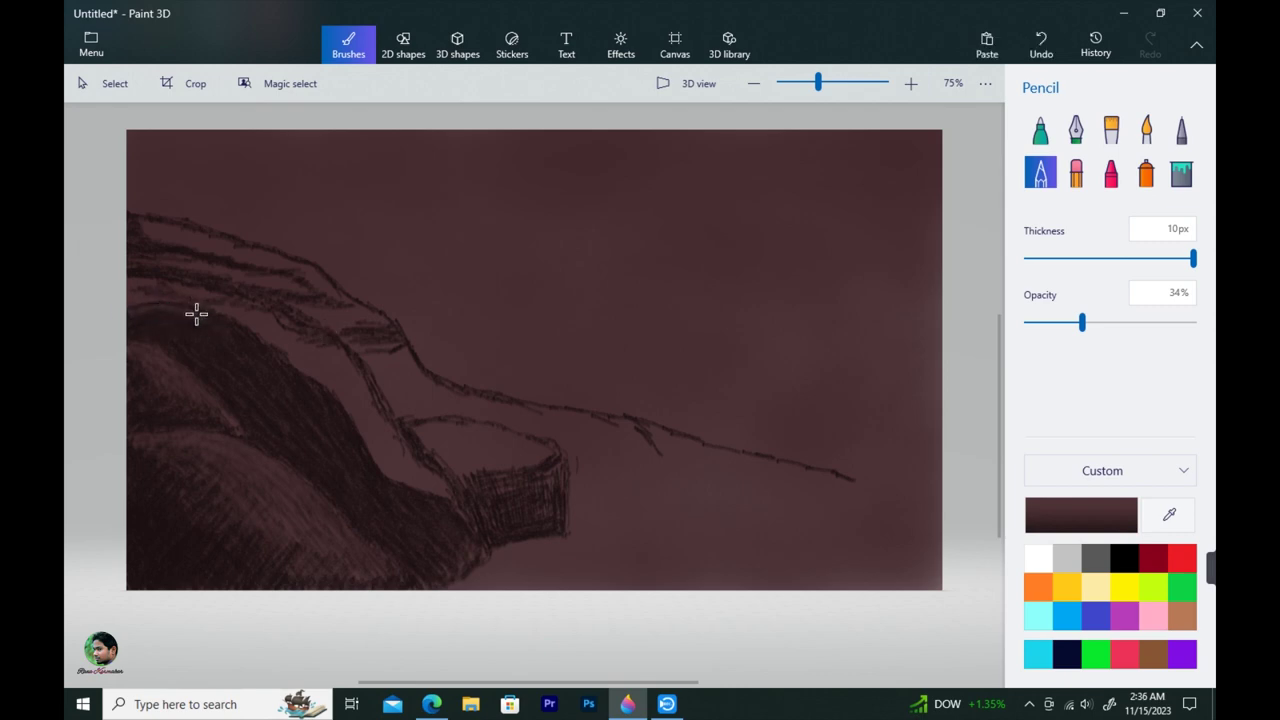
mouse_move(196, 314)
left_mouse_down()
mouse_move(303, 380)
mouse_move(360, 454)
mouse_move(311, 384)
left_mouse_up()
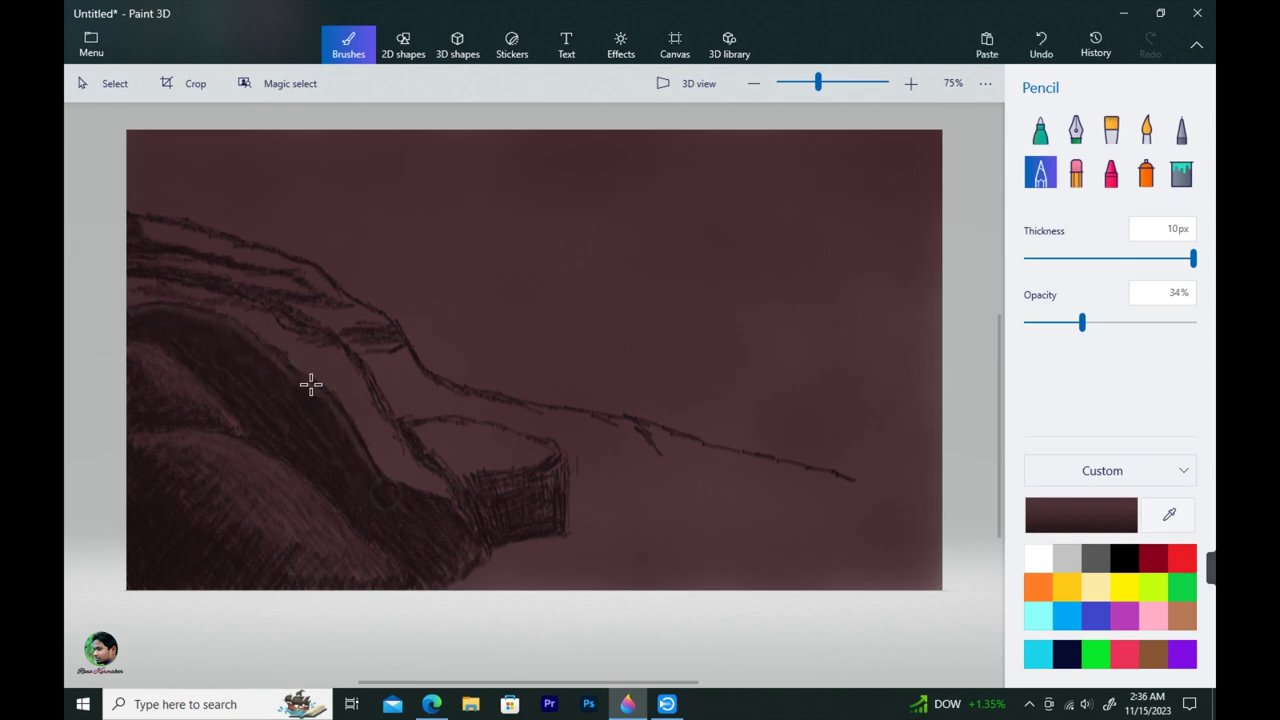
mouse_move(154, 316)
left_mouse_down()
mouse_move(262, 360)
mouse_move(178, 314)
mouse_move(327, 424)
mouse_move(363, 474)
mouse_move(338, 466)
mouse_move(343, 448)
left_mouse_up()
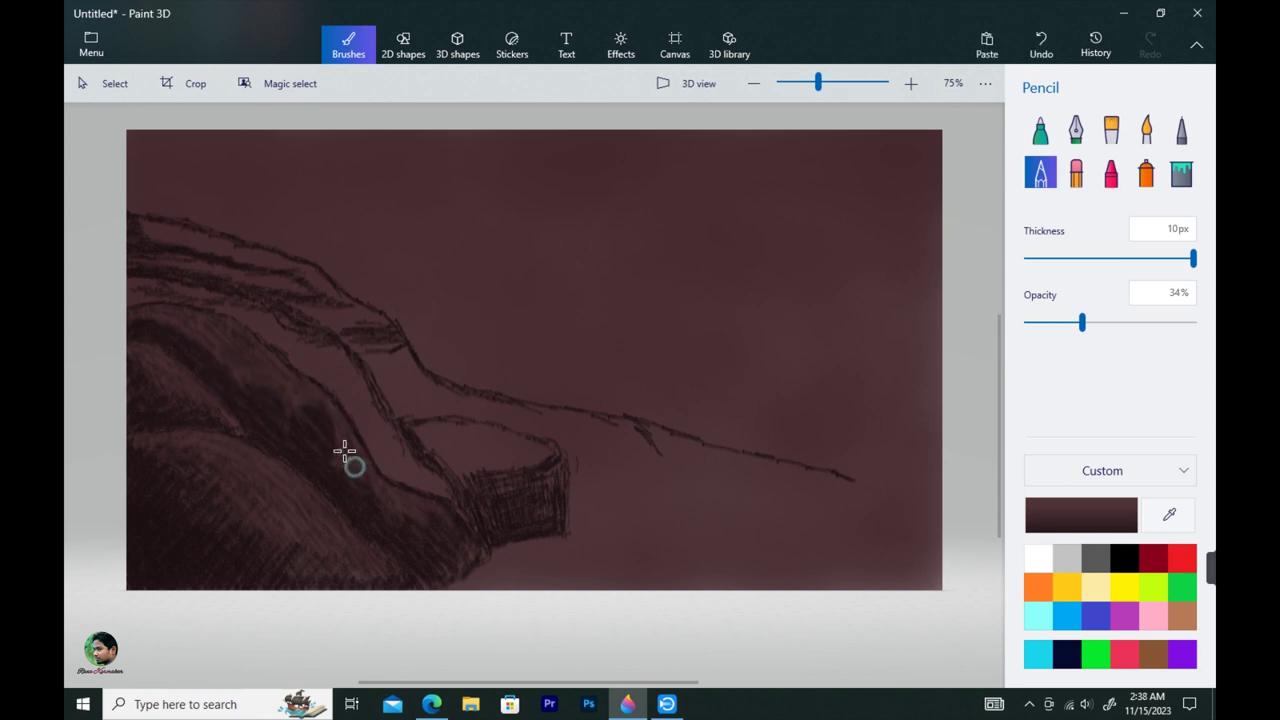
Sample the hill's dark tone and shade the next slope band above, from the canvas's left edge down to the rock block
left_click(1171, 520)
left_click(159, 525)
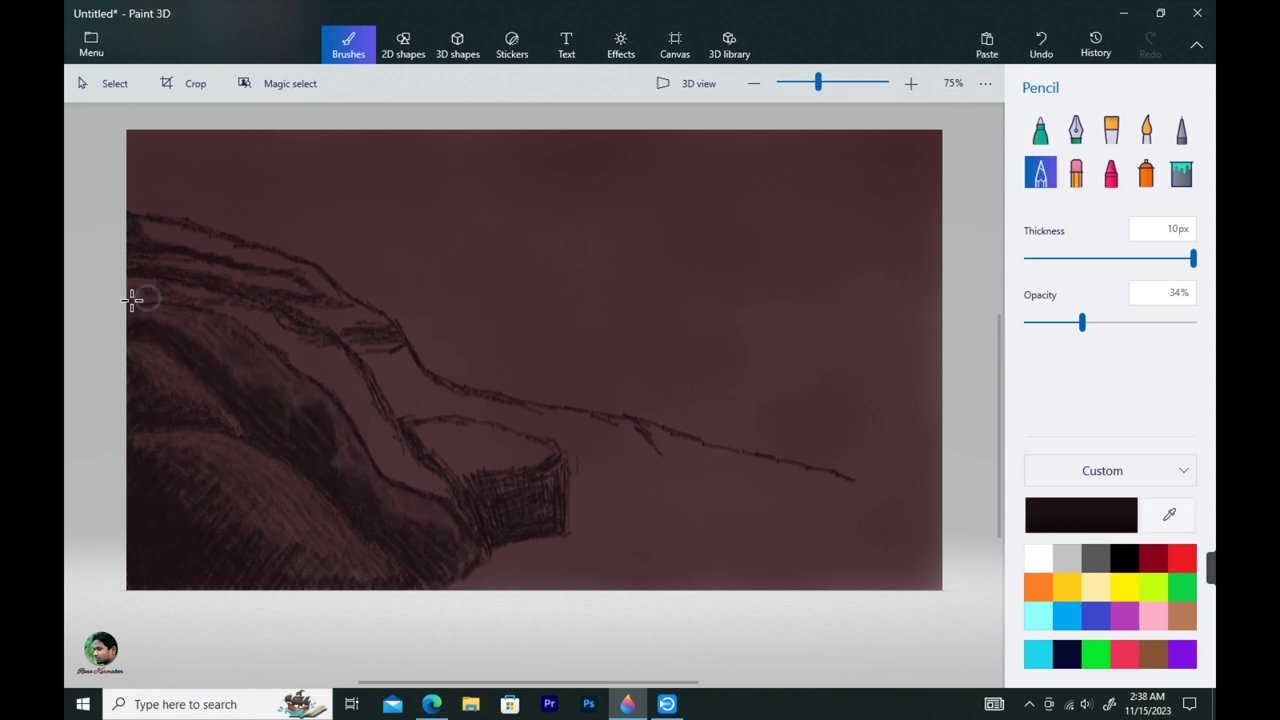
left_click_drag(238, 318, 285, 351)
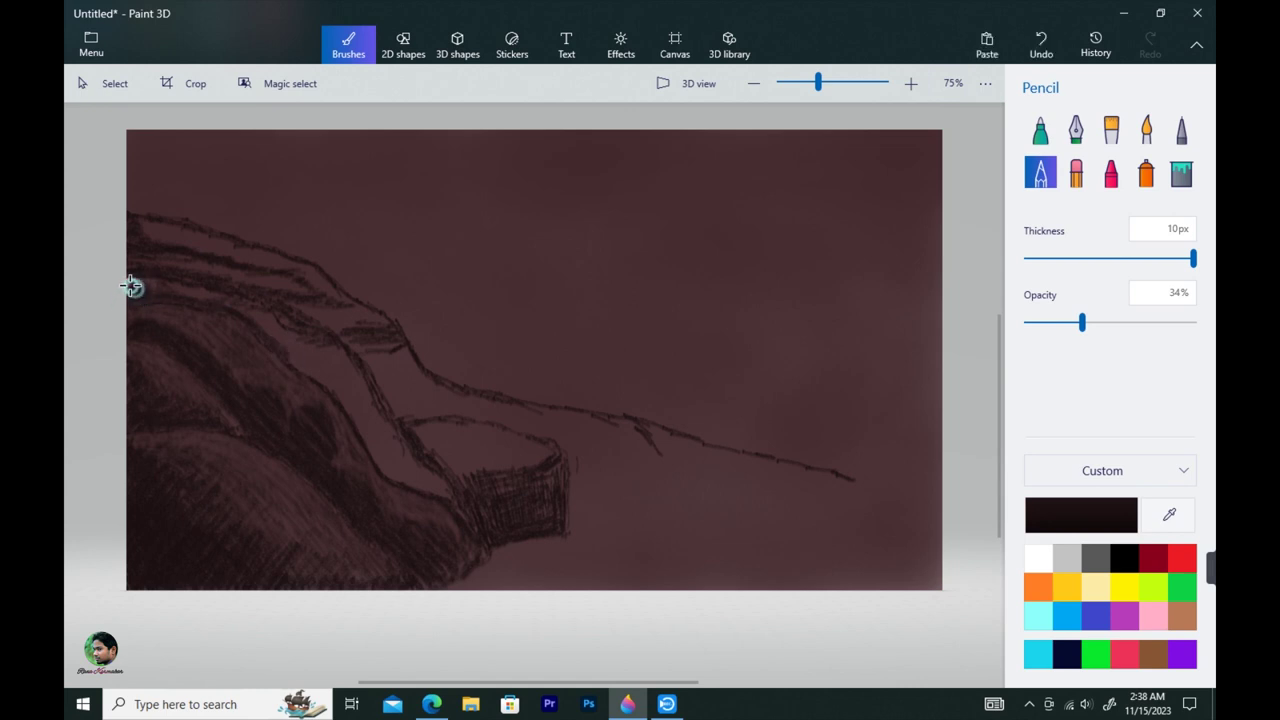
mouse_move(131, 286)
left_mouse_down()
mouse_move(178, 282)
mouse_move(248, 312)
mouse_move(236, 301)
mouse_move(292, 361)
mouse_move(271, 317)
mouse_move(338, 351)
mouse_move(274, 275)
mouse_move(322, 357)
mouse_move(328, 324)
mouse_move(281, 350)
mouse_move(301, 344)
mouse_move(356, 390)
mouse_move(277, 346)
mouse_move(264, 317)
mouse_move(128, 296)
mouse_move(183, 302)
left_mouse_up()
mouse_move(281, 347)
left_mouse_down()
mouse_move(339, 395)
mouse_move(318, 380)
mouse_move(384, 471)
mouse_move(463, 514)
mouse_move(362, 422)
left_mouse_up()
left_click_drag(170, 282, 140, 283)
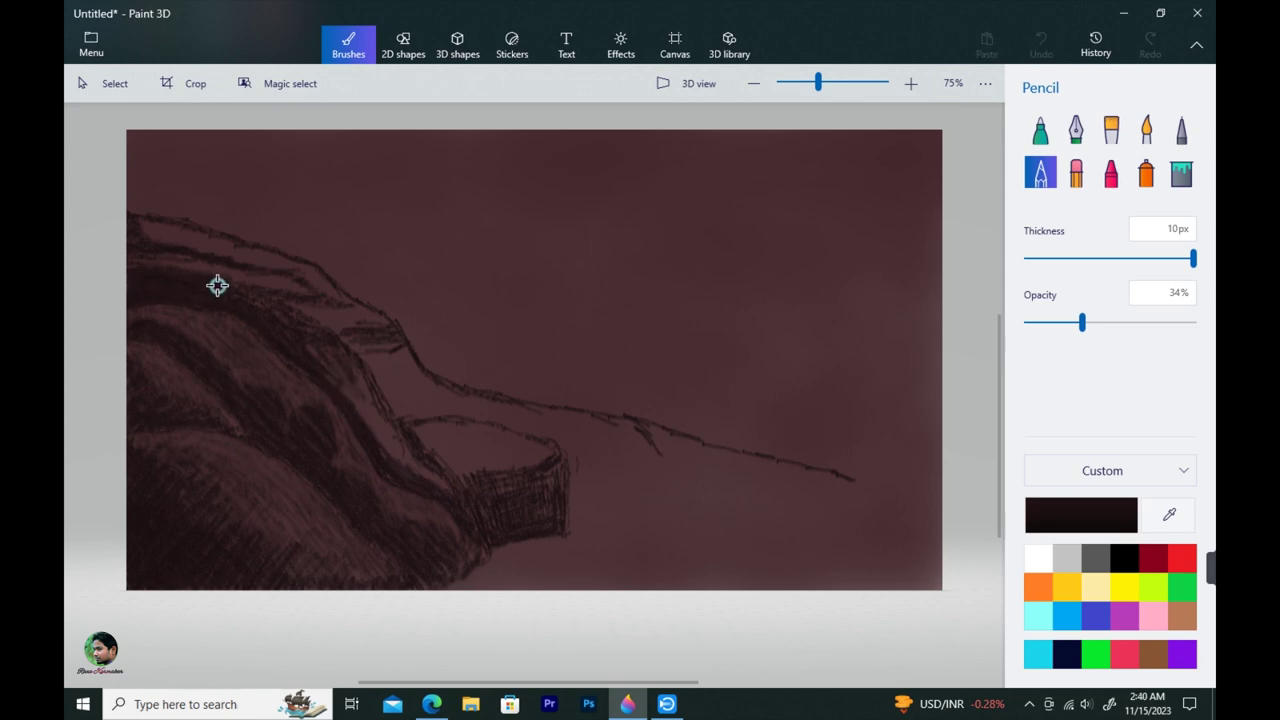
mouse_move(217, 286)
left_mouse_down()
mouse_move(295, 316)
mouse_move(372, 392)
mouse_move(323, 361)
mouse_move(338, 386)
mouse_move(336, 352)
mouse_move(381, 446)
mouse_move(388, 421)
mouse_move(333, 346)
mouse_move(425, 479)
mouse_move(389, 468)
mouse_move(424, 479)
mouse_move(336, 362)
left_mouse_up()
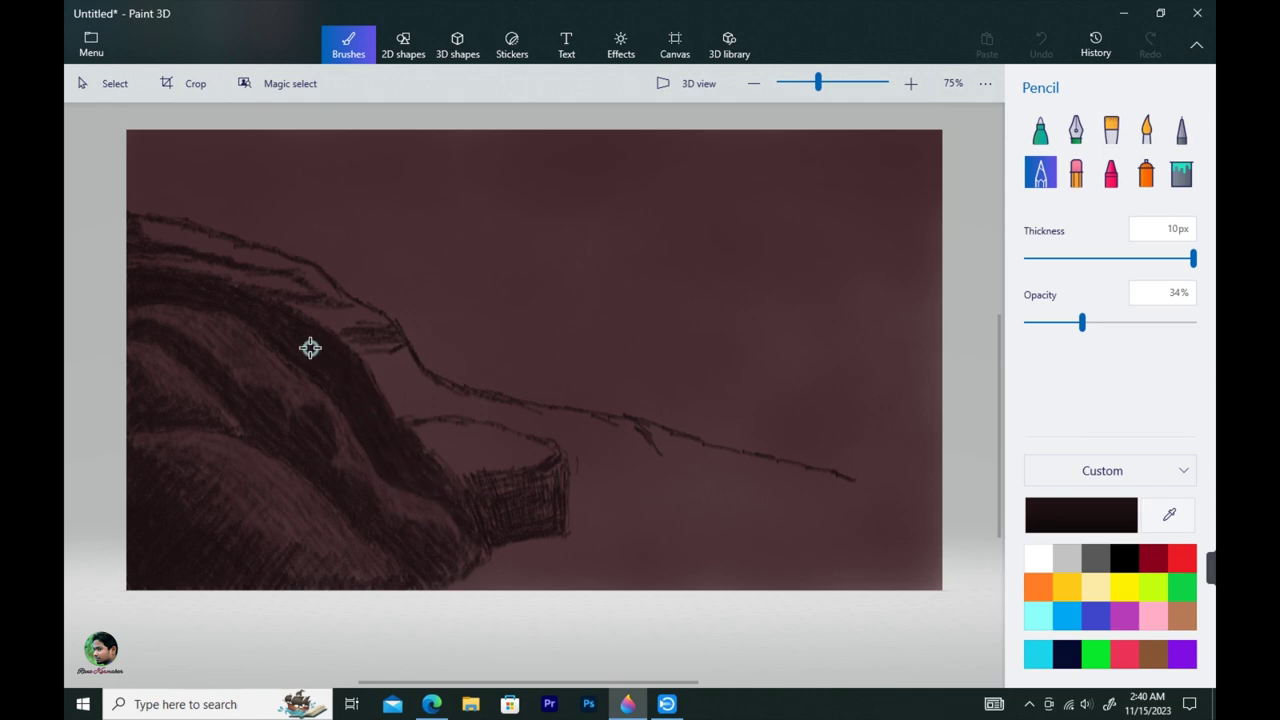
Sample the background maroon, set the pencil opacity to 21%, and soften the newly shaded band near the canvas's left edge
left_click(1169, 515)
left_click(936, 376)
left_click(1060, 323)
mouse_move(156, 270)
left_mouse_down()
mouse_move(204, 282)
mouse_move(162, 290)
mouse_move(181, 280)
mouse_move(236, 293)
mouse_move(305, 327)
mouse_move(364, 386)
mouse_move(226, 294)
left_mouse_up()
mouse_move(128, 283)
left_mouse_down()
mouse_move(251, 309)
mouse_move(374, 400)
mouse_move(457, 509)
mouse_move(374, 406)
mouse_move(257, 300)
mouse_move(154, 282)
left_mouse_up()
Sample the hill's dark tone and shade the band just below the top slope's crest
key("i")
left_click(303, 543)
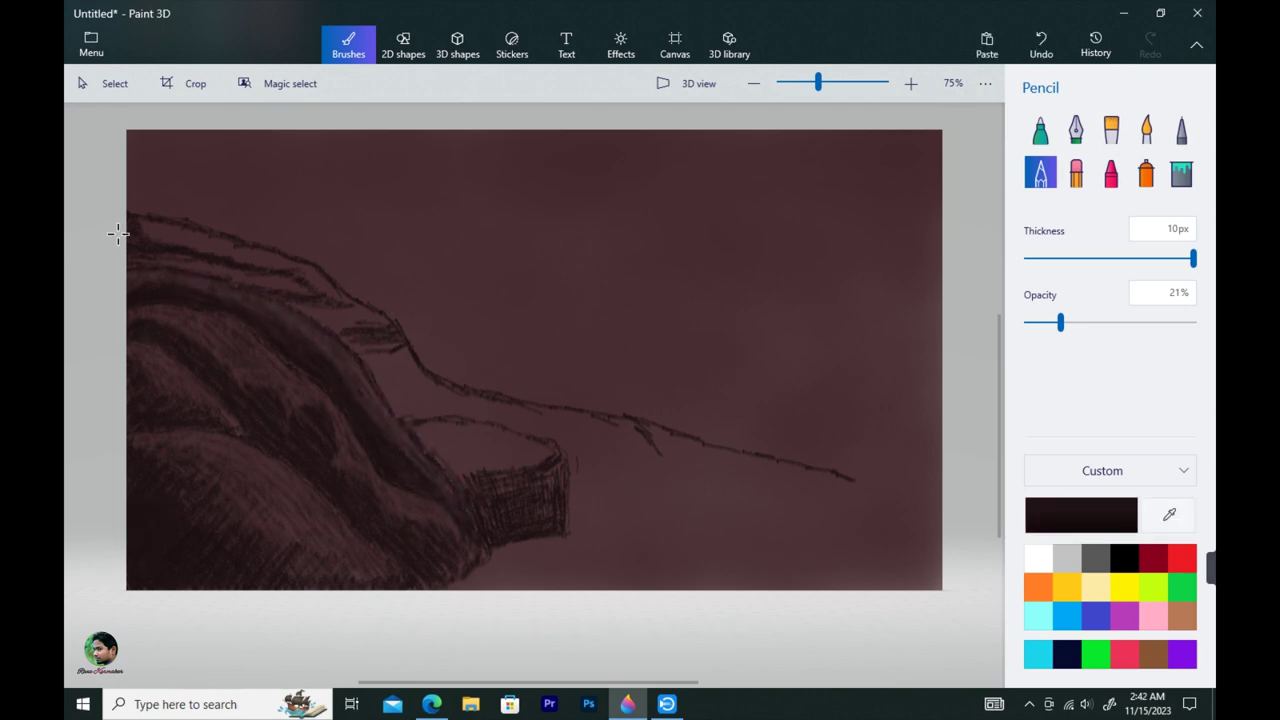
mouse_move(125, 235)
left_mouse_down()
mouse_move(228, 276)
mouse_move(130, 261)
mouse_move(191, 258)
mouse_move(205, 231)
mouse_move(142, 258)
mouse_move(288, 282)
left_mouse_up()
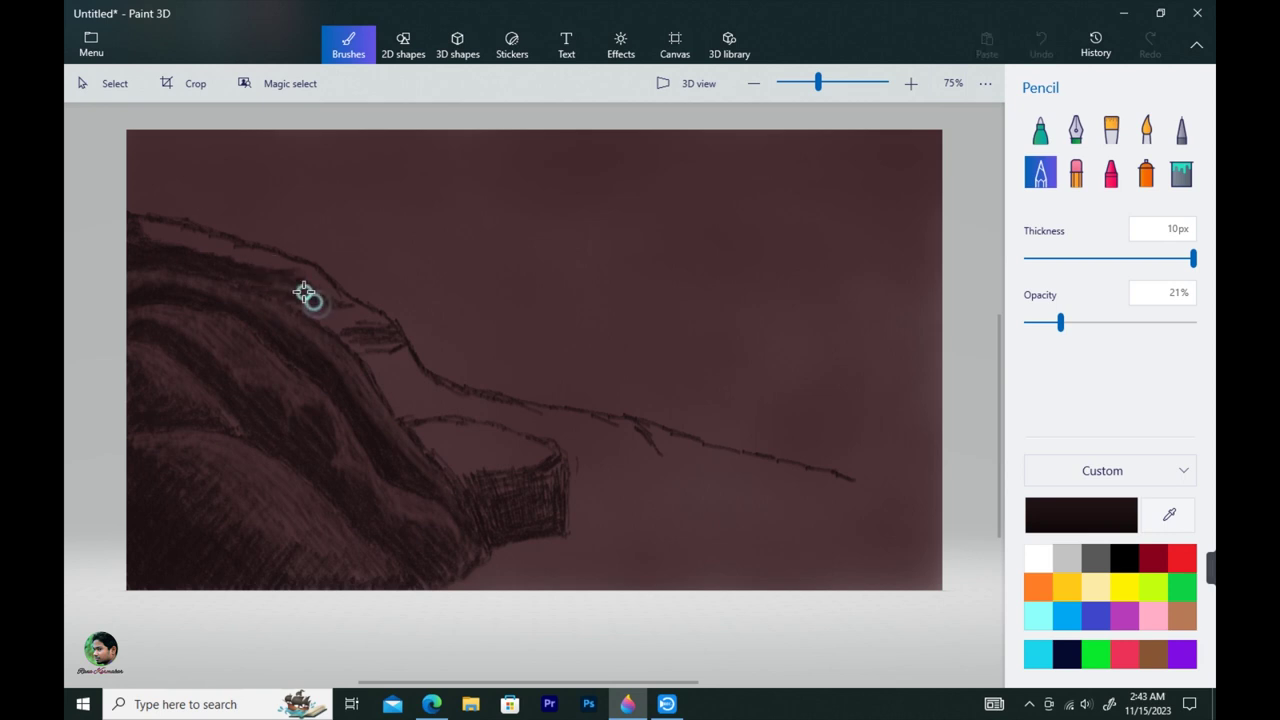
mouse_move(306, 294)
left_mouse_down()
mouse_move(333, 329)
mouse_move(311, 301)
mouse_move(348, 340)
mouse_move(318, 305)
left_mouse_up()
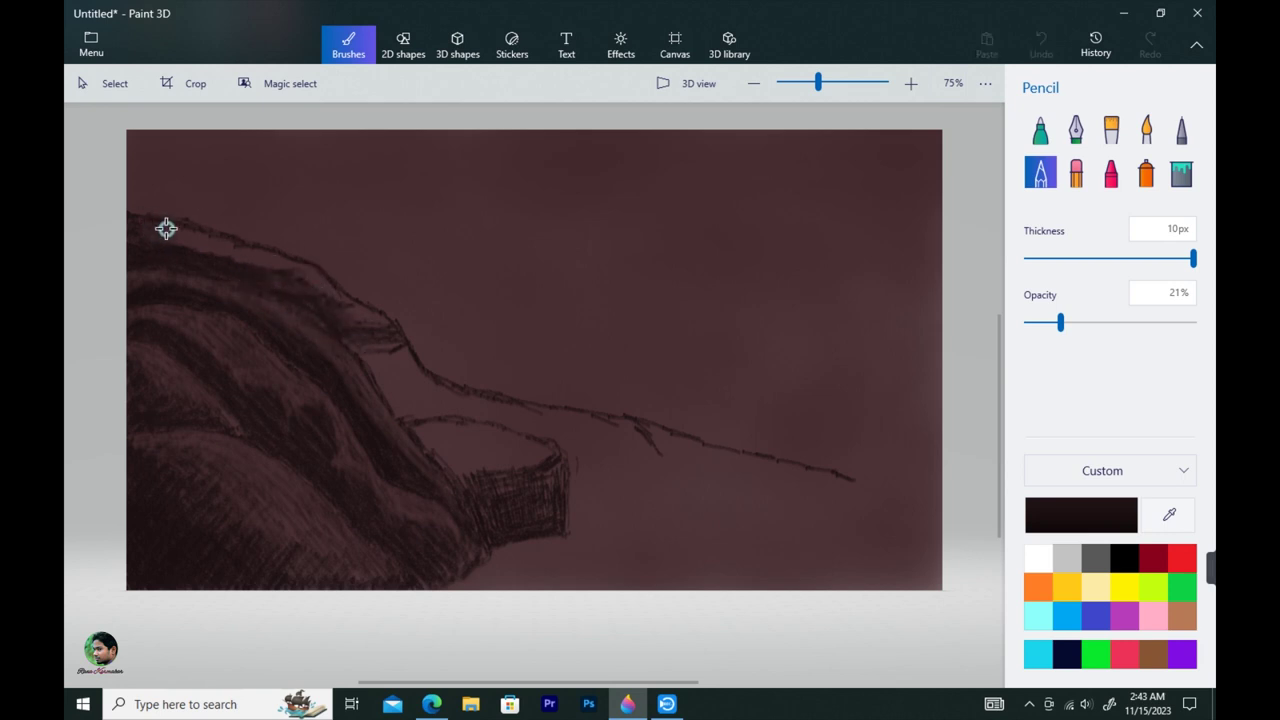
Fill the top slope with dark shading and extend it along the thin ridge to its far tip
mouse_move(166, 229)
left_mouse_down()
mouse_move(225, 242)
mouse_move(137, 238)
mouse_move(180, 230)
mouse_move(290, 268)
mouse_move(154, 228)
left_mouse_up()
mouse_move(330, 286)
left_mouse_down()
mouse_move(393, 385)
mouse_move(407, 373)
mouse_move(389, 336)
mouse_move(336, 300)
mouse_move(381, 378)
mouse_move(414, 377)
mouse_move(483, 410)
mouse_move(425, 381)
mouse_move(412, 388)
mouse_move(453, 411)
left_mouse_up()
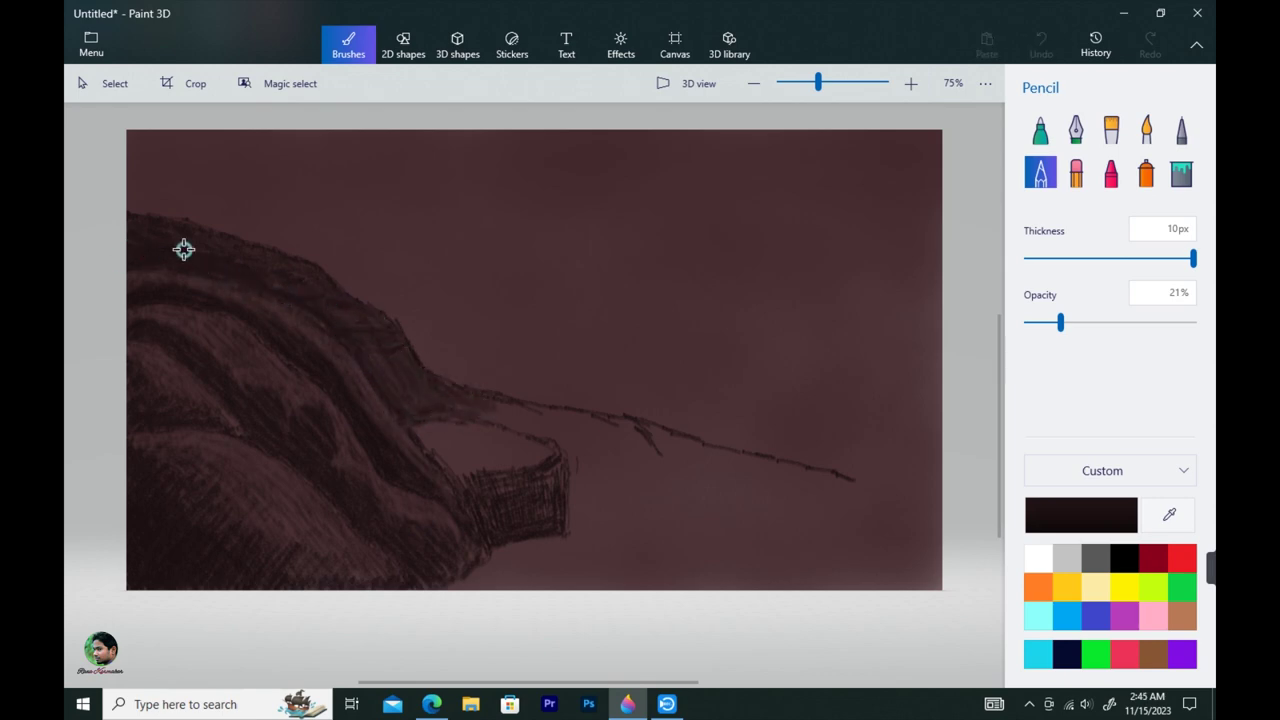
mouse_move(276, 286)
left_mouse_down()
mouse_move(437, 414)
mouse_move(500, 411)
mouse_move(452, 403)
mouse_move(497, 400)
mouse_move(559, 428)
mouse_move(694, 443)
mouse_move(606, 449)
mouse_move(820, 477)
mouse_move(634, 454)
mouse_move(802, 484)
mouse_move(591, 474)
mouse_move(634, 466)
mouse_move(646, 433)
mouse_move(749, 477)
mouse_move(609, 474)
mouse_move(483, 417)
mouse_move(484, 400)
left_mouse_up()
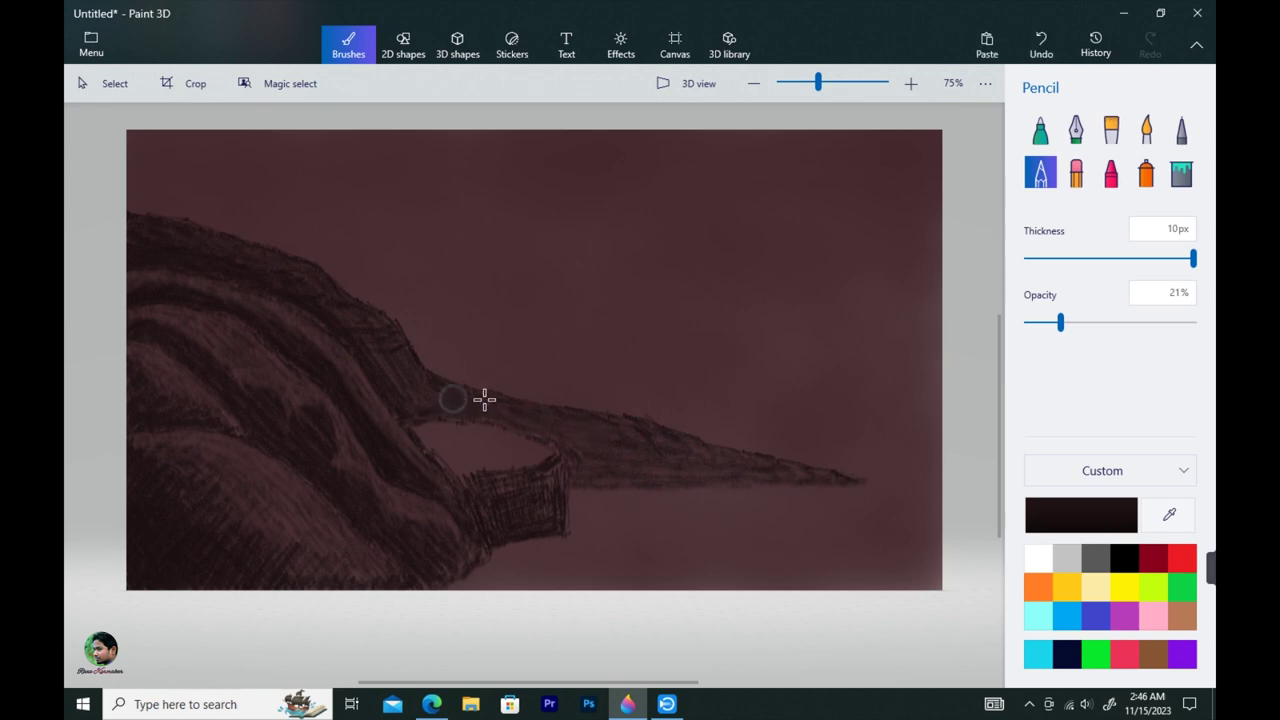
Set the pencil opacity to 12% and lighten the top slope and the start of the thin ridge with a maroon tone
left_click_drag(1060, 322, 1045, 322)
mouse_move(169, 223)
left_mouse_down()
mouse_move(196, 242)
mouse_move(142, 225)
mouse_move(211, 237)
mouse_move(195, 253)
mouse_move(157, 230)
mouse_move(299, 267)
mouse_move(263, 276)
mouse_move(367, 307)
mouse_move(337, 303)
mouse_move(366, 326)
left_mouse_up()
mouse_move(226, 246)
left_mouse_down()
mouse_move(143, 236)
mouse_move(219, 261)
mouse_move(240, 242)
mouse_move(143, 218)
mouse_move(300, 277)
left_mouse_up()
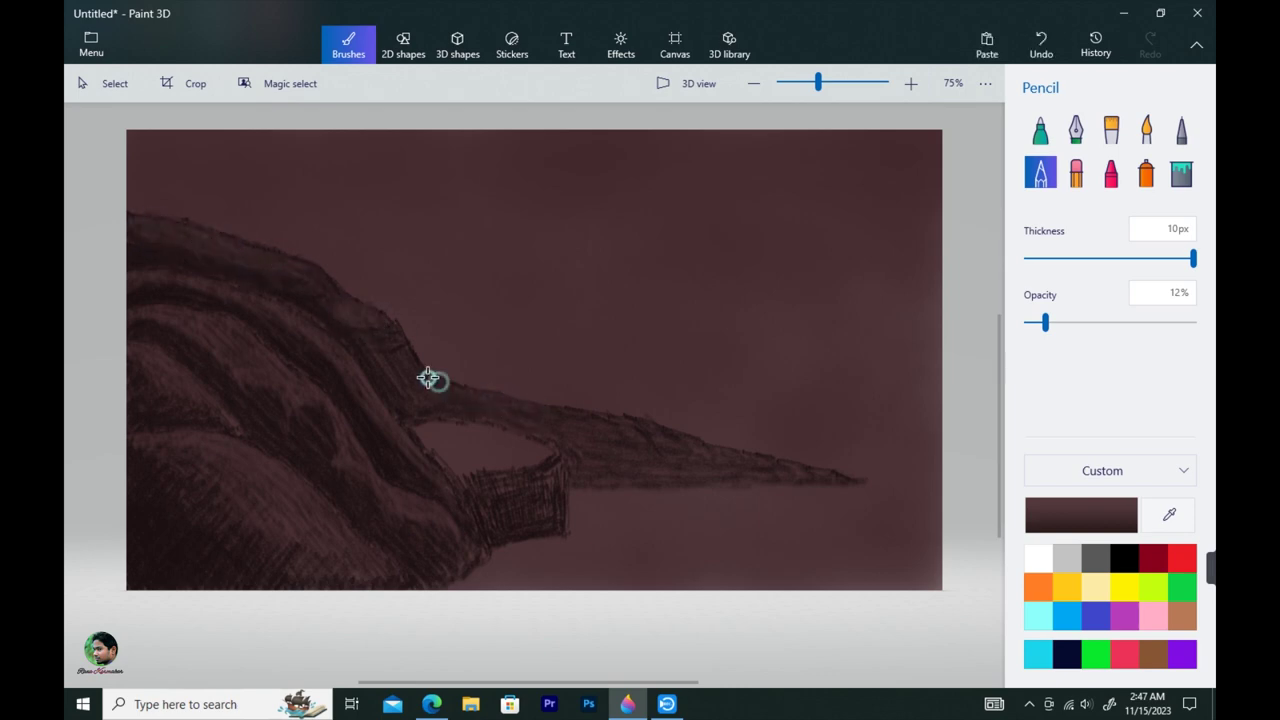
left_click_drag(437, 395, 490, 420)
Blend light maroon strokes over the middle slope bands down towards the rock block
left_click_drag(314, 306, 286, 280)
left_click_drag(200, 293, 158, 285)
mouse_move(346, 373)
left_mouse_down()
mouse_move(376, 389)
mouse_move(381, 447)
mouse_move(434, 466)
mouse_move(397, 457)
mouse_move(425, 482)
mouse_move(346, 406)
left_mouse_up()
mouse_move(178, 325)
left_mouse_down()
mouse_move(137, 326)
mouse_move(200, 341)
mouse_move(147, 321)
mouse_move(208, 370)
mouse_move(282, 405)
mouse_move(254, 390)
mouse_move(300, 400)
mouse_move(286, 393)
mouse_move(335, 445)
mouse_move(290, 412)
mouse_move(318, 413)
mouse_move(293, 386)
mouse_move(357, 472)
mouse_move(331, 437)
mouse_move(359, 439)
mouse_move(367, 420)
mouse_move(398, 534)
mouse_move(432, 511)
mouse_move(340, 464)
mouse_move(363, 480)
mouse_move(328, 486)
mouse_move(361, 434)
mouse_move(346, 481)
mouse_move(384, 506)
mouse_move(442, 514)
left_mouse_up()
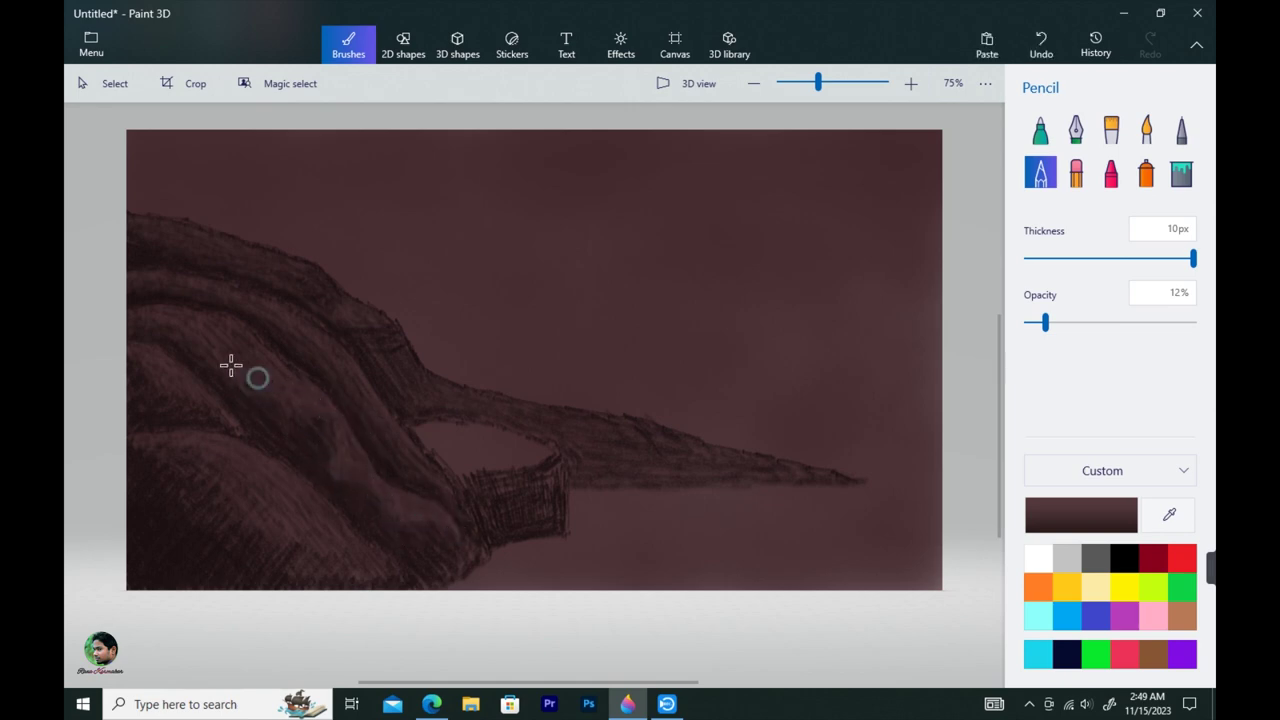
Soften the shading of the lower-left hill and the slope directly above it with light maroon strokes
mouse_move(144, 371)
left_mouse_down()
mouse_move(132, 380)
mouse_move(160, 398)
left_mouse_up()
mouse_move(150, 460)
left_mouse_down()
mouse_move(135, 457)
mouse_move(186, 469)
mouse_move(165, 491)
left_mouse_up()
left_click_drag(193, 486, 219, 471)
mouse_move(192, 520)
left_mouse_down()
mouse_move(231, 505)
mouse_move(238, 489)
mouse_move(238, 523)
mouse_move(219, 544)
mouse_move(202, 540)
mouse_move(295, 543)
mouse_move(329, 555)
mouse_move(335, 581)
mouse_move(386, 567)
mouse_move(400, 596)
mouse_move(330, 562)
left_mouse_up()
Blend light maroon strokes into the ledge where the top slope drops, and smooth the slope bands beside it
left_click(392, 340)
mouse_move(395, 338)
left_mouse_down()
mouse_move(374, 357)
mouse_move(434, 363)
left_mouse_up()
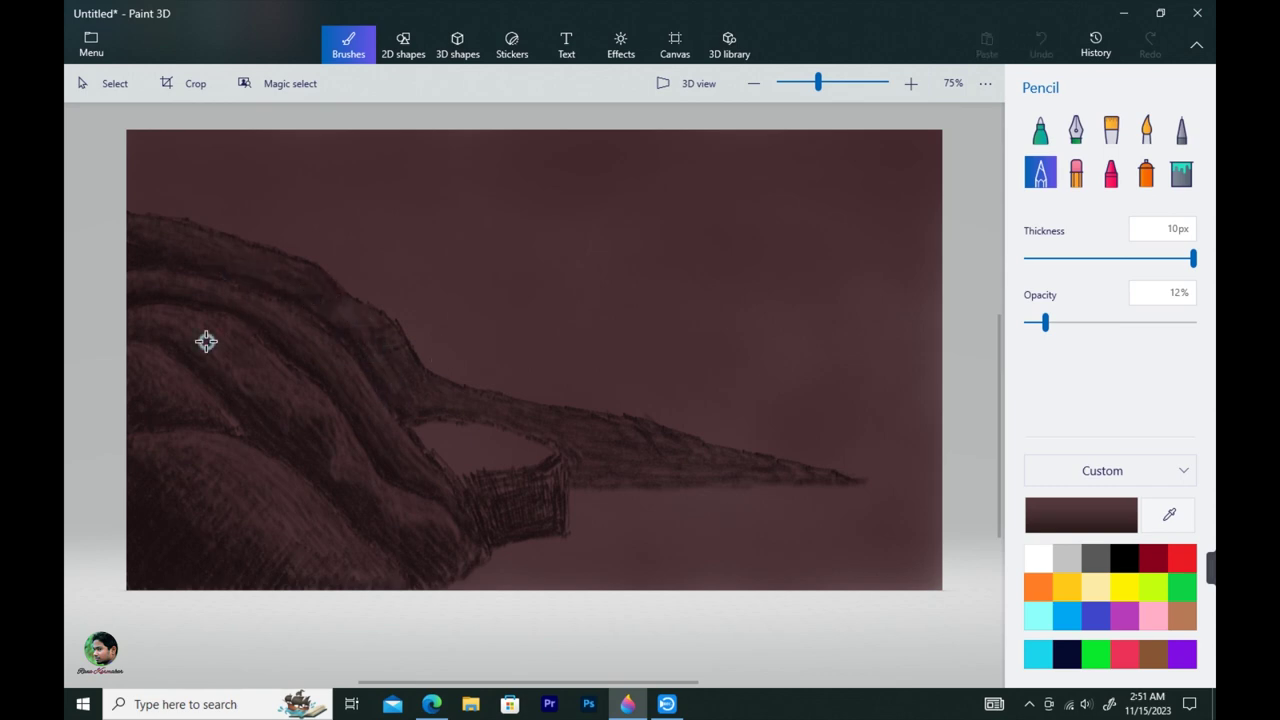
mouse_move(206, 340)
left_mouse_down()
mouse_move(200, 307)
mouse_move(257, 318)
mouse_move(223, 314)
mouse_move(247, 192)
left_mouse_up()
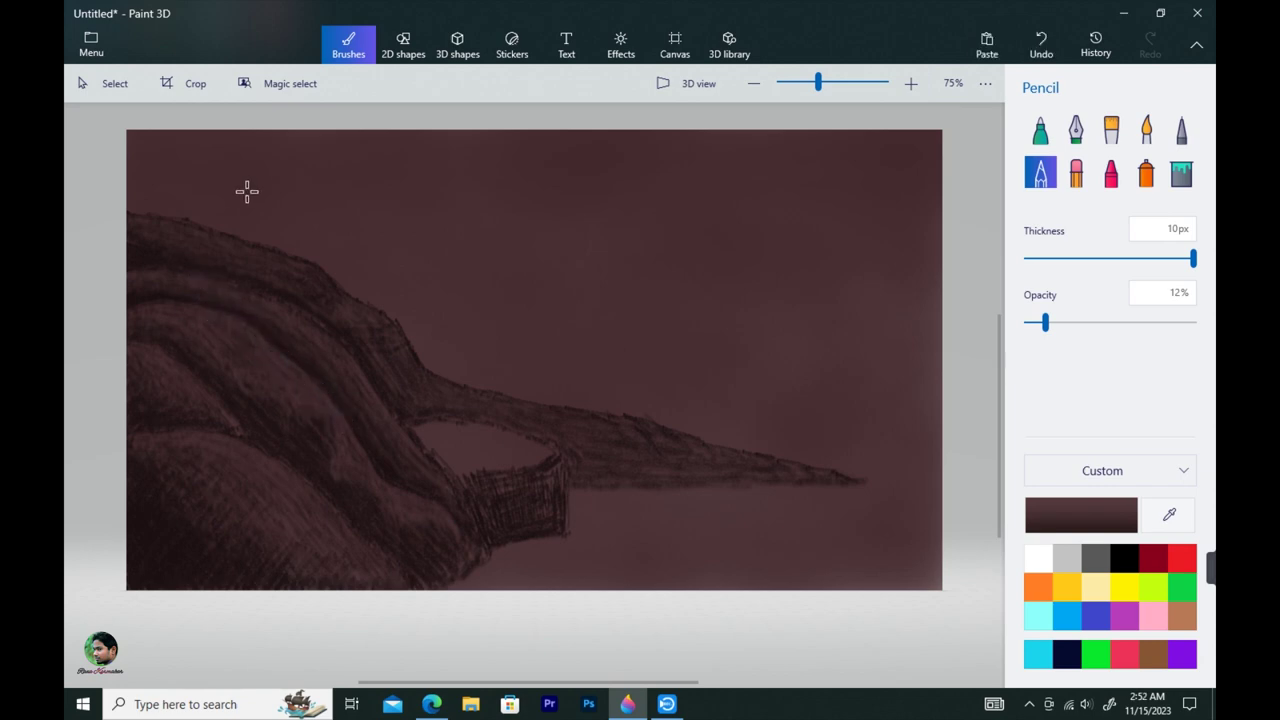
mouse_move(279, 304)
left_mouse_down()
mouse_move(253, 287)
mouse_move(271, 299)
mouse_move(313, 248)
mouse_move(289, 311)
mouse_move(352, 355)
mouse_move(391, 412)
mouse_move(159, 265)
left_mouse_up()
mouse_move(277, 305)
left_mouse_down()
mouse_move(329, 335)
mouse_move(320, 464)
left_mouse_up()
Sample the hill's dark tone and deepen the shadows in the folds between the slope bands
left_click(166, 555)
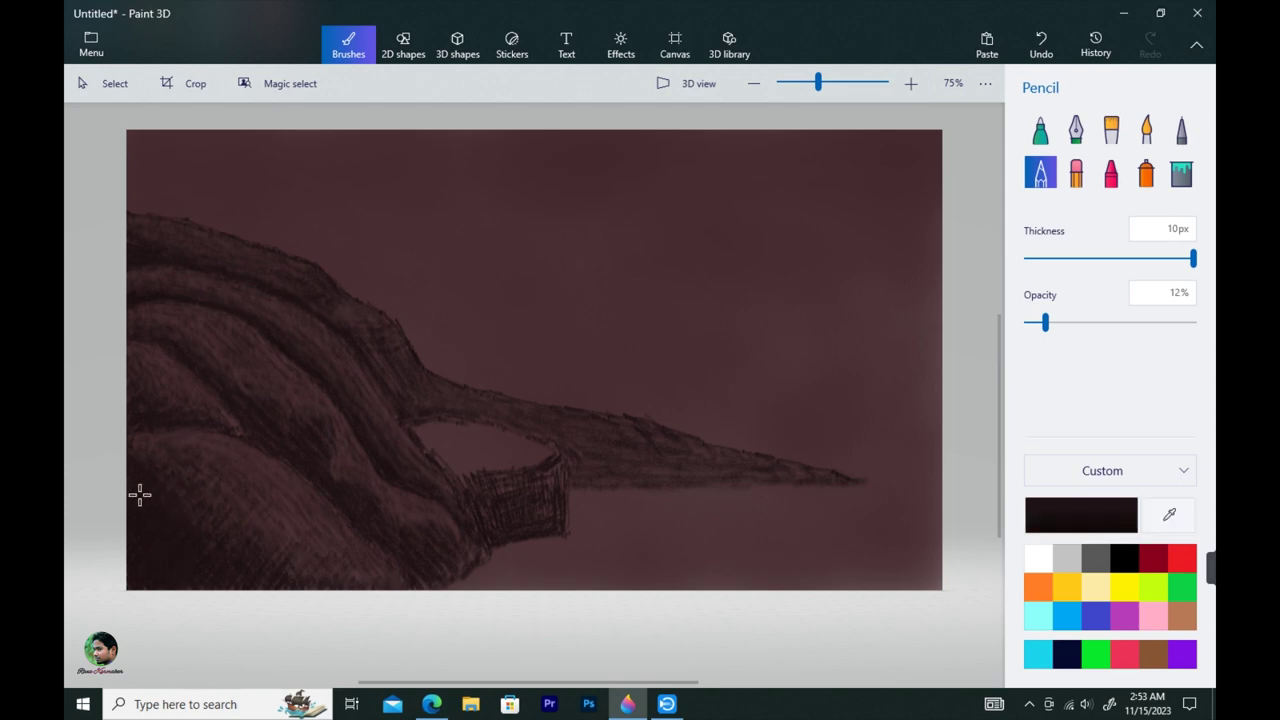
mouse_move(182, 344)
left_mouse_down()
mouse_move(249, 385)
mouse_move(142, 324)
mouse_move(374, 510)
mouse_move(238, 306)
mouse_move(422, 493)
mouse_move(388, 480)
mouse_move(337, 398)
left_mouse_up()
mouse_move(139, 297)
left_mouse_down()
mouse_move(235, 310)
mouse_move(311, 357)
mouse_move(139, 259)
mouse_move(214, 268)
mouse_move(277, 290)
mouse_move(365, 349)
left_mouse_up()
left_click_drag(403, 403, 360, 347)
Shade the rock block's flat top face with dark strokes, blending it into the slope and the block's front
left_click_drag(478, 412, 476, 481)
mouse_move(421, 435)
left_mouse_down()
mouse_move(521, 448)
mouse_move(448, 448)
mouse_move(485, 462)
left_mouse_up()
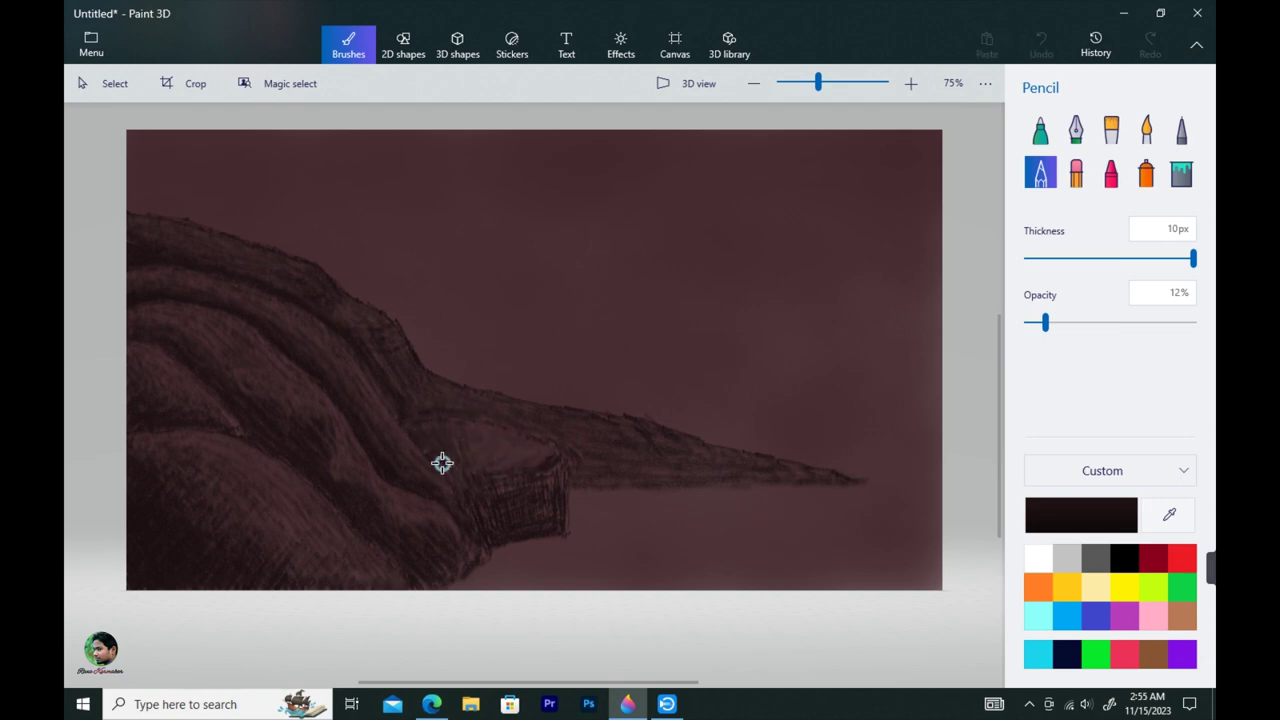
mouse_move(438, 433)
left_mouse_down()
mouse_move(474, 394)
mouse_move(435, 435)
mouse_move(449, 446)
left_mouse_up()
mouse_move(473, 441)
left_mouse_down()
mouse_move(532, 483)
mouse_move(503, 461)
left_mouse_up()
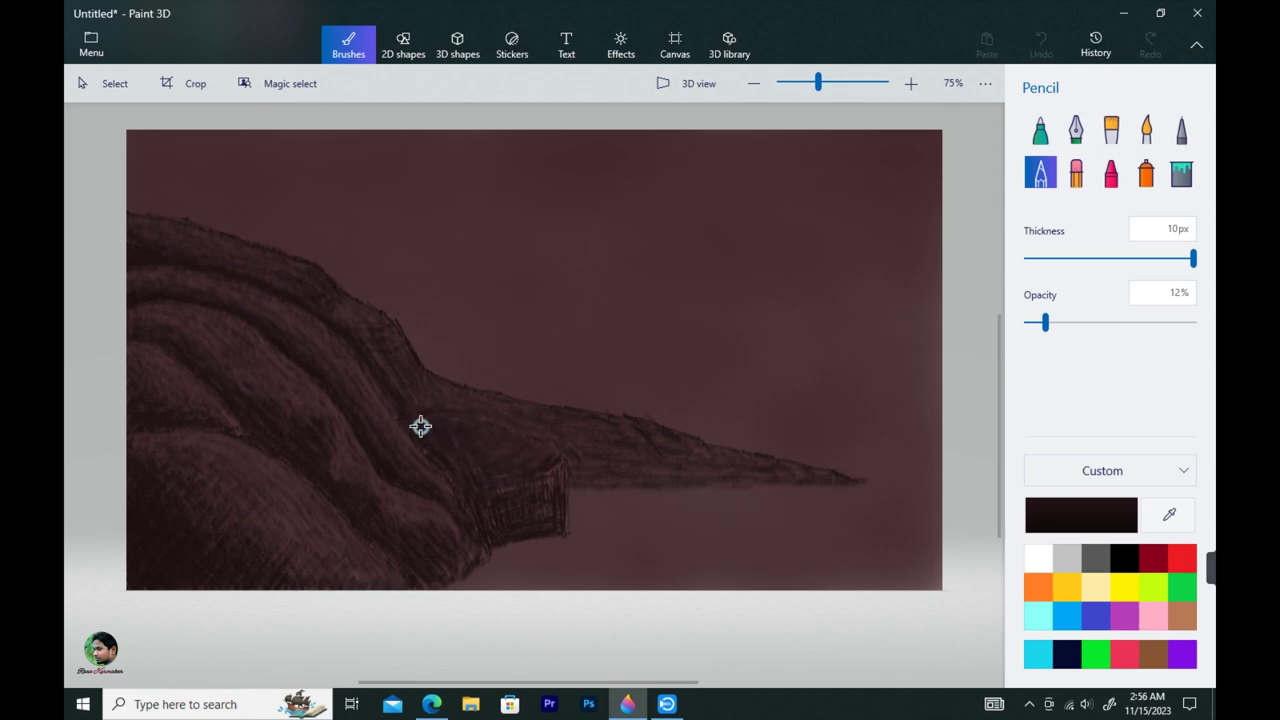
left_click_drag(420, 426, 548, 488)
left_click_drag(402, 406, 394, 405)
left_click_drag(544, 445, 484, 429)
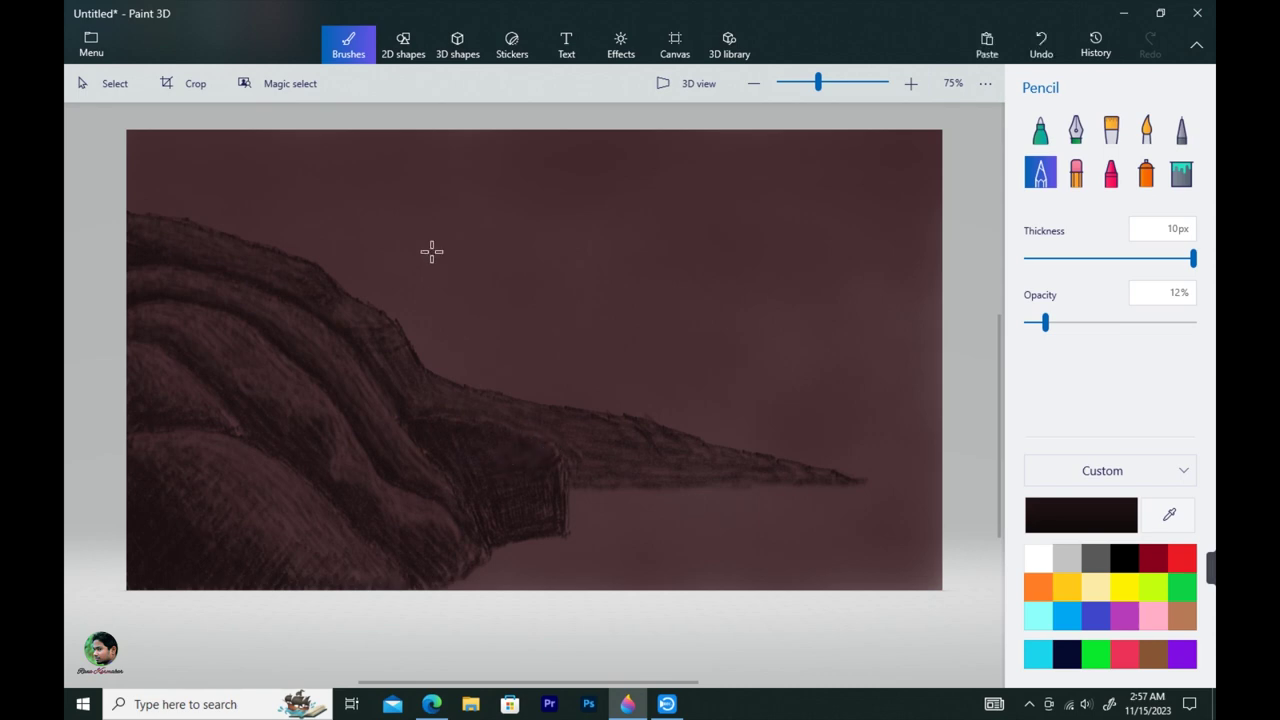
Sample a lighter maroon and lighten the top and front of the rock block
left_click_drag(432, 252, 451, 429)
left_click(1169, 514)
left_click(434, 426)
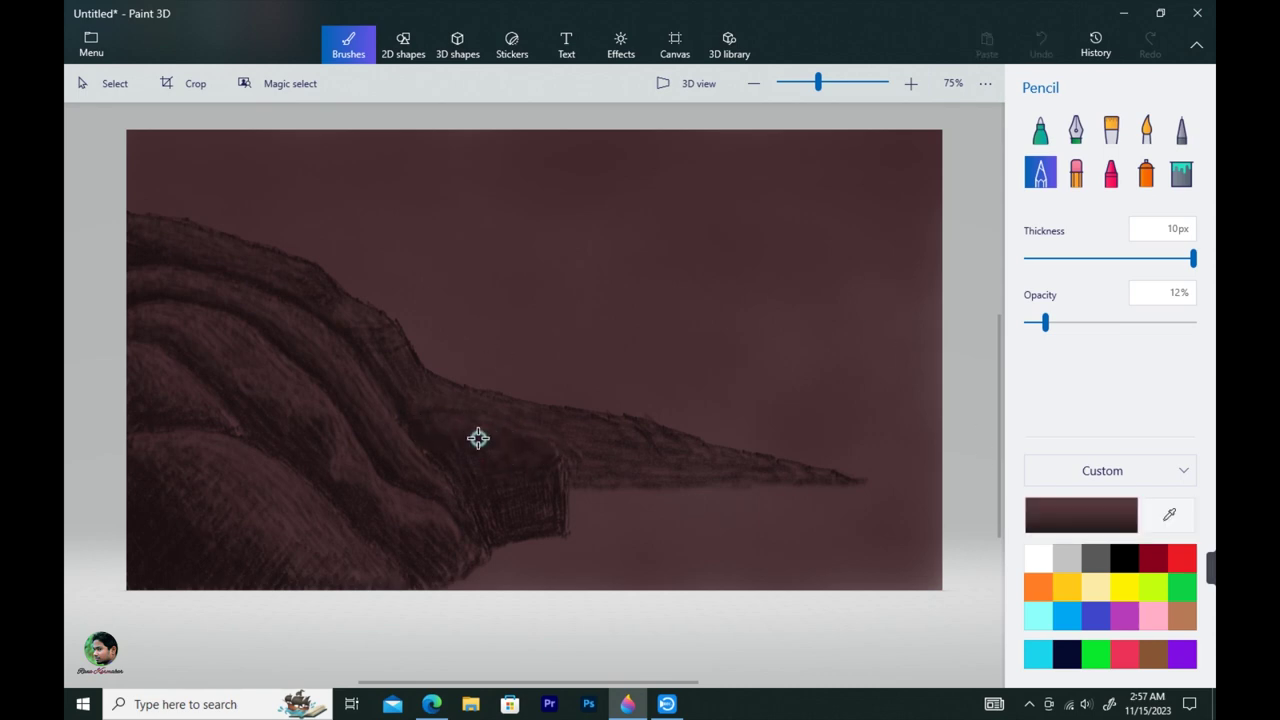
left_click_drag(520, 441, 531, 452)
mouse_move(444, 434)
left_mouse_down()
mouse_move(422, 420)
mouse_move(471, 454)
mouse_move(431, 450)
left_mouse_up()
left_click_drag(524, 468, 420, 436)
Sample the slope's dark tone and darken the rock block's outer upper edge
left_click(1169, 515)
left_click(366, 497)
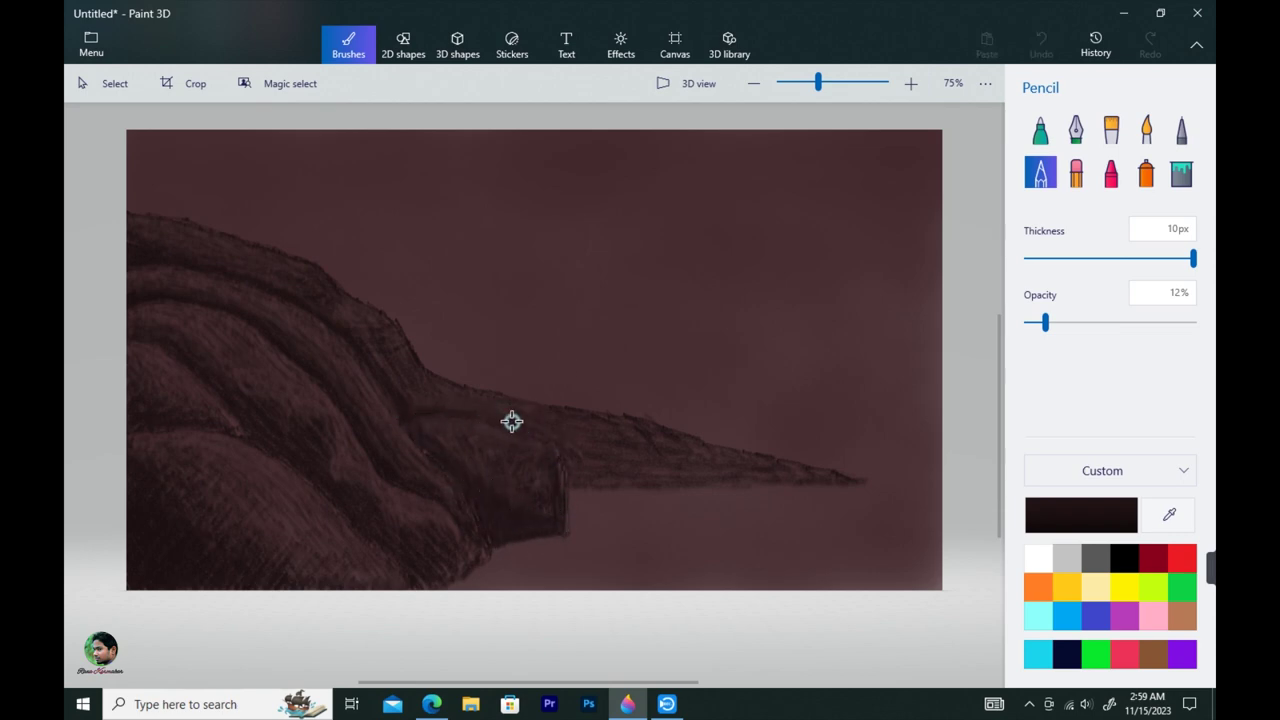
left_click_drag(557, 442, 561, 475)
left_click_drag(521, 433, 560, 477)
Sample the background maroon and soften the shading along the rock block's outer side
left_click(1169, 515)
left_click(792, 254)
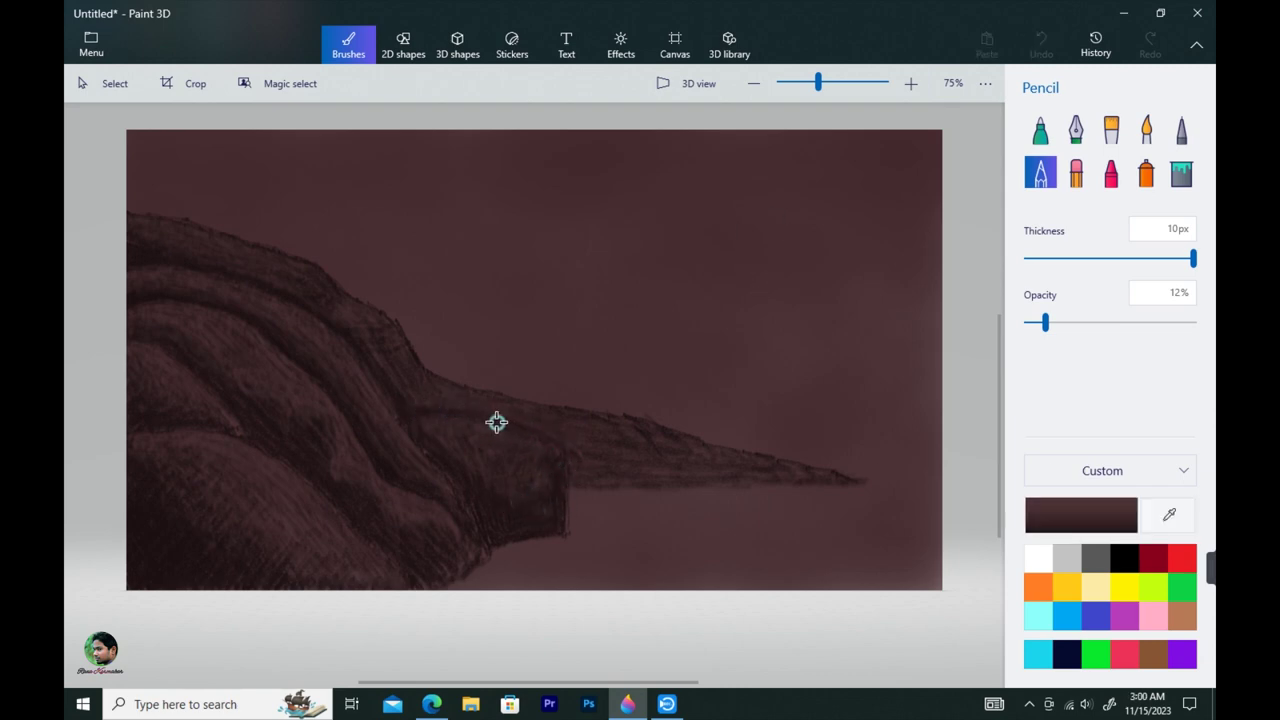
left_click_drag(557, 515, 554, 470)
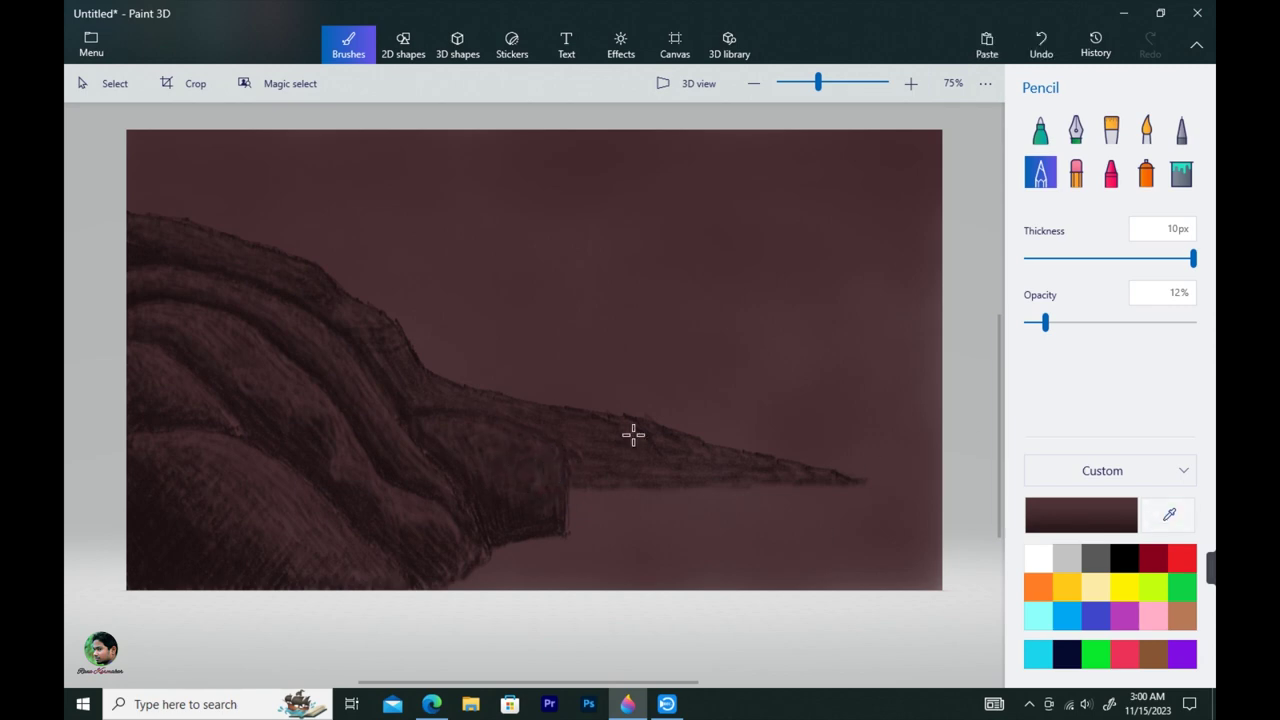
Sample the hill's dark tone and darken the thin ridge behind the rock block and the left slope bands
left_click(166, 563, "alt")
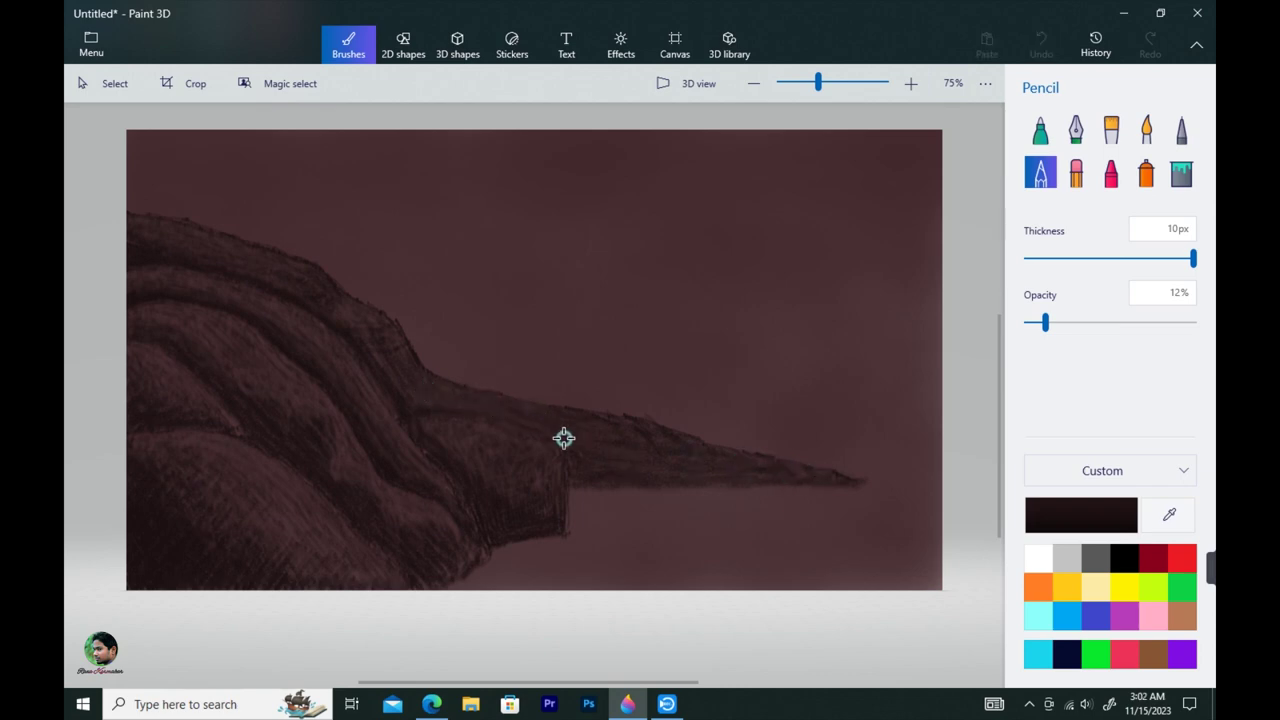
left_click_drag(516, 407, 607, 461)
mouse_move(154, 234)
left_mouse_down()
mouse_move(263, 274)
mouse_move(353, 329)
mouse_move(402, 390)
mouse_move(247, 271)
mouse_move(385, 365)
mouse_move(325, 308)
left_mouse_up()
left_click_drag(197, 289, 323, 370)
mouse_move(138, 293)
left_mouse_down()
mouse_move(210, 295)
mouse_move(308, 358)
mouse_move(439, 494)
left_mouse_up()
mouse_move(198, 346)
left_mouse_down()
mouse_move(262, 401)
mouse_move(124, 374)
mouse_move(143, 415)
mouse_move(158, 411)
mouse_move(132, 398)
mouse_move(157, 463)
left_mouse_up()
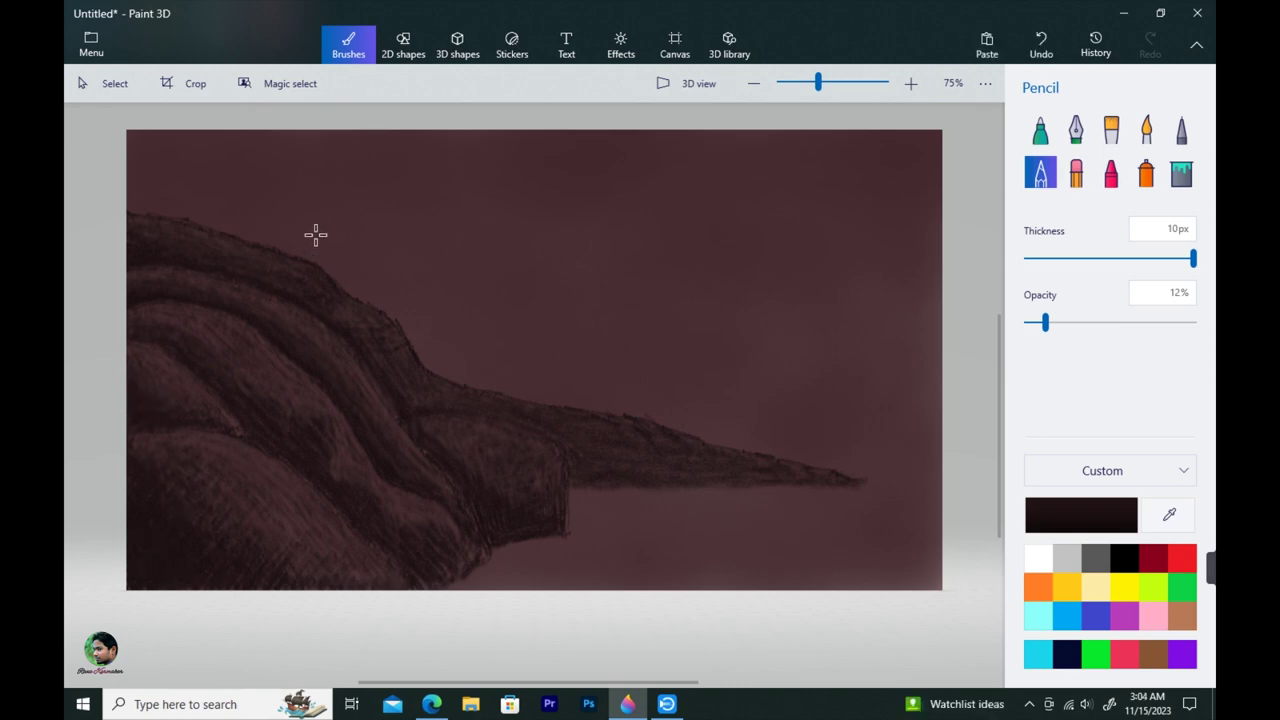
Set the pencil opacity to 3% and shade a faint bush above the top slope in the canvas's upper-left corner
left_click_drag(1046, 323, 1030, 327)
left_click_drag(149, 141, 134, 138)
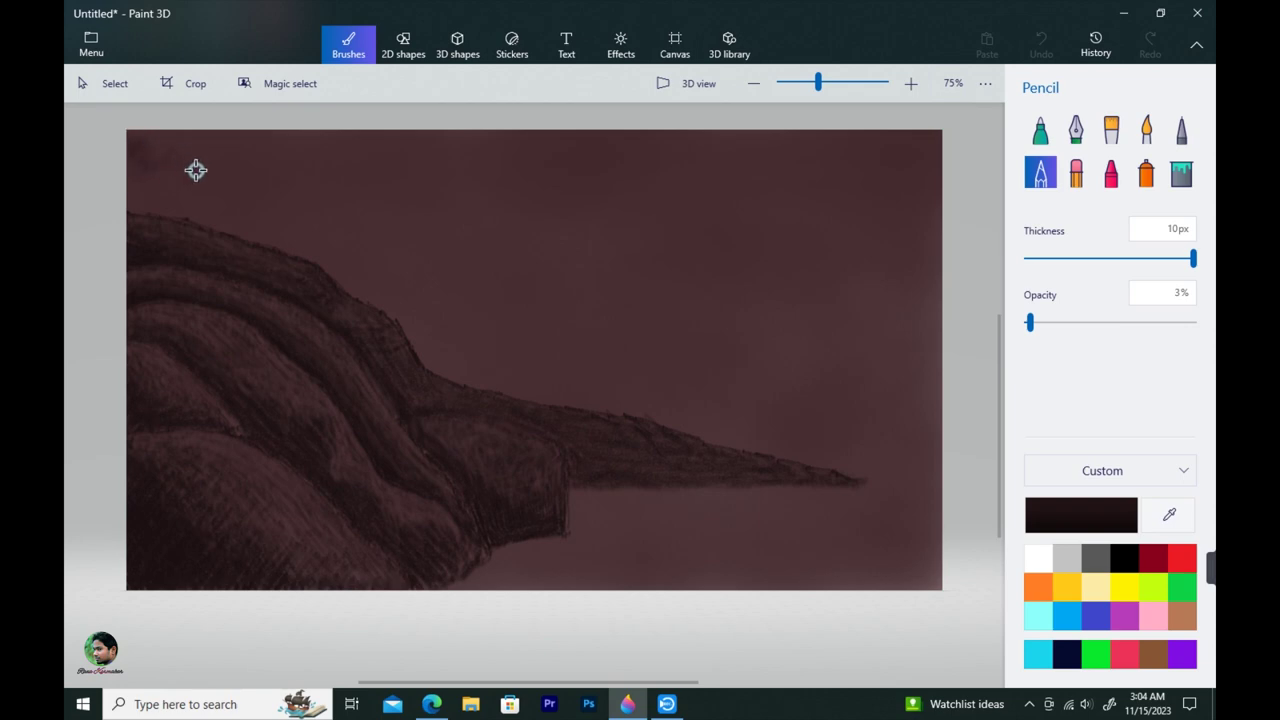
mouse_move(200, 208)
left_mouse_down()
mouse_move(179, 160)
mouse_move(197, 215)
mouse_move(175, 182)
mouse_move(143, 183)
mouse_move(131, 148)
mouse_move(142, 179)
mouse_move(179, 188)
mouse_move(131, 143)
mouse_move(141, 182)
mouse_move(138, 148)
left_mouse_up()
mouse_move(182, 190)
left_mouse_down()
mouse_move(137, 199)
mouse_move(161, 182)
mouse_move(179, 193)
mouse_move(150, 206)
mouse_move(169, 214)
mouse_move(142, 202)
mouse_move(162, 167)
mouse_move(195, 177)
mouse_move(182, 213)
mouse_move(166, 177)
mouse_move(117, 155)
mouse_move(130, 182)
mouse_move(172, 157)
mouse_move(191, 189)
left_mouse_up()
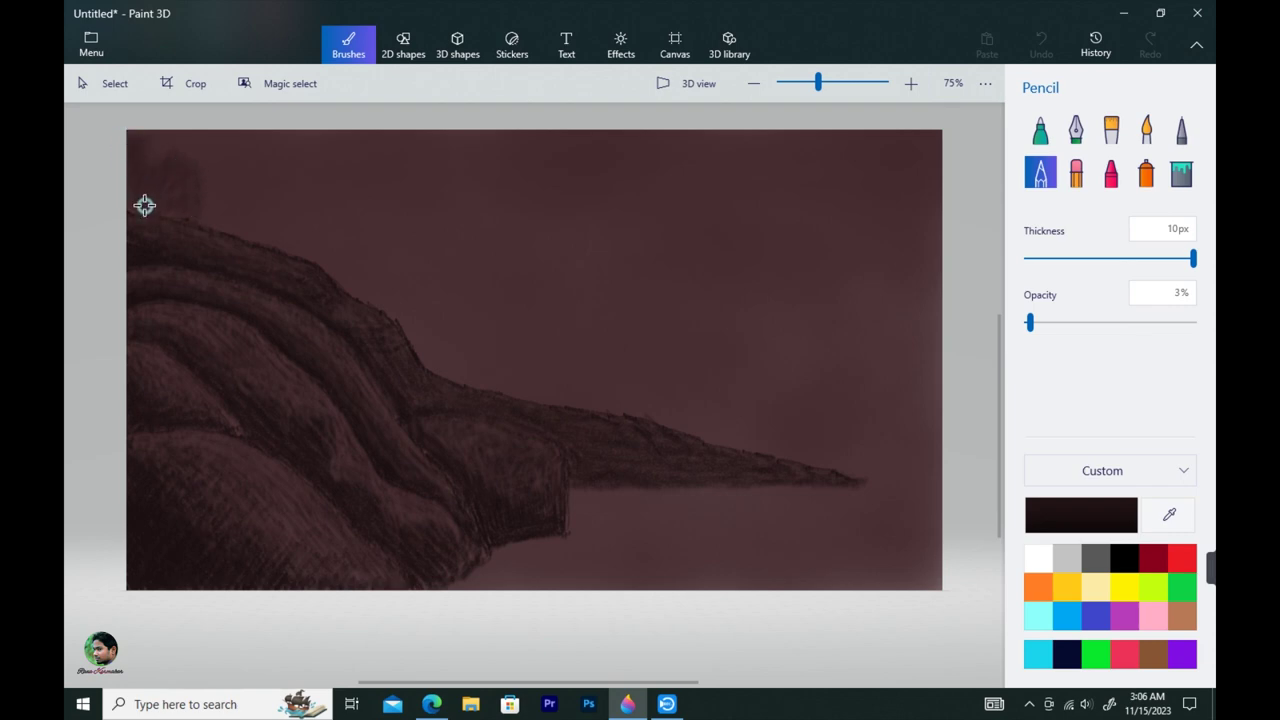
left_click_drag(145, 205, 174, 208)
Draw three thin tree trunks rising from the top slope to the canvas's upper edge, making the third one darker
left_click_drag(228, 160, 202, 225)
left_click_drag(214, 191, 207, 218)
left_click_drag(230, 131, 217, 172)
mouse_move(269, 234)
left_mouse_down()
mouse_move(280, 191)
mouse_move(268, 240)
mouse_move(287, 161)
left_mouse_up()
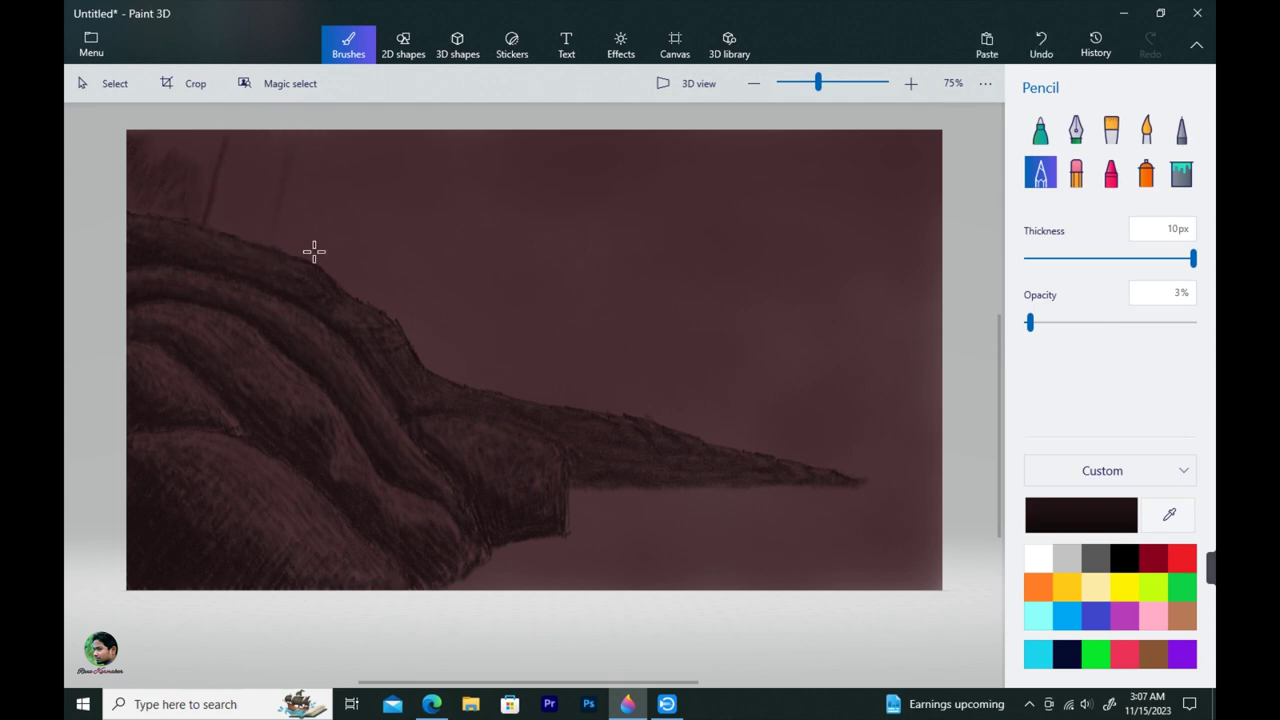
mouse_move(314, 268)
left_mouse_down()
mouse_move(332, 148)
mouse_move(312, 249)
mouse_move(320, 201)
left_mouse_up()
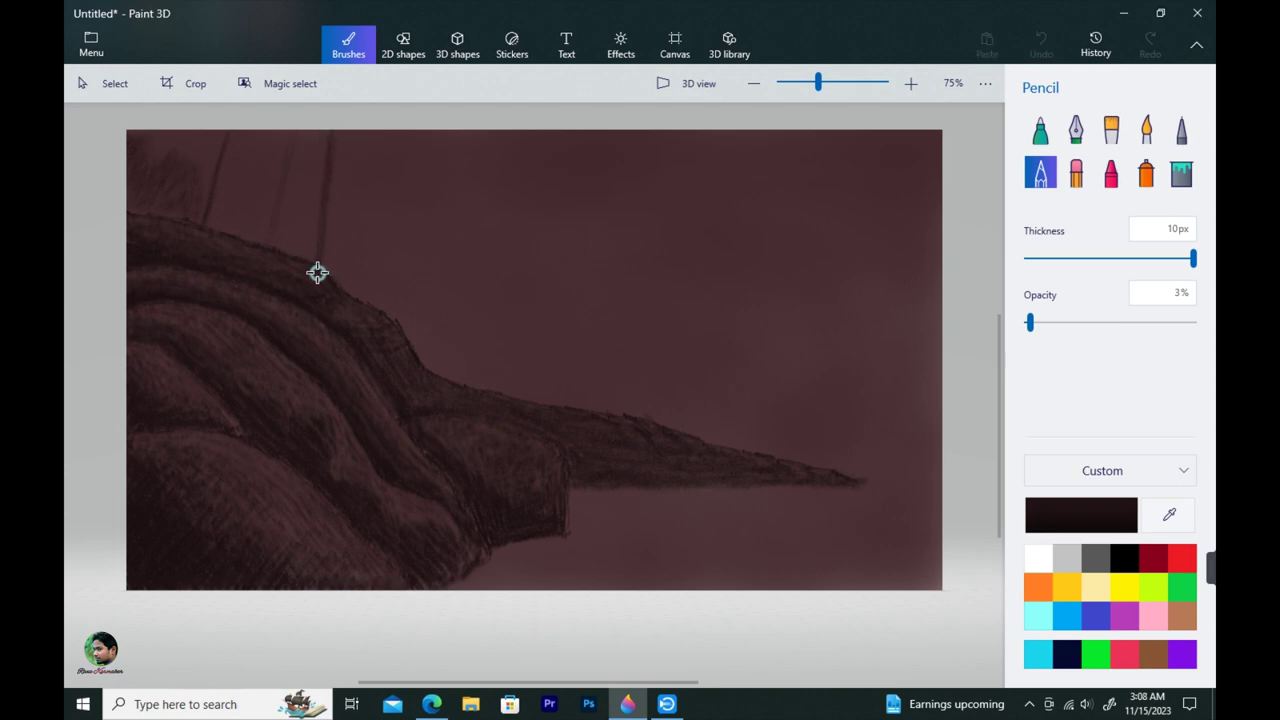
left_click_drag(317, 271, 321, 209)
Draw a slanted tree trunk beside the third trunk and add an upright branch forking from it
mouse_move(319, 263)
left_mouse_down()
mouse_move(311, 244)
mouse_move(368, 233)
left_mouse_up()
left_click_drag(390, 188, 362, 248)
left_click_drag(408, 159, 427, 159)
mouse_move(427, 159)
left_mouse_down()
mouse_move(406, 159)
mouse_move(346, 292)
left_mouse_up()
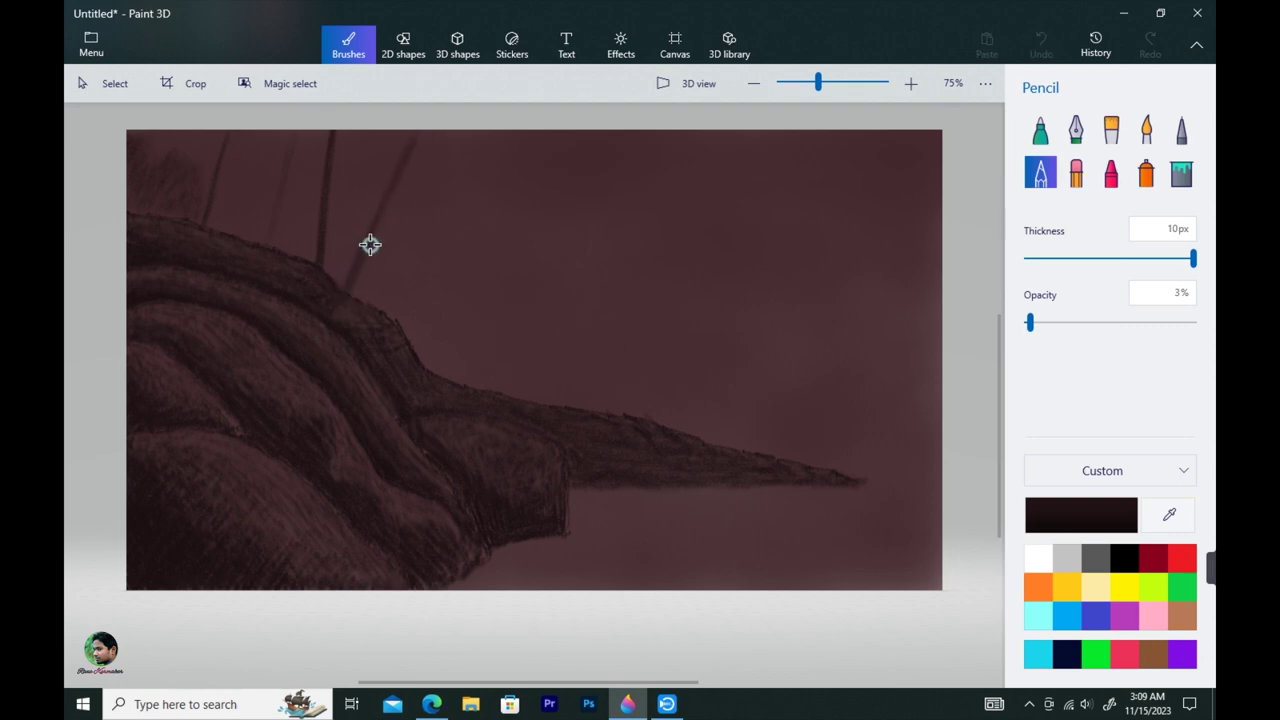
mouse_move(370, 244)
left_mouse_down()
mouse_move(409, 151)
mouse_move(398, 174)
left_mouse_up()
left_click_drag(345, 287, 371, 234)
mouse_move(349, 278)
left_mouse_down()
mouse_move(383, 207)
mouse_move(384, 167)
mouse_move(379, 219)
mouse_move(385, 130)
left_mouse_up()
left_click_drag(379, 176, 389, 171)
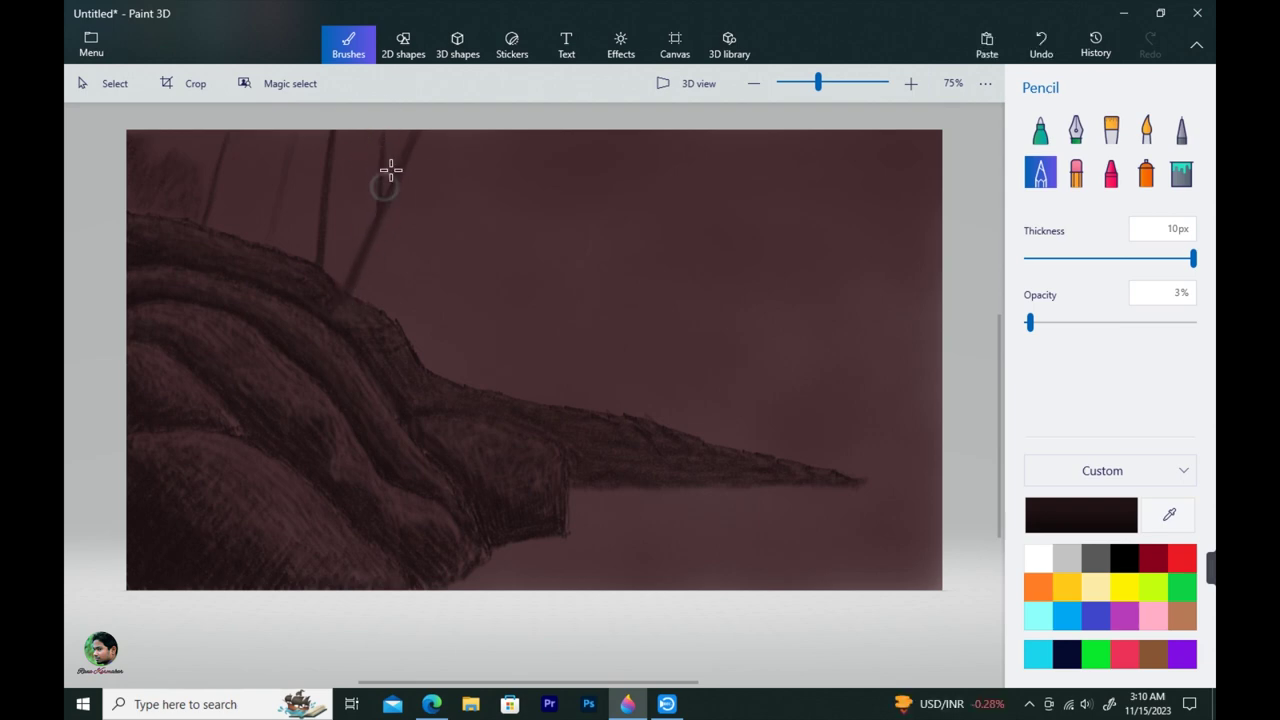
Shade low bushes along the top slope's crest and around the trunk bases, raising the pencil opacity to 10%
mouse_move(255, 213)
left_mouse_down()
mouse_move(211, 227)
mouse_move(291, 247)
left_mouse_up()
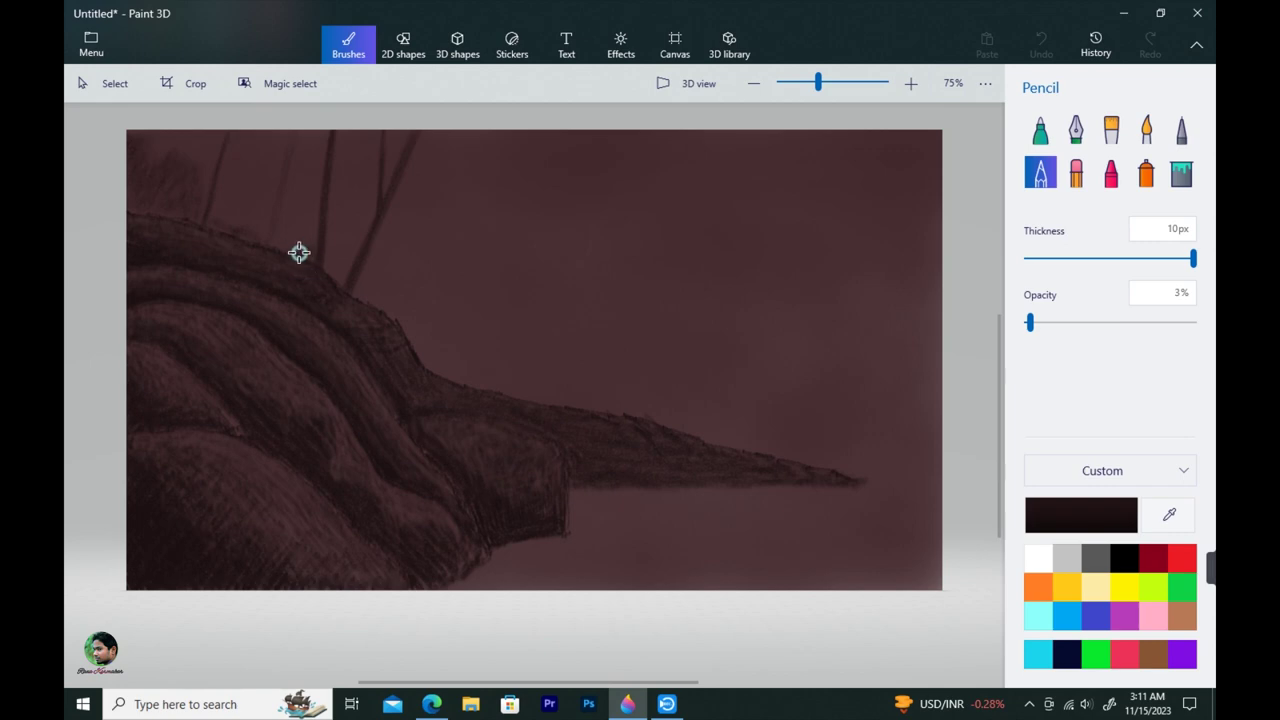
mouse_move(299, 253)
left_mouse_down()
mouse_move(366, 293)
mouse_move(353, 270)
mouse_move(368, 296)
left_mouse_up()
left_click_drag(1030, 322, 1042, 322)
mouse_move(293, 254)
left_mouse_down()
mouse_move(328, 263)
mouse_move(286, 248)
mouse_move(343, 268)
mouse_move(332, 281)
mouse_move(369, 300)
mouse_move(295, 250)
left_mouse_up()
mouse_move(354, 292)
left_mouse_down()
mouse_move(257, 237)
mouse_move(270, 243)
left_mouse_up()
left_click_drag(177, 214, 180, 217)
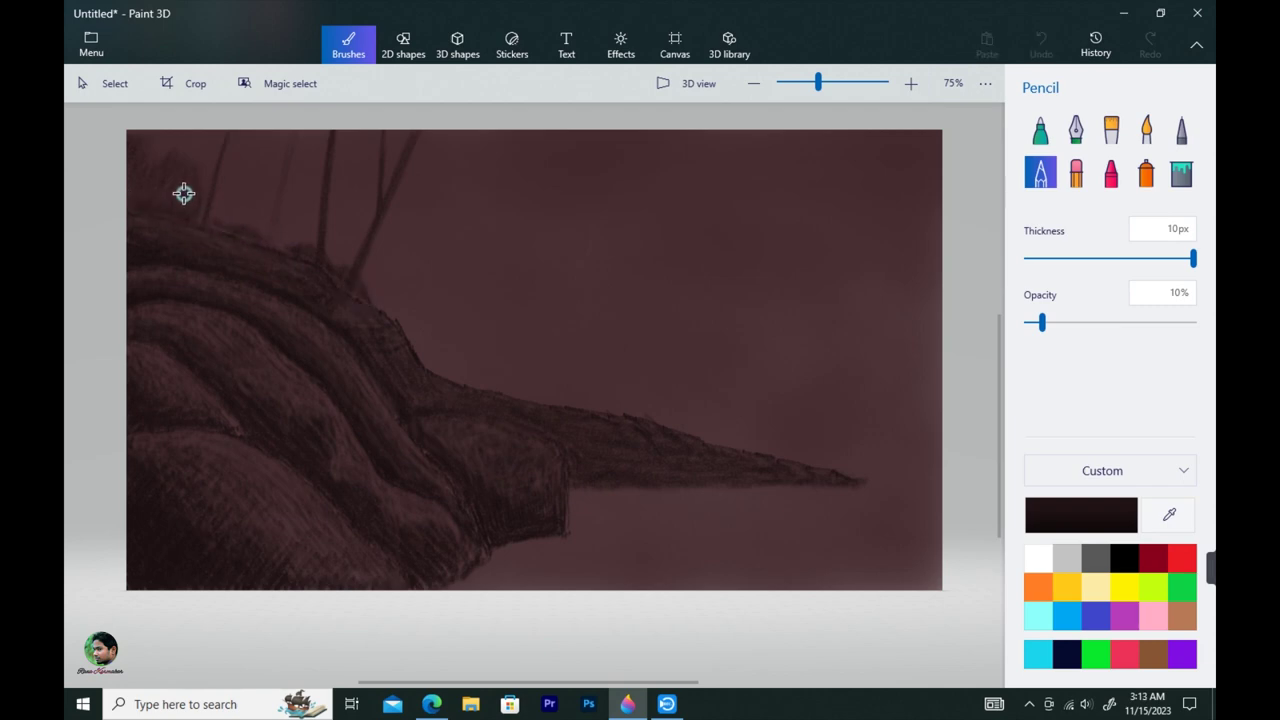
mouse_move(147, 190)
left_mouse_down()
mouse_move(181, 192)
mouse_move(163, 226)
left_mouse_up()
Draw another tall, slightly curved trunk from the canvas's upper edge down to the dip where the thin ridge begins
mouse_move(466, 153)
left_mouse_down()
mouse_move(430, 340)
mouse_move(437, 280)
left_mouse_up()
mouse_move(470, 141)
left_mouse_down()
mouse_move(440, 240)
mouse_move(430, 363)
left_mouse_up()
left_click_drag(448, 240, 427, 360)
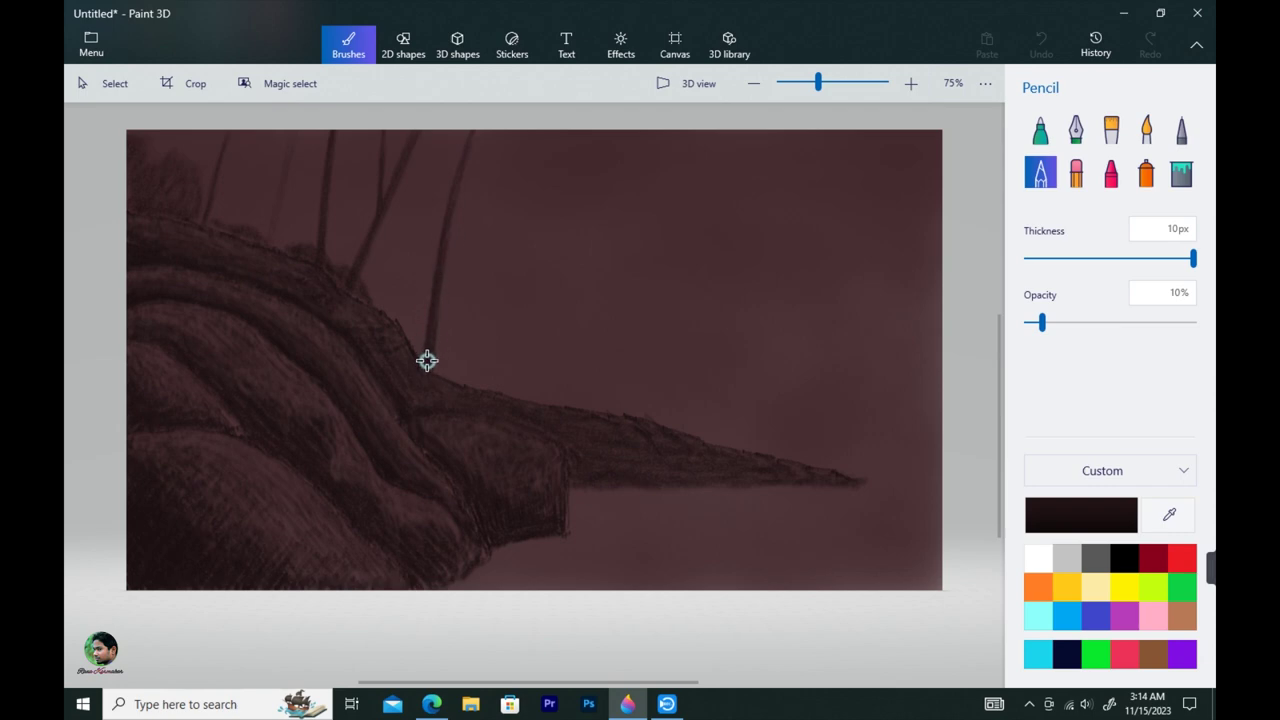
Add forking branches to the curved trunk and draw another branched trunk beside it, reaching the canvas's upper edge
mouse_move(437, 300)
left_mouse_down()
mouse_move(449, 183)
mouse_move(446, 263)
mouse_move(472, 150)
left_mouse_up()
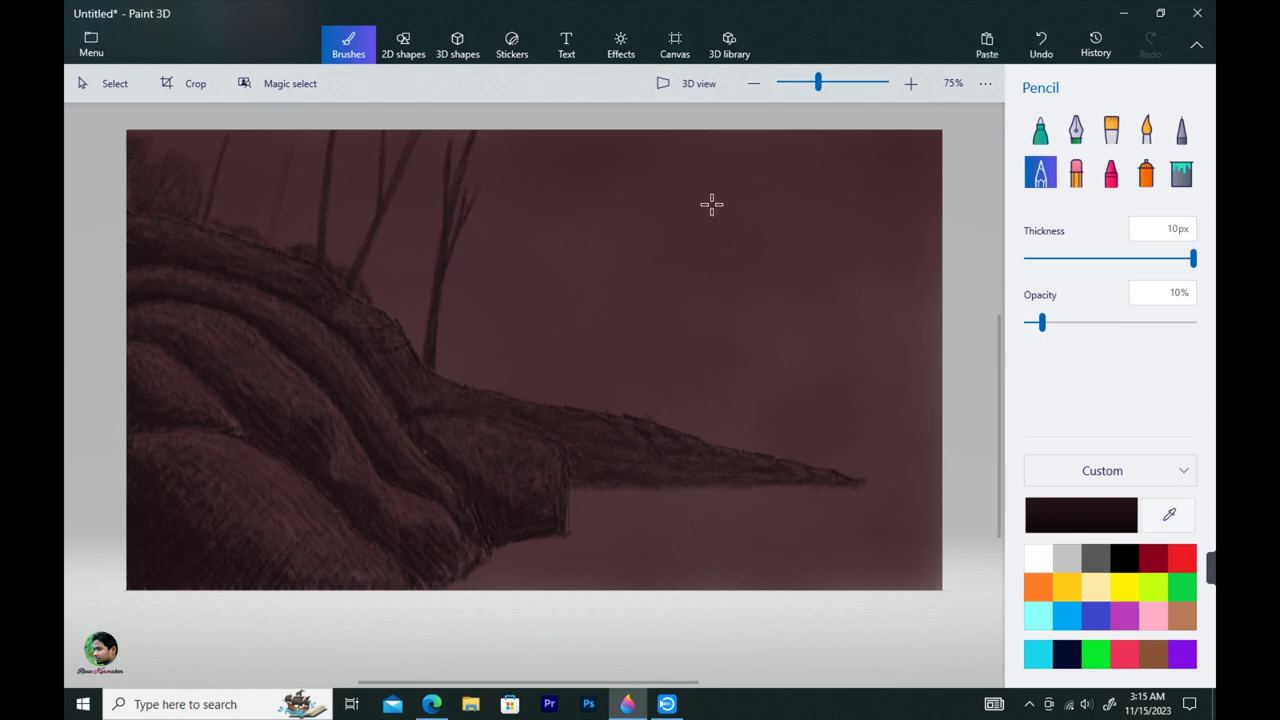
left_click_drag(494, 391, 513, 126)
mouse_move(505, 318)
left_mouse_down()
mouse_move(512, 193)
mouse_move(504, 342)
left_mouse_up()
mouse_move(487, 400)
left_mouse_down()
mouse_move(530, 151)
mouse_move(502, 312)
mouse_move(519, 156)
left_mouse_up()
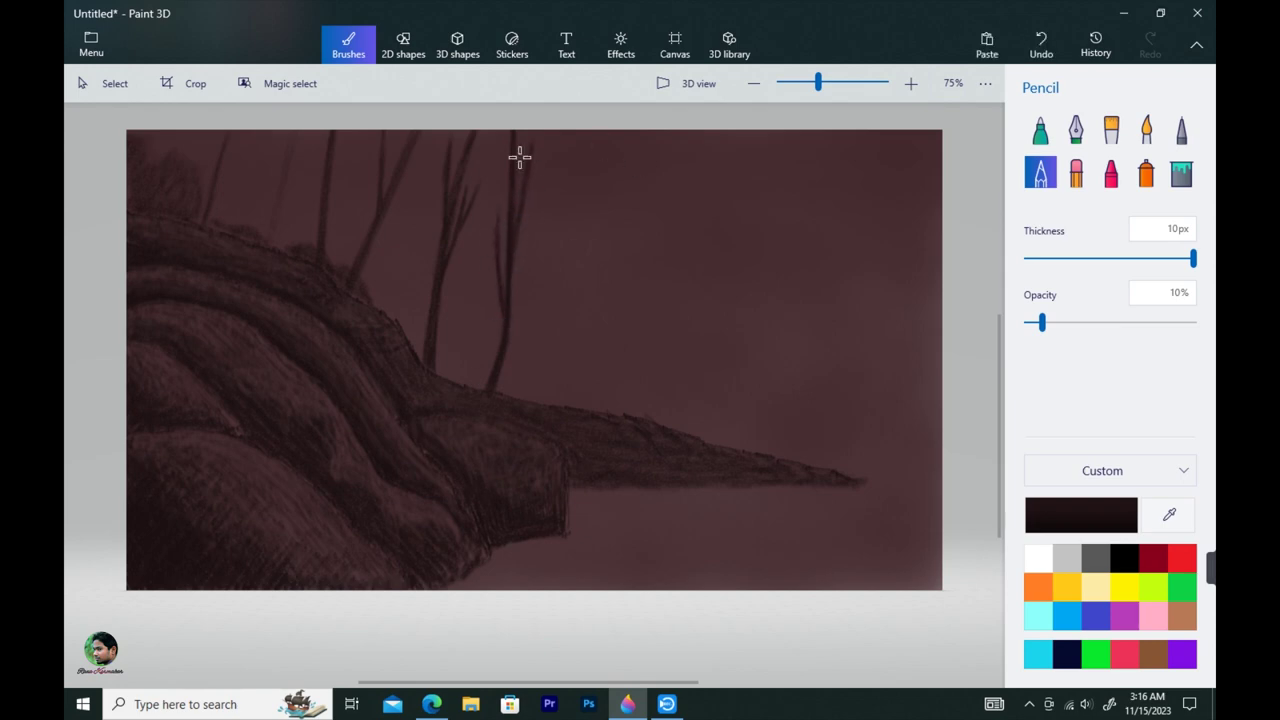
Fill the gaps between the trunks with faint thin stems and shade low bushes along the slope and trunk bases
mouse_move(423, 157)
left_mouse_down()
mouse_move(336, 258)
mouse_move(353, 145)
mouse_move(341, 240)
mouse_move(293, 213)
mouse_move(302, 245)
mouse_move(383, 286)
left_mouse_up()
mouse_move(453, 379)
left_mouse_down()
mouse_move(486, 257)
mouse_move(478, 329)
mouse_move(420, 261)
mouse_move(502, 156)
mouse_move(406, 349)
mouse_move(414, 320)
mouse_move(391, 289)
mouse_move(429, 343)
mouse_move(458, 346)
mouse_move(513, 385)
mouse_move(437, 354)
mouse_move(471, 381)
mouse_move(409, 323)
mouse_move(514, 397)
mouse_move(431, 351)
mouse_move(378, 293)
mouse_move(444, 372)
mouse_move(474, 346)
mouse_move(480, 386)
mouse_move(426, 357)
mouse_move(425, 329)
mouse_move(345, 271)
left_mouse_up()
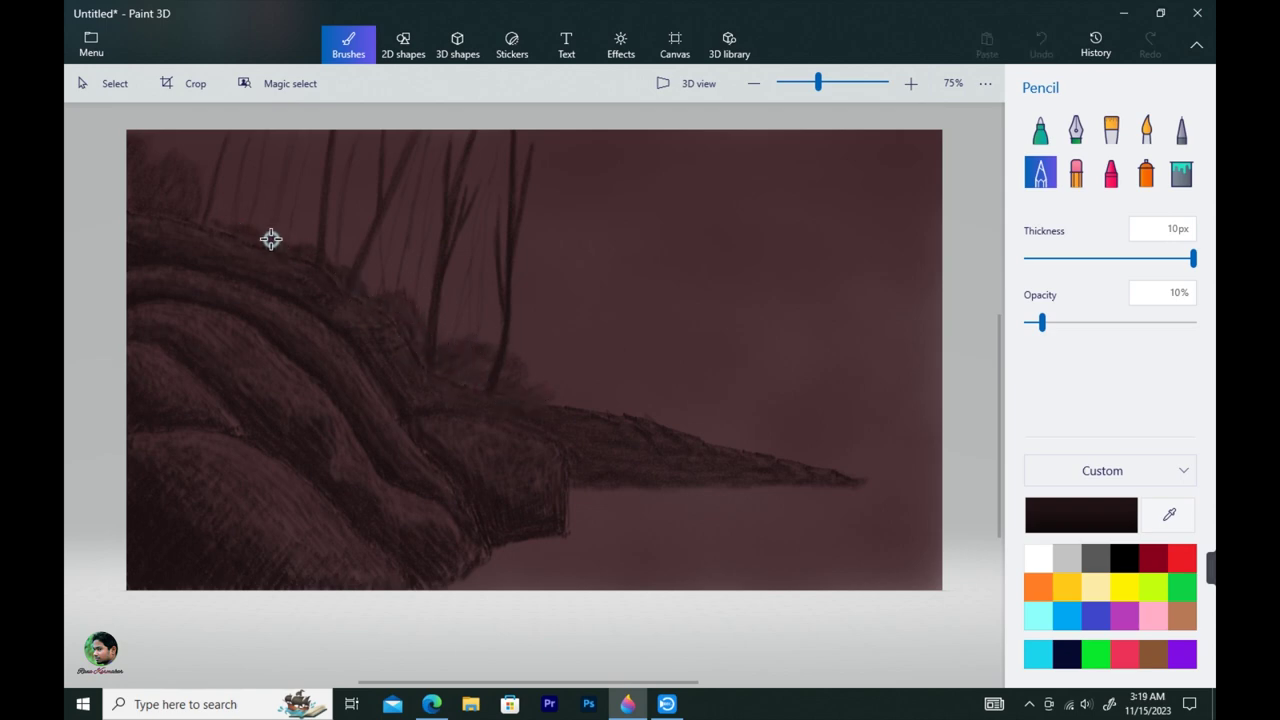
mouse_move(271, 238)
left_mouse_down()
mouse_move(200, 217)
mouse_move(519, 378)
left_mouse_up()
mouse_move(446, 337)
left_mouse_down()
mouse_move(426, 354)
mouse_move(406, 329)
left_mouse_up()
Draw a straight horizontal black line along the underside of the thin ridge
left_click(403, 45)
mouse_move(567, 489)
left_mouse_down()
mouse_move(924, 492)
mouse_move(862, 490)
mouse_move(876, 491)
left_mouse_up()
left_click_drag(724, 490, 722, 486)
left_click_drag(1042, 229, 1033, 230)
left_click(787, 456)
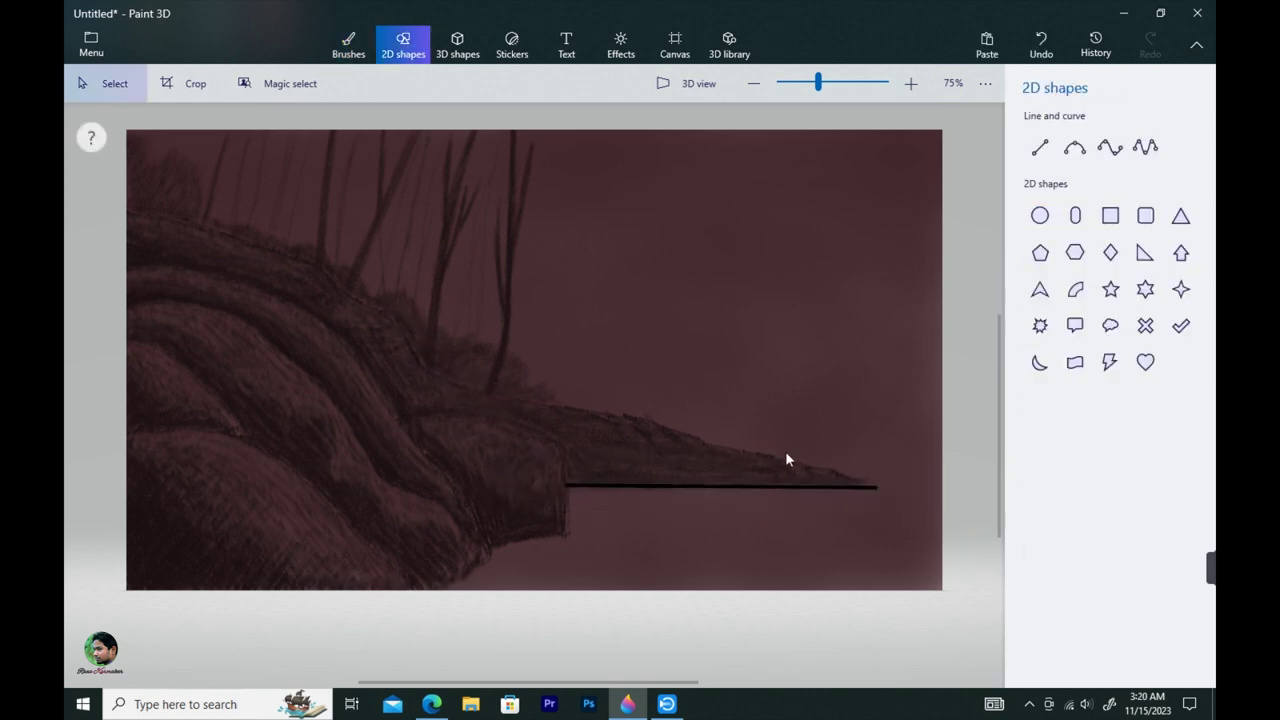
Draw a thin white horizontal line just below the black one, extending its end slightly past the ridge tip
left_click(1040, 147)
left_click_drag(569, 488, 874, 491)
left_click(1040, 160)
left_click(969, 217)
left_click_drag(1042, 229, 1031, 236)
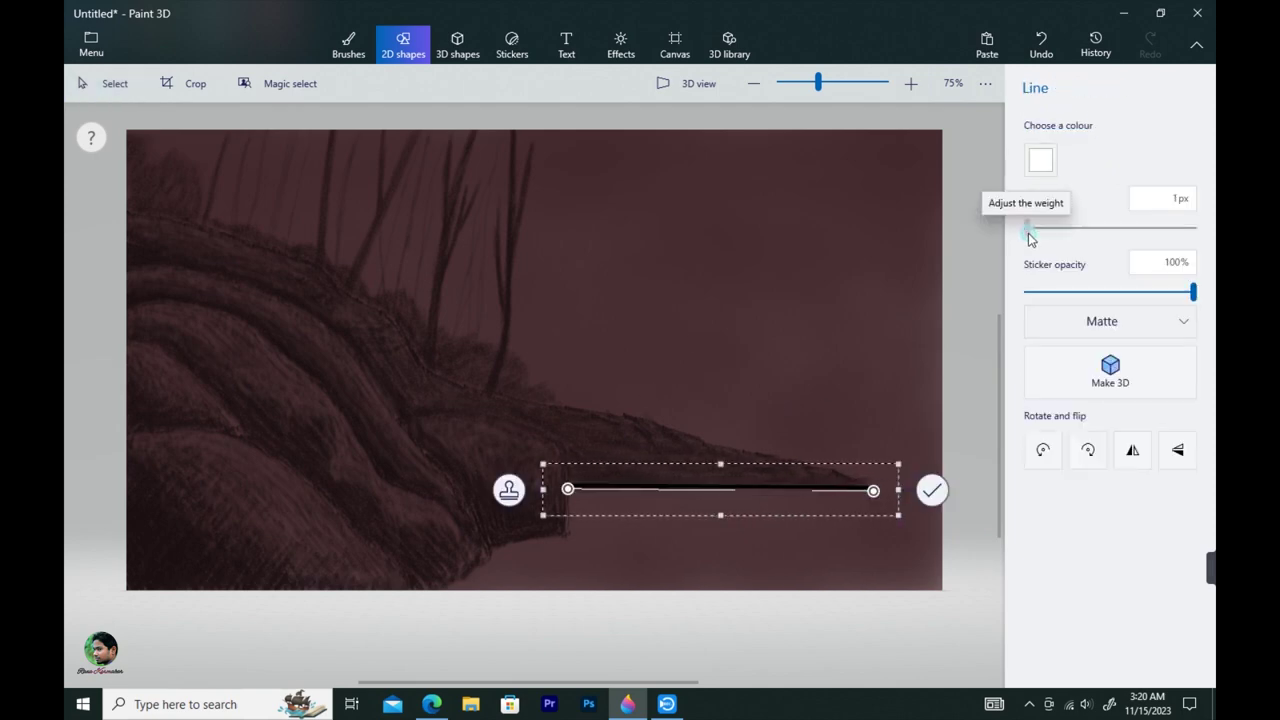
left_click_drag(874, 491, 882, 488)
left_click(937, 482)
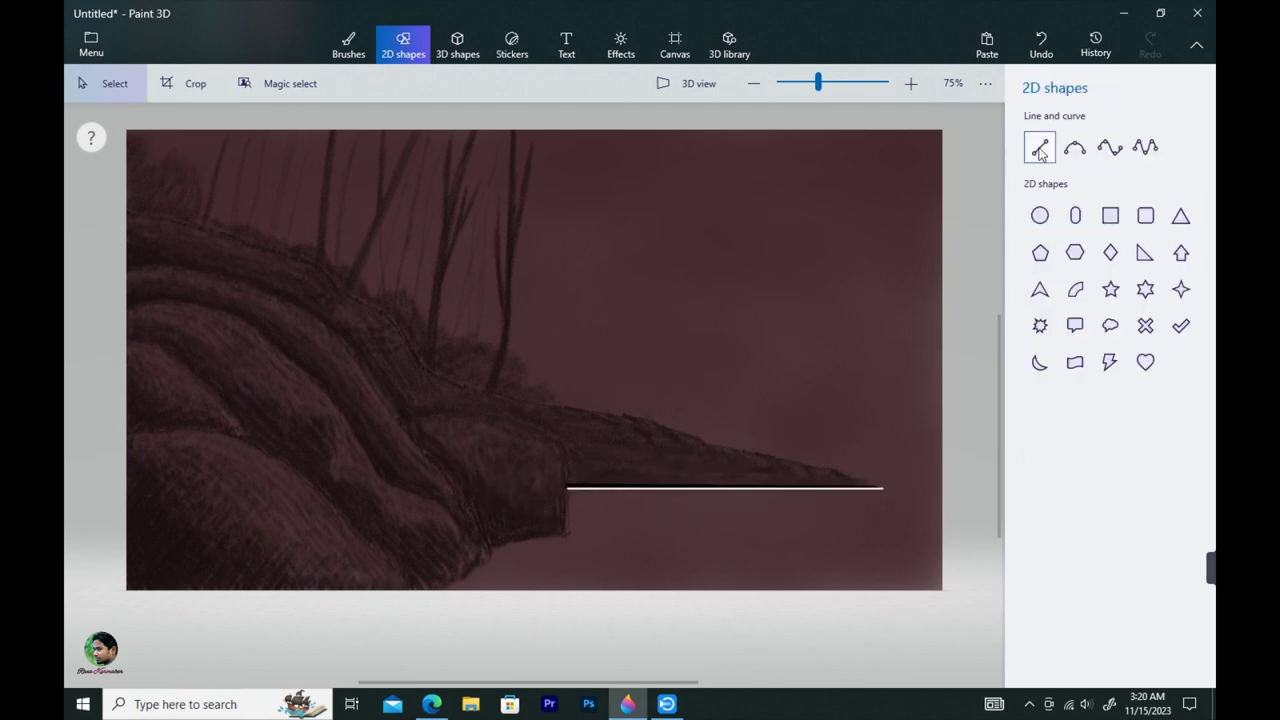
Draw a thin black horizontal line directly beneath the white line
left_click(1040, 150)
left_click_drag(569, 491, 878, 491)
left_click(1040, 160)
left_click(1066, 217)
left_click(938, 486)
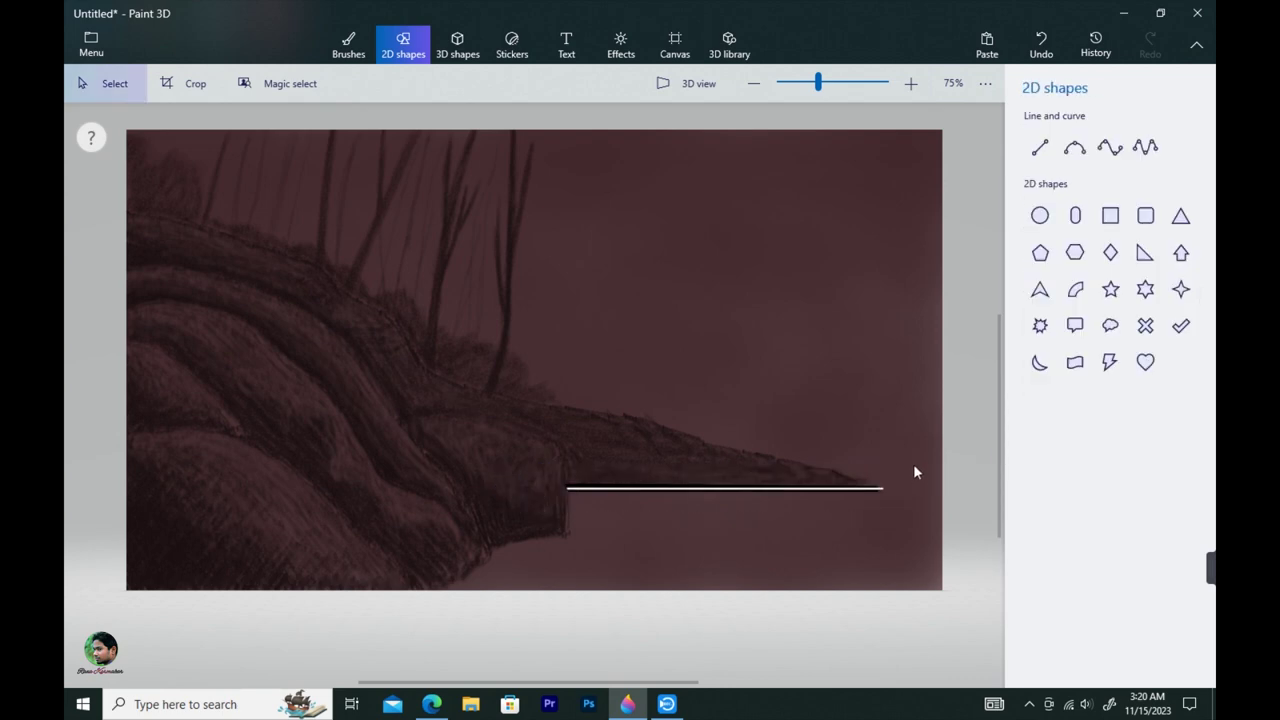
Draw a 14 px black horizontal line level with the base of the rock face and extend it almost to the canvas's right edge
left_click(1040, 147)
left_click_drag(567, 526, 878, 522)
left_click_drag(1029, 229, 1048, 233)
left_click_drag(722, 521, 723, 524)
left_click(938, 527)
left_click(1040, 147)
left_click_drag(868, 528, 923, 528)
left_click(983, 528)
Draw a 7 px black horizontal line and place it just below the white line
left_click(1040, 147)
mouse_move(571, 503)
left_mouse_down()
mouse_move(881, 517)
mouse_move(882, 503)
left_mouse_up()
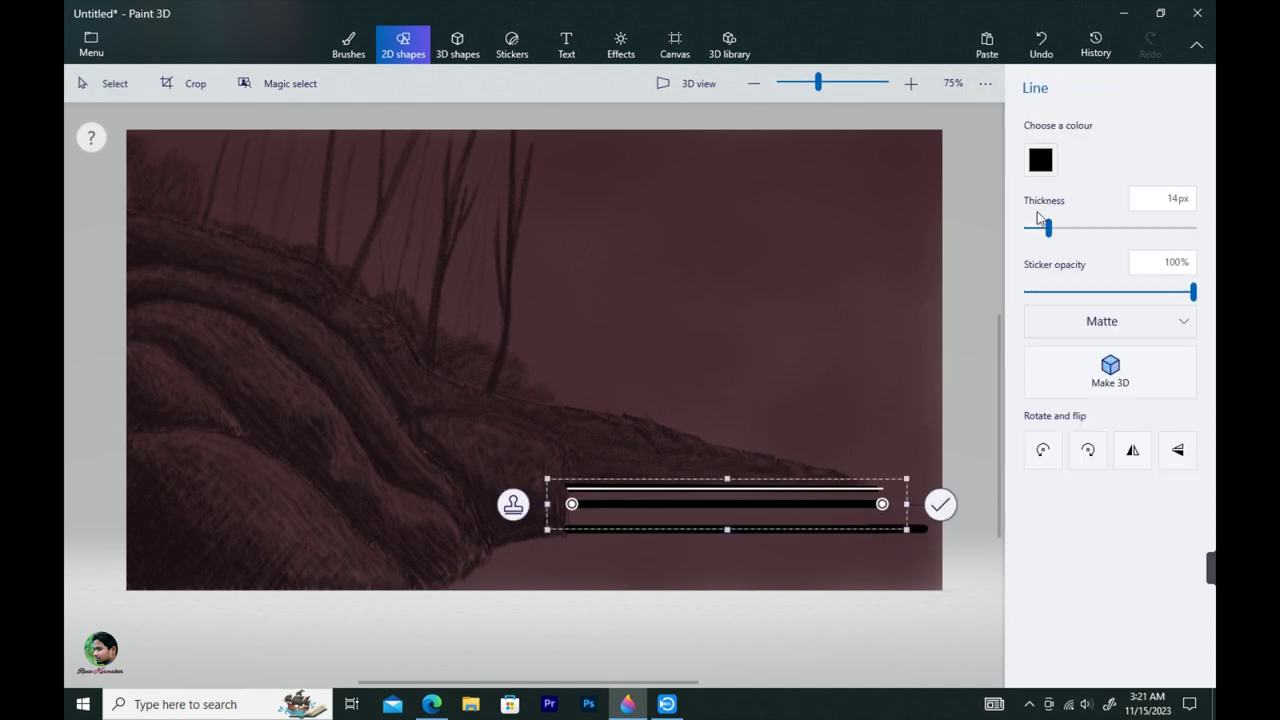
left_click_drag(1047, 228, 1037, 228)
left_click_drag(732, 503, 731, 493)
left_click(938, 494)
Draw three more 7 px black horizontal lines, each slightly longer, filling the gap down to the thick line
left_click(1040, 147)
mouse_move(571, 505)
left_mouse_down()
mouse_move(900, 506)
mouse_move(777, 526)
mouse_move(904, 514)
left_mouse_up()
left_click(894, 406)
left_click(1040, 147)
left_click_drag(734, 515, 734, 511)
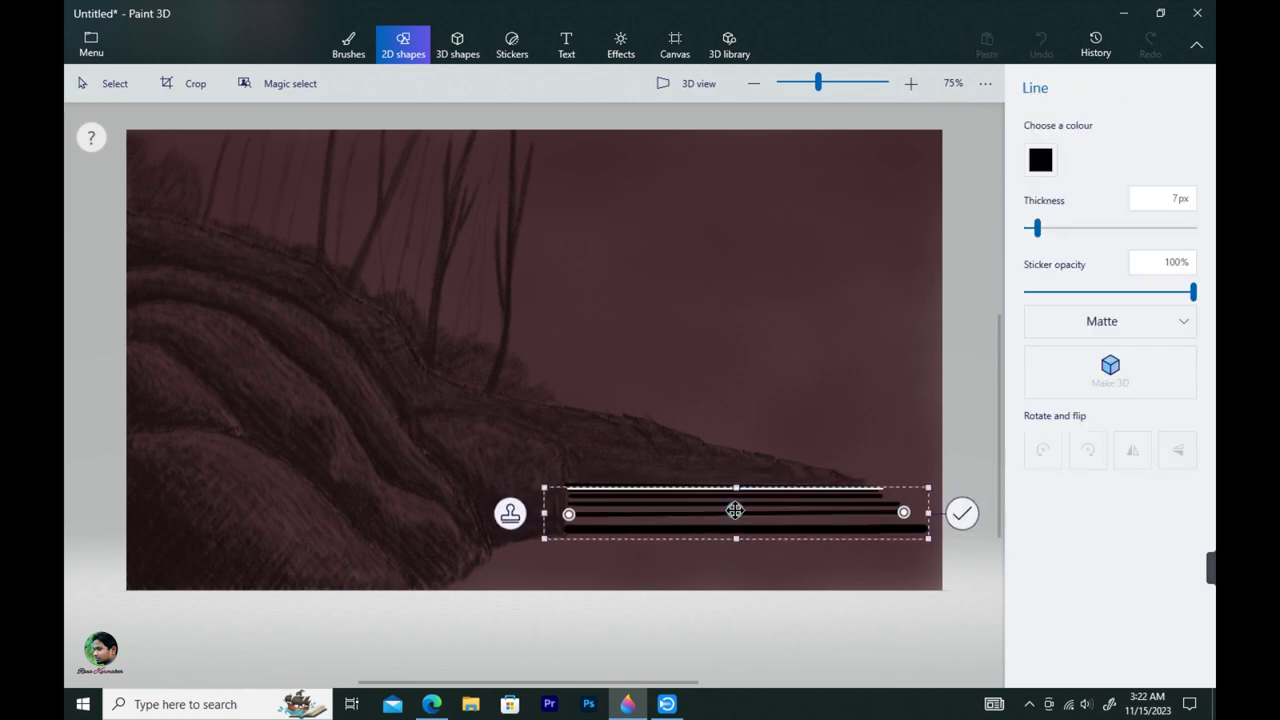
left_click(944, 451)
left_click(1040, 147)
mouse_move(569, 520)
left_mouse_down()
mouse_move(929, 523)
mouse_move(908, 519)
left_mouse_up()
left_click(896, 489)
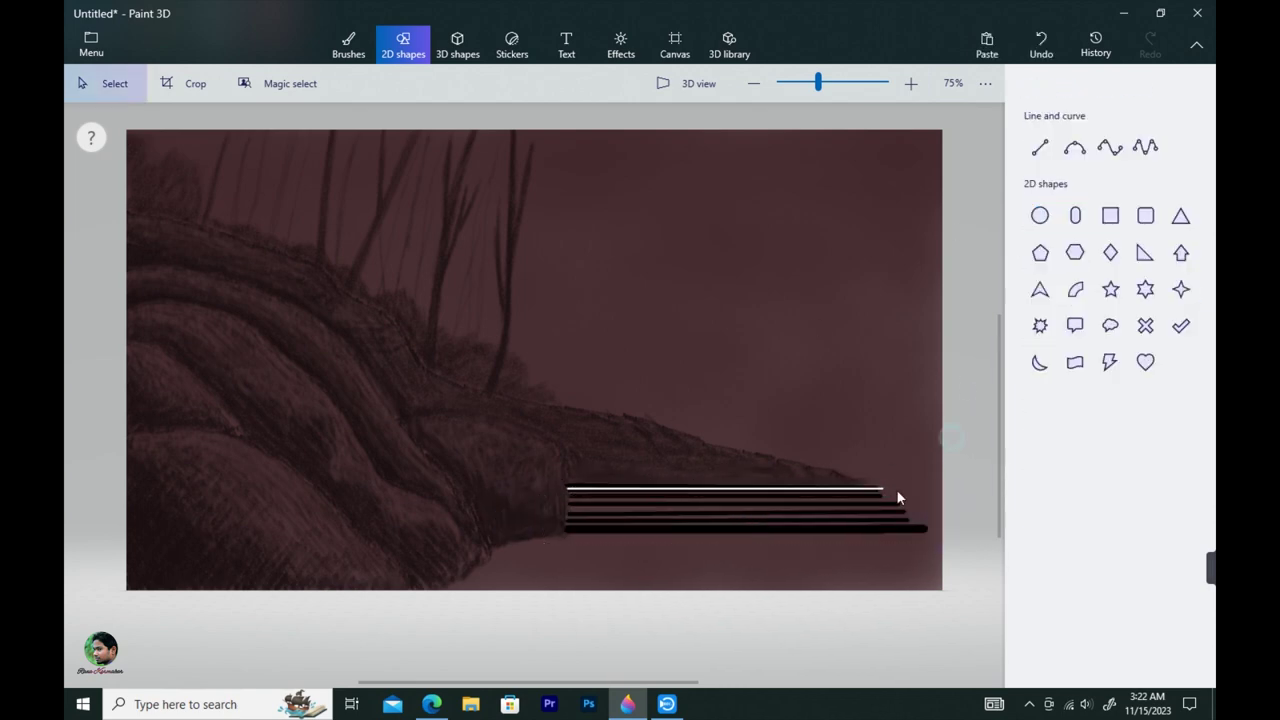
Switch the brush colour to white and try a 5 px pencil highlight between the upper lines
left_click(348, 43)
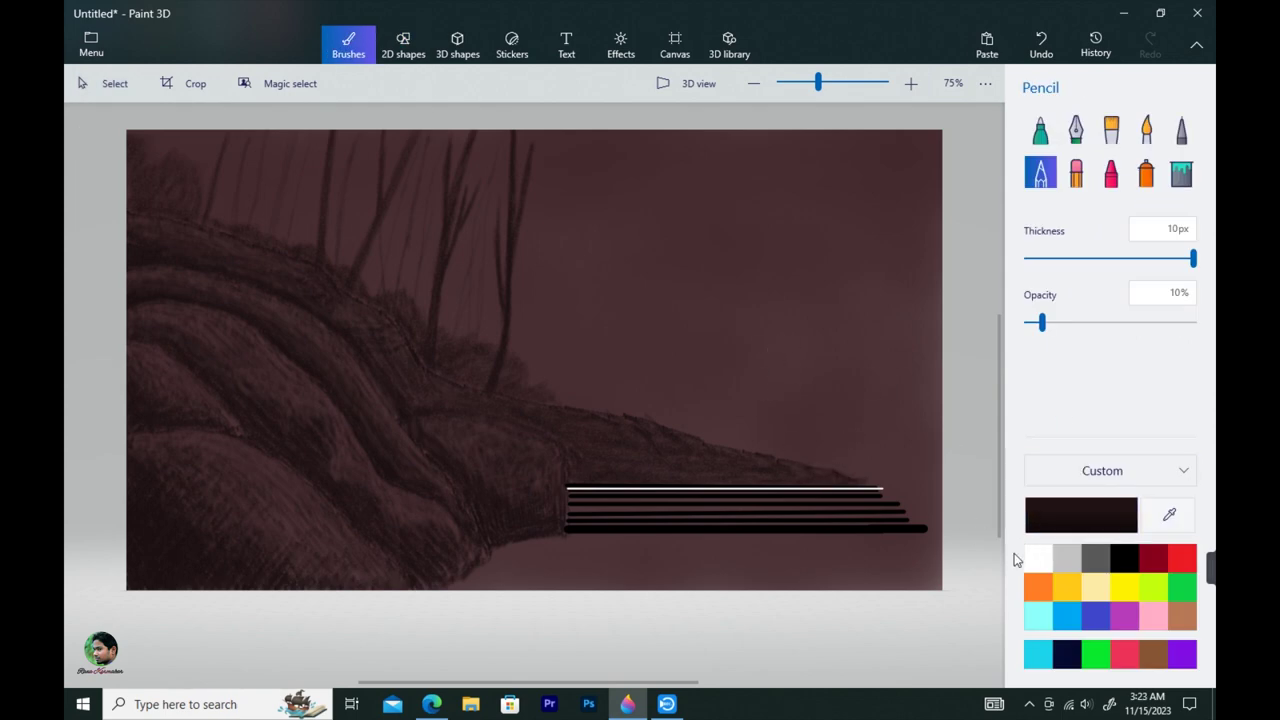
left_click(1036, 559)
key("[")
key("[")
key("[")
key("[")
left_click_drag(793, 499, 872, 497)
key("[")
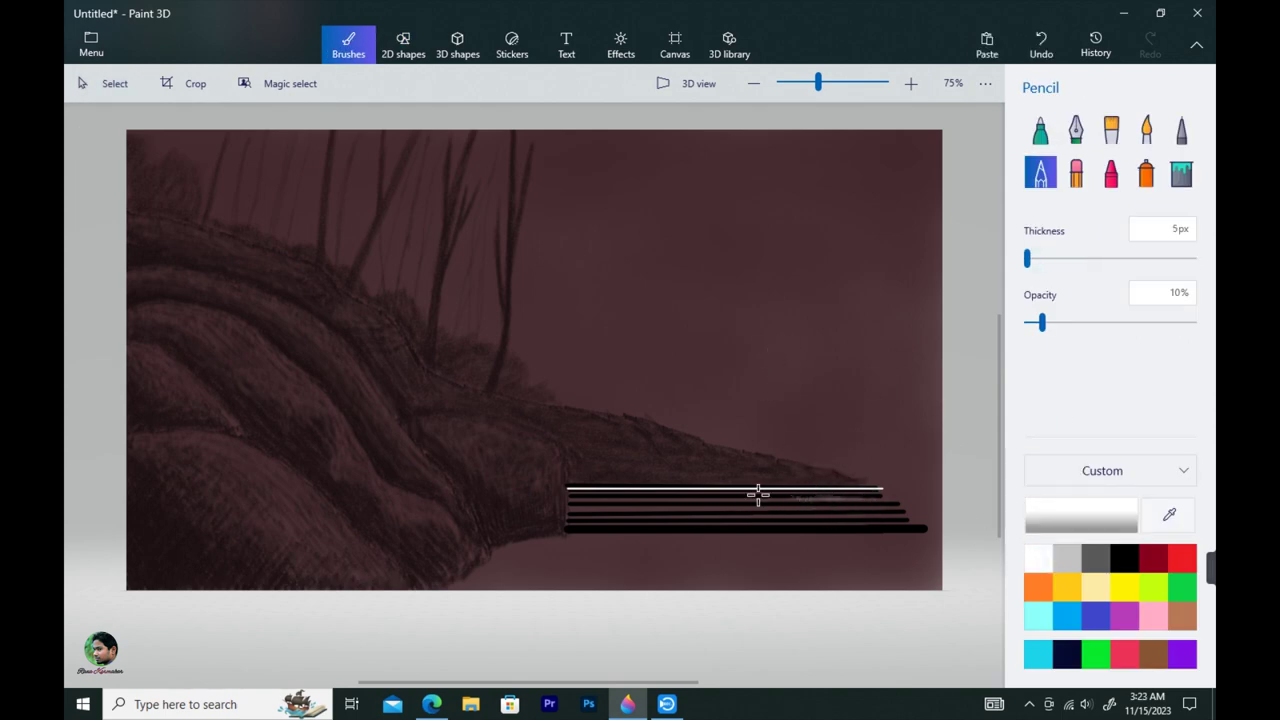
key("ctrl+z")
Add faint white highlights between the black lines with the 5 px marker at 11% opacity
left_click(1041, 131)
left_click(1044, 322)
left_click_drag(805, 499, 873, 499)
left_click_drag(612, 499, 690, 498)
mouse_move(837, 522)
left_mouse_down()
mouse_move(912, 524)
mouse_move(894, 508)
mouse_move(880, 515)
mouse_move(888, 498)
left_mouse_up()
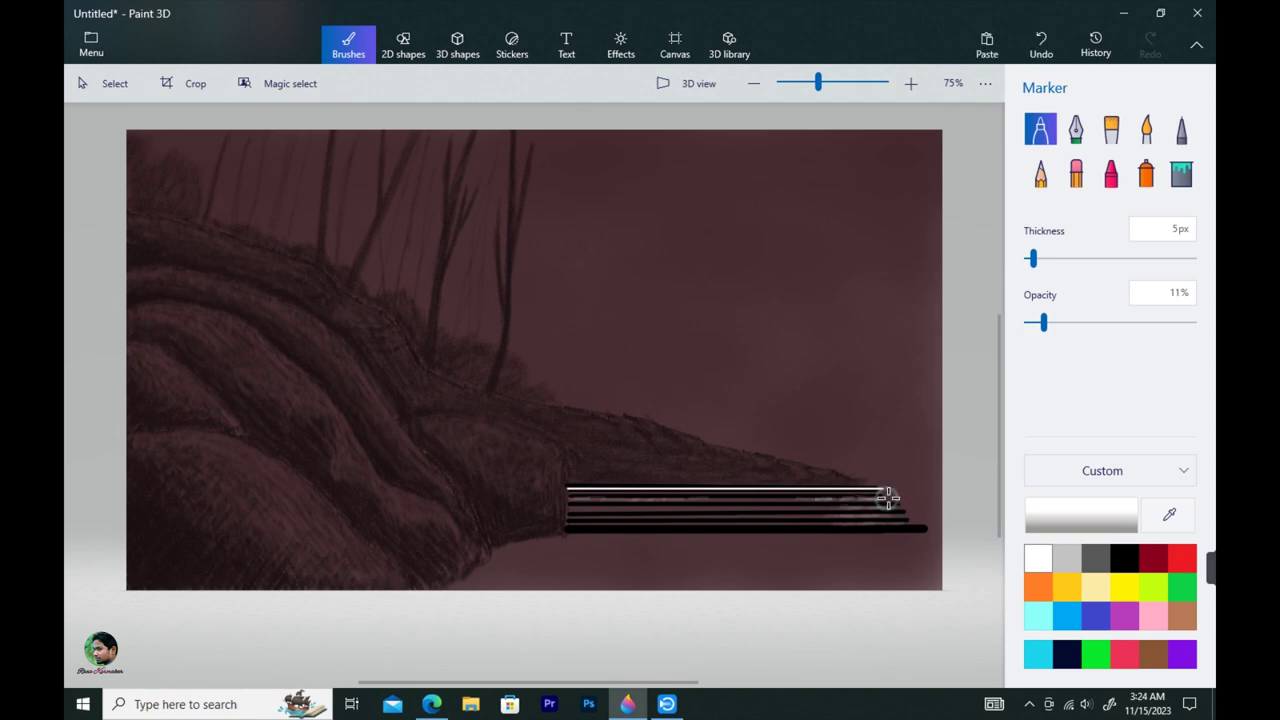
Darken the thin ridge's lower edge and its join with the rocks using an 8 px pencil in the slope's dark brown, raising opacity to 55%
left_click(1040, 174)
left_click(1169, 514)
left_click(423, 486)
left_click_drag(1032, 258, 1145, 260)
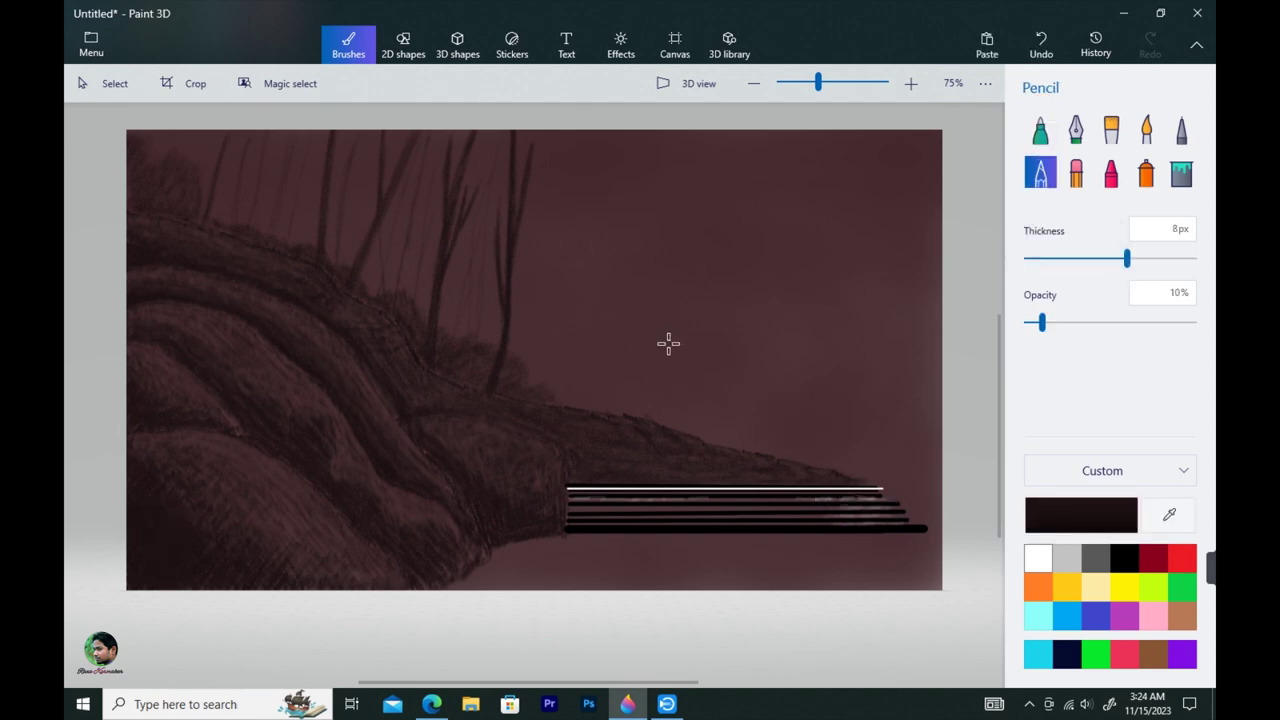
mouse_move(598, 482)
left_mouse_down()
mouse_move(626, 462)
mouse_move(635, 479)
mouse_move(841, 479)
left_mouse_up()
left_click(1117, 322)
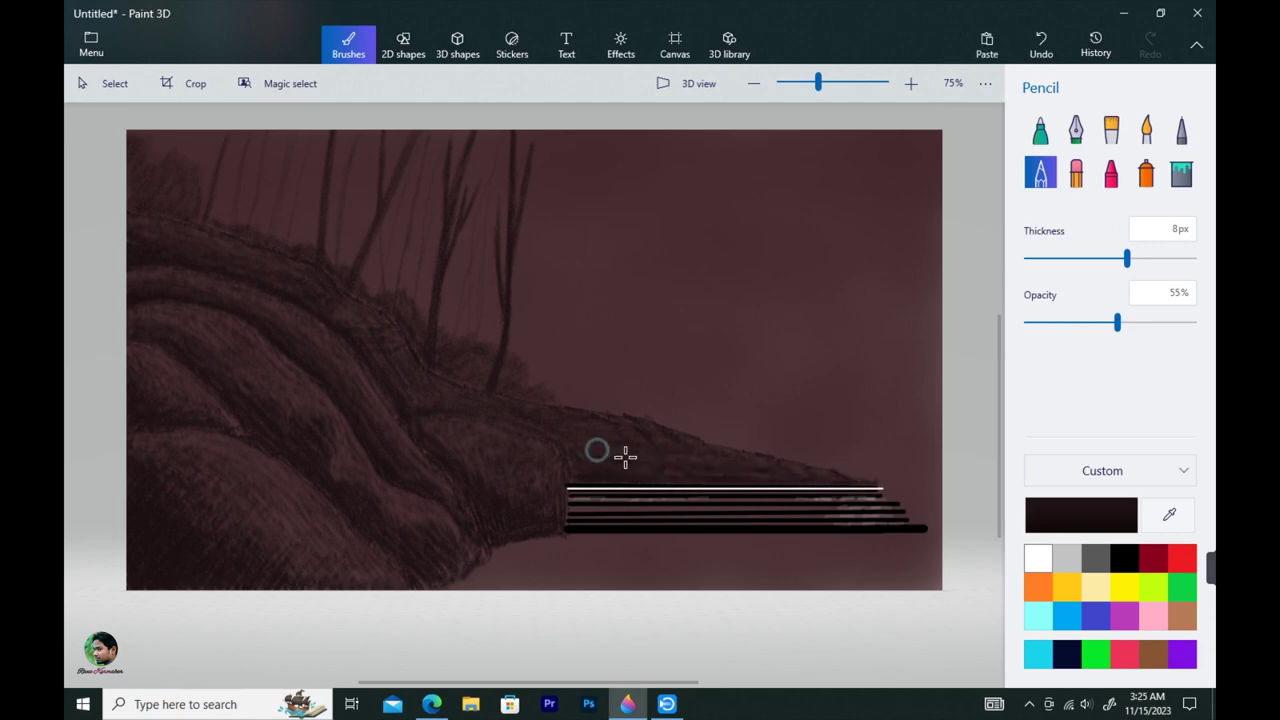
left_click_drag(623, 457, 600, 454)
mouse_move(469, 411)
left_mouse_down()
mouse_move(577, 481)
mouse_move(571, 451)
left_mouse_up()
left_click(1040, 322)
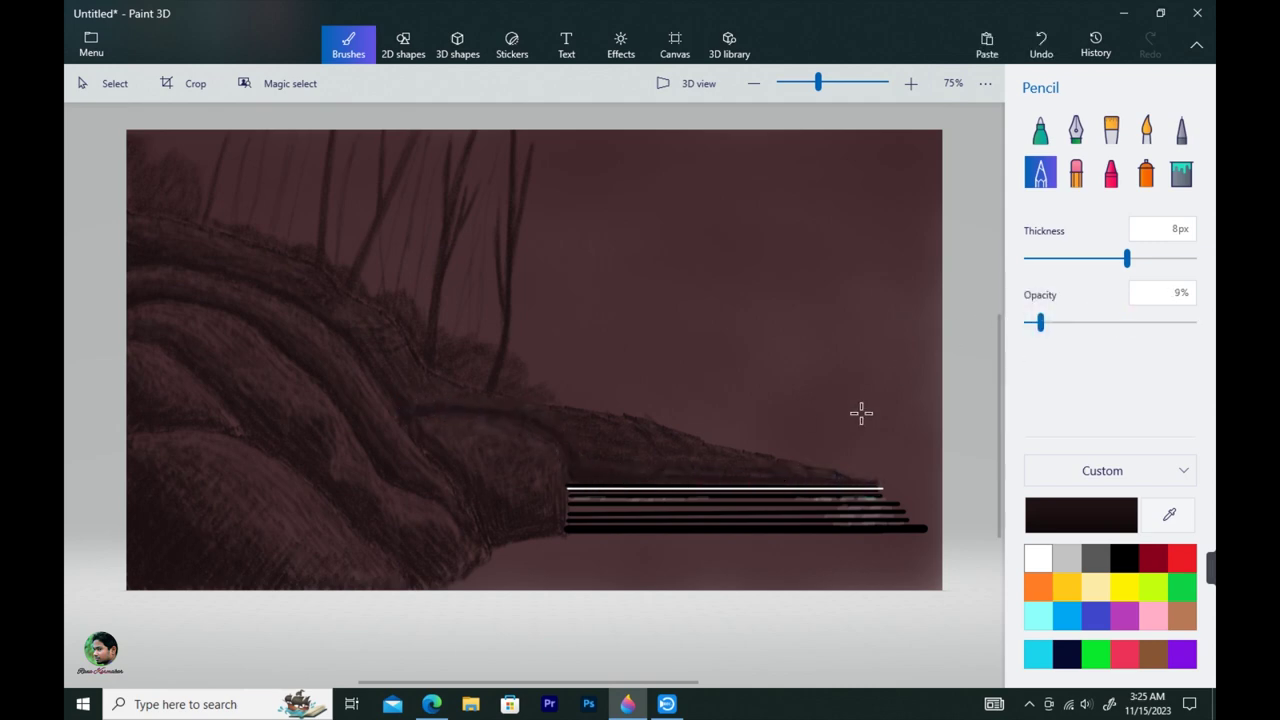
Draw a large circle in the open sky above the ridge with solid blue fill and a solid blue outline
left_click(403, 45)
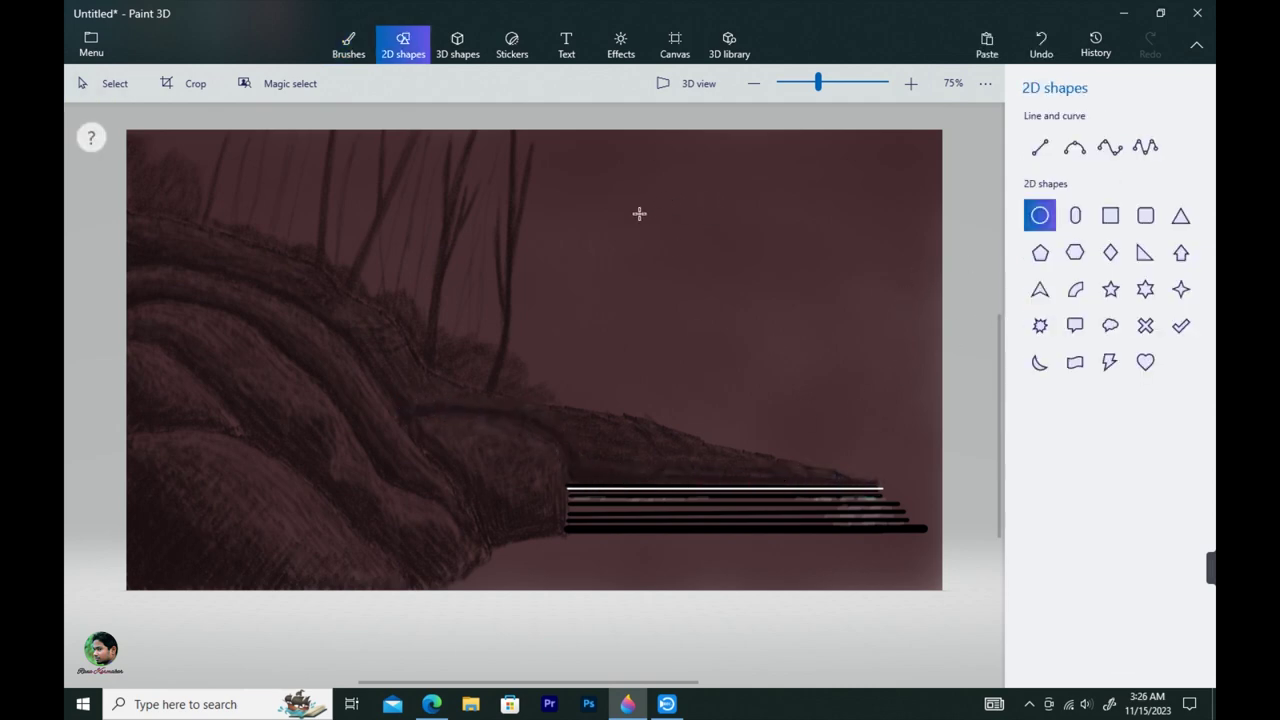
mouse_move(639, 213)
left_mouse_down()
mouse_move(800, 366)
mouse_move(829, 366)
left_mouse_up()
left_click_drag(794, 318, 753, 305)
left_click(1046, 168)
left_click(1000, 278)
left_click(1040, 235)
left_click(1001, 345)
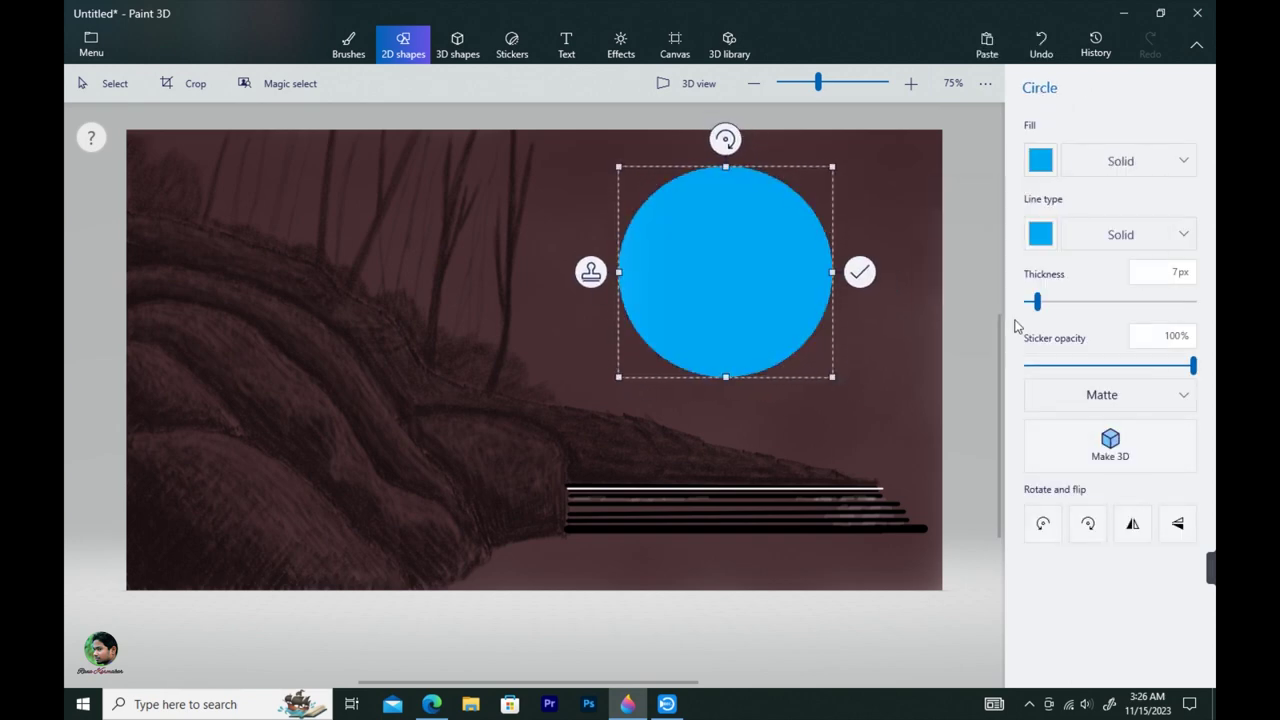
left_click(991, 200)
Shade the blue circle, mainly its lower part, with the sky's maroon using the 300 px spray can at 8% opacity
left_click(348, 45)
left_click(1169, 515)
left_click(835, 190)
left_click_drag(656, 190, 695, 184)
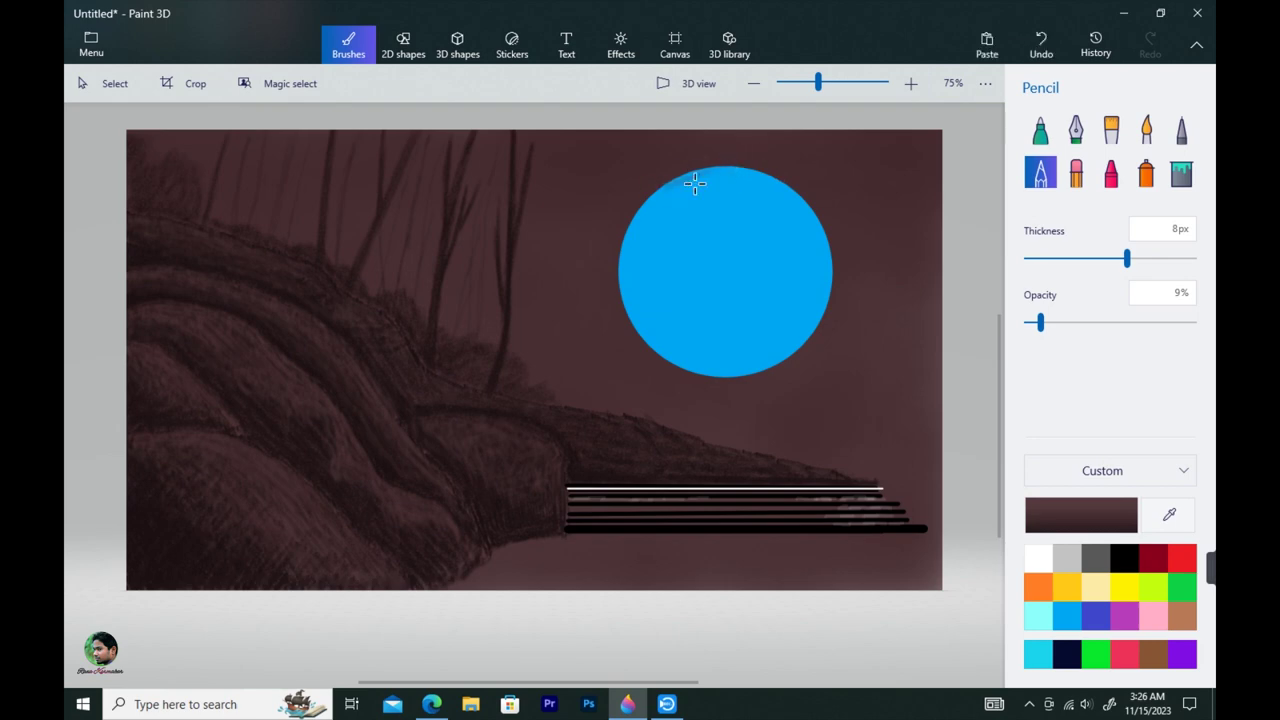
left_click_drag(1128, 259, 1193, 259)
left_click(1146, 174)
mouse_move(785, 345)
left_mouse_down()
mouse_move(764, 338)
mouse_move(728, 374)
mouse_move(714, 266)
mouse_move(766, 254)
mouse_move(760, 224)
left_mouse_up()
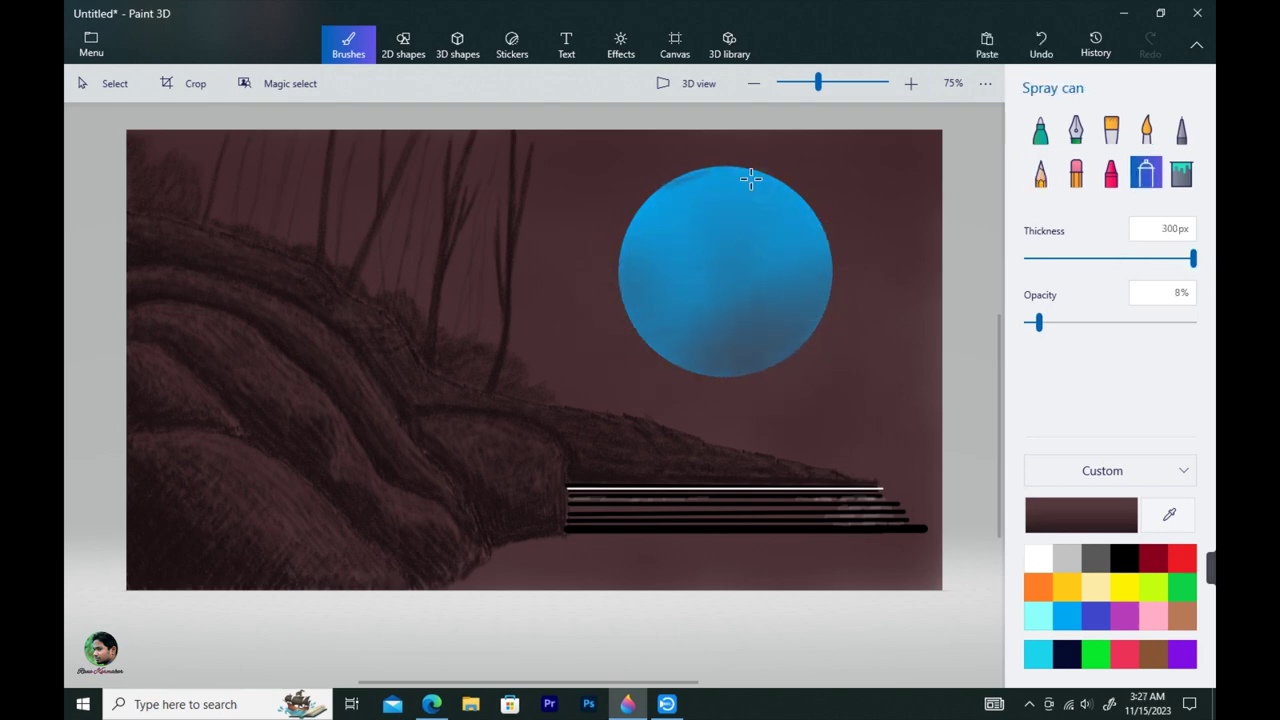
mouse_move(751, 179)
left_mouse_down()
mouse_move(791, 194)
mouse_move(723, 280)
mouse_move(809, 306)
mouse_move(763, 286)
mouse_move(686, 361)
left_mouse_up()
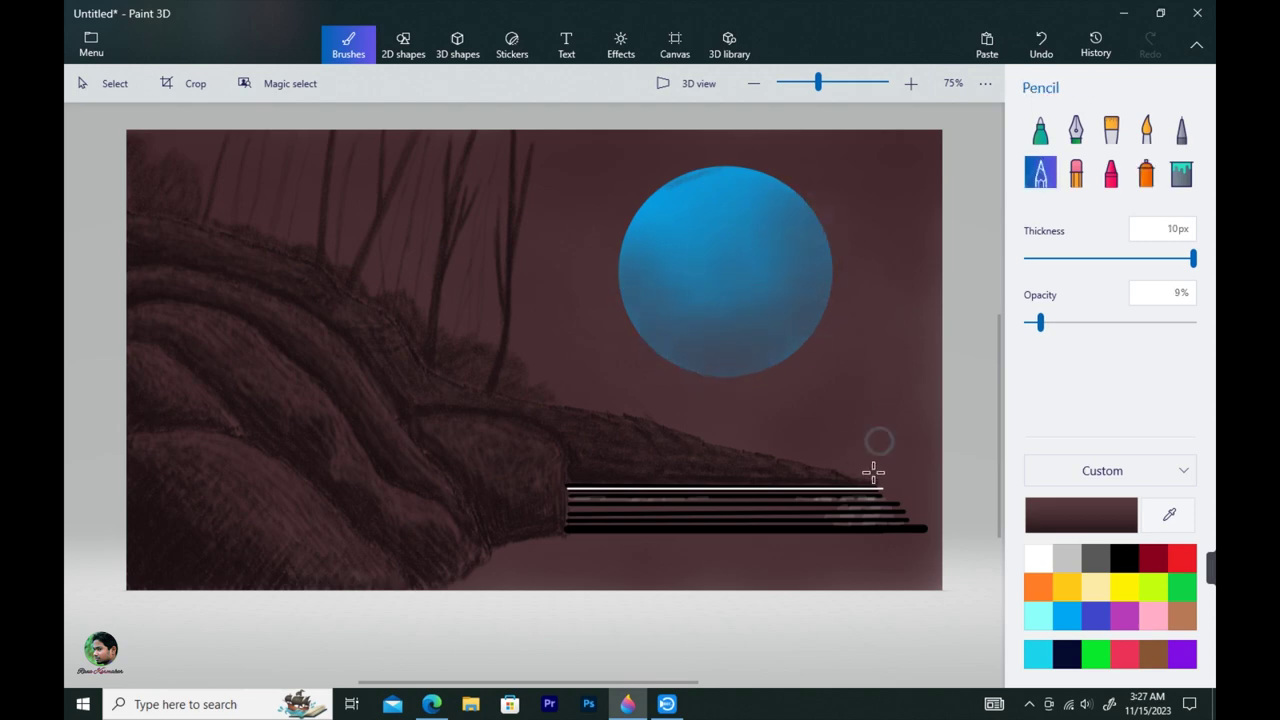
Draw a thin dark trunk rising from the ridge tip beside the circle with the 10 px pencil at 17% opacity
left_click_drag(1040, 322, 1054, 322)
left_click(1169, 514)
left_click(872, 466)
left_click_drag(872, 466, 897, 280)
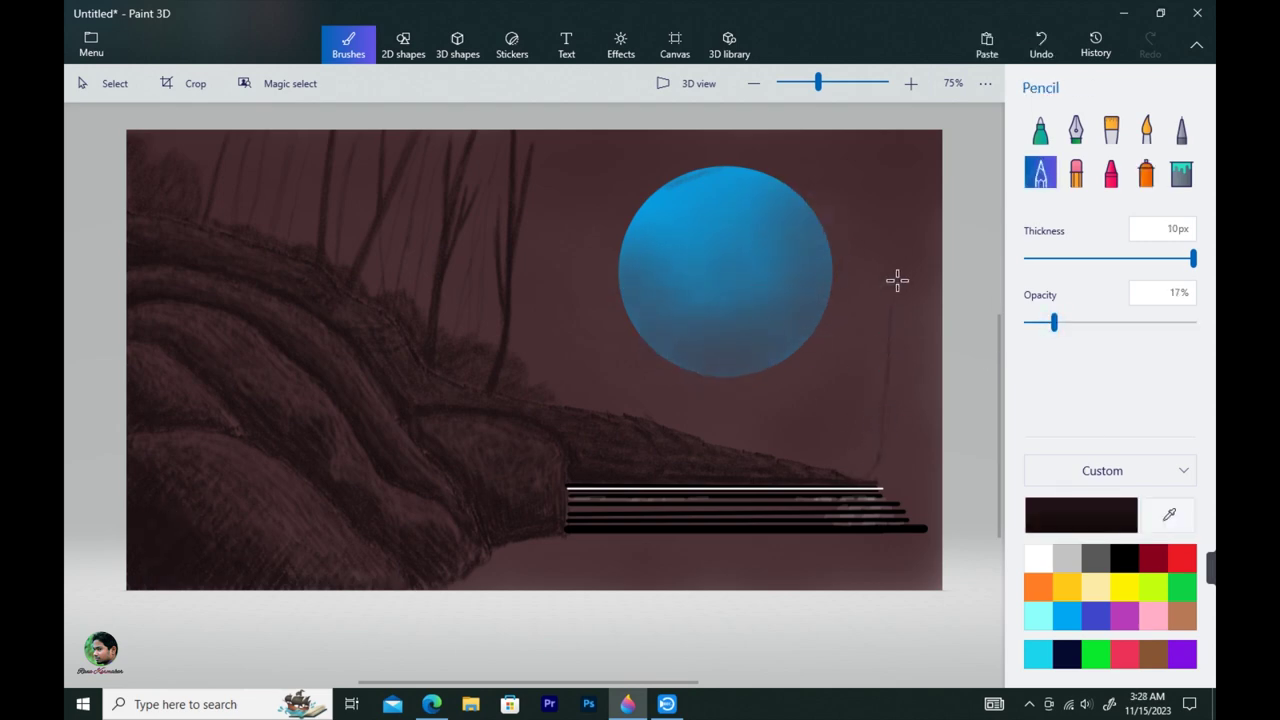
left_click_drag(884, 445, 900, 294)
Extend the new trunk upward at 8% opacity and draw a fainter trunk between it and the circle
left_click_drag(1054, 322, 1039, 322)
mouse_move(902, 286)
left_mouse_down()
mouse_move(905, 203)
mouse_move(900, 261)
left_mouse_up()
mouse_move(840, 472)
left_mouse_down()
mouse_move(870, 201)
mouse_move(860, 356)
left_mouse_up()
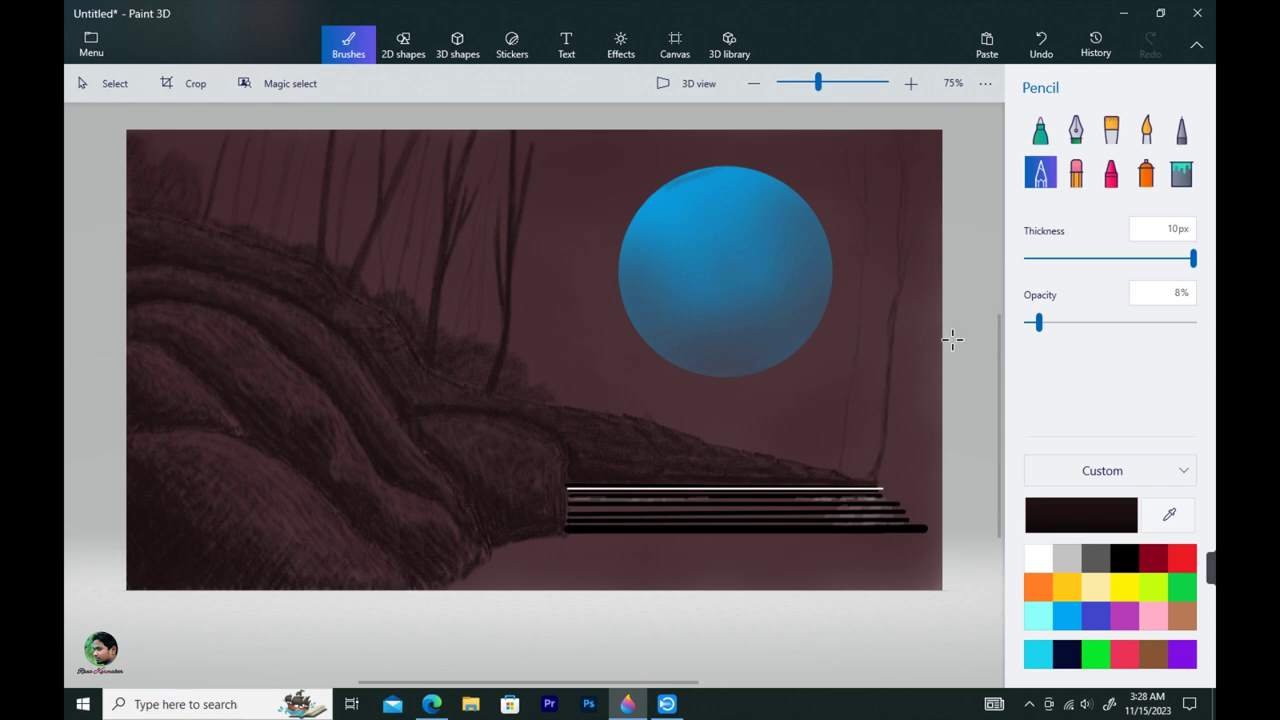
mouse_move(841, 456)
left_mouse_down()
mouse_move(861, 361)
mouse_move(868, 138)
left_mouse_up()
Draw darker, slanted trunks along the canvas's right edge with the pencil at 21% opacity
left_click_drag(1039, 323, 1061, 323)
mouse_move(900, 488)
left_mouse_down()
mouse_move(940, 230)
mouse_move(899, 484)
mouse_move(931, 244)
left_mouse_up()
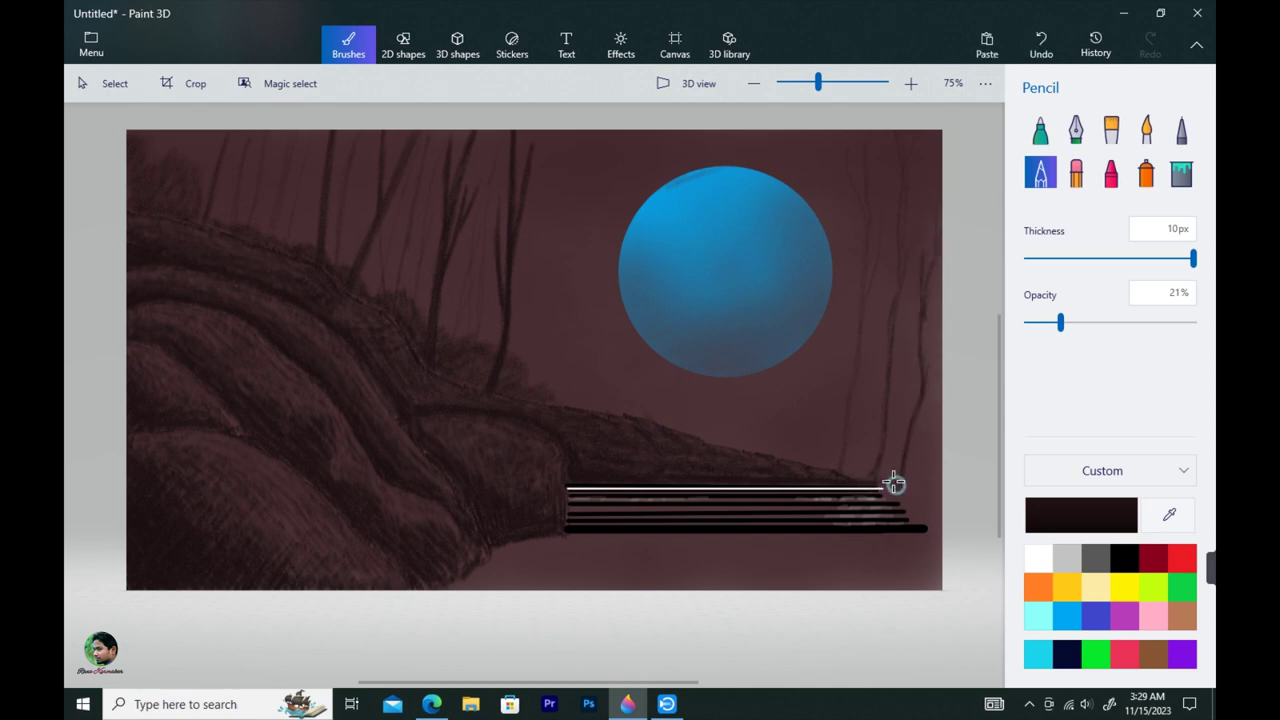
mouse_move(922, 491)
left_mouse_down()
mouse_move(933, 404)
mouse_move(907, 465)
mouse_move(929, 403)
mouse_move(934, 270)
mouse_move(907, 471)
mouse_move(970, 306)
mouse_move(932, 271)
mouse_move(940, 211)
mouse_move(927, 477)
left_mouse_up()
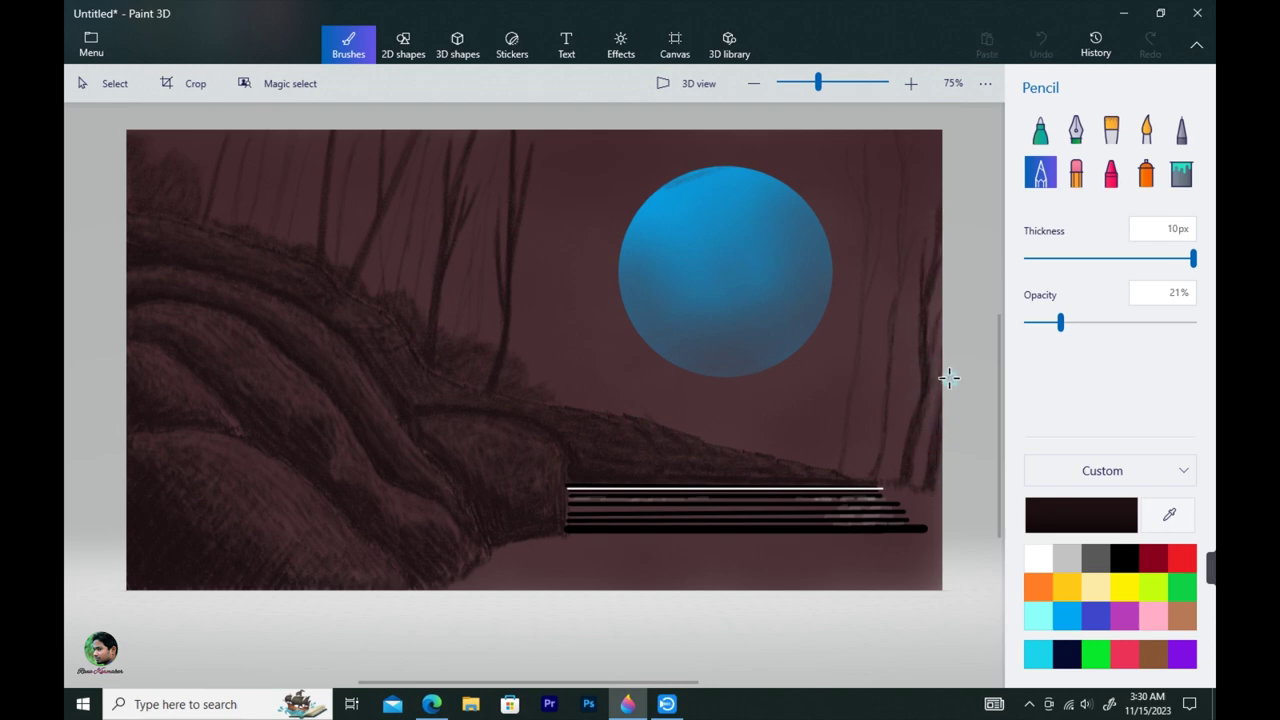
left_click_drag(949, 377, 909, 461)
Add faint trunks near the circle at 7% opacity and shade the ground around the right ends of the lines at 16%
left_click_drag(1060, 322, 1037, 322)
mouse_move(824, 464)
left_mouse_down()
mouse_move(839, 325)
mouse_move(816, 465)
mouse_move(841, 369)
left_mouse_up()
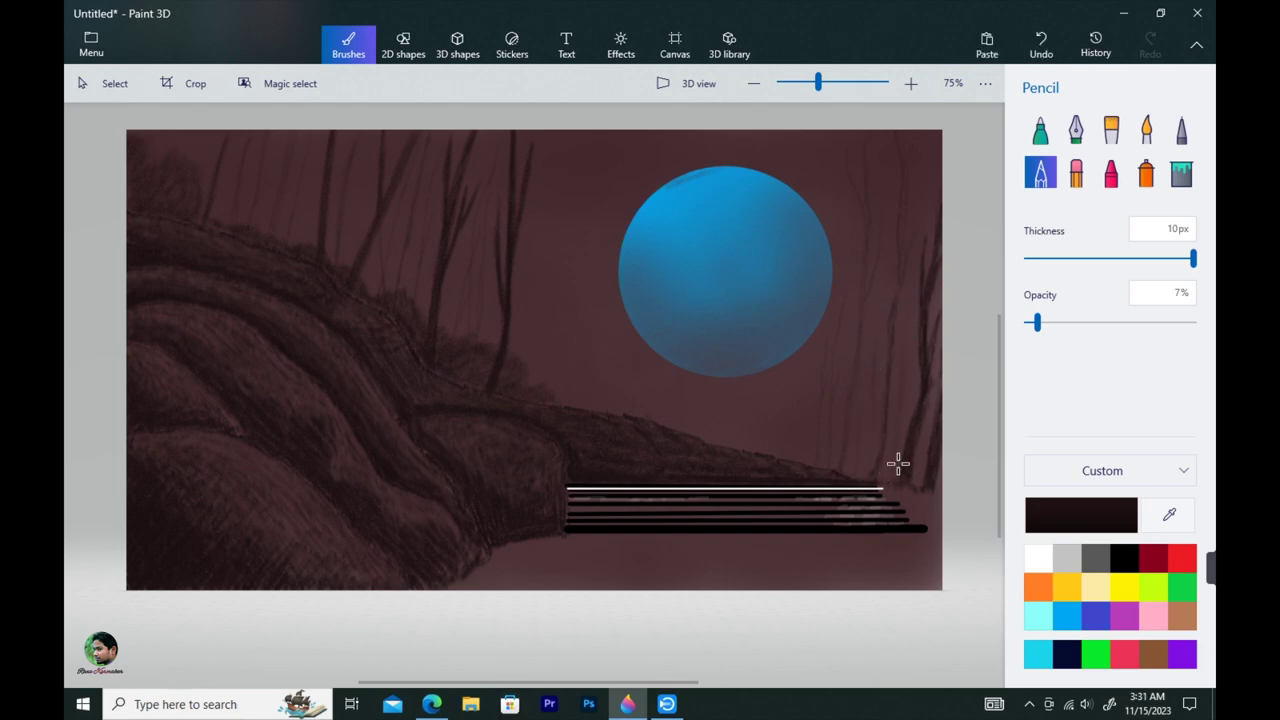
mouse_move(902, 492)
left_mouse_down()
mouse_move(937, 494)
mouse_move(917, 516)
mouse_move(936, 535)
mouse_move(889, 496)
mouse_move(926, 497)
left_mouse_up()
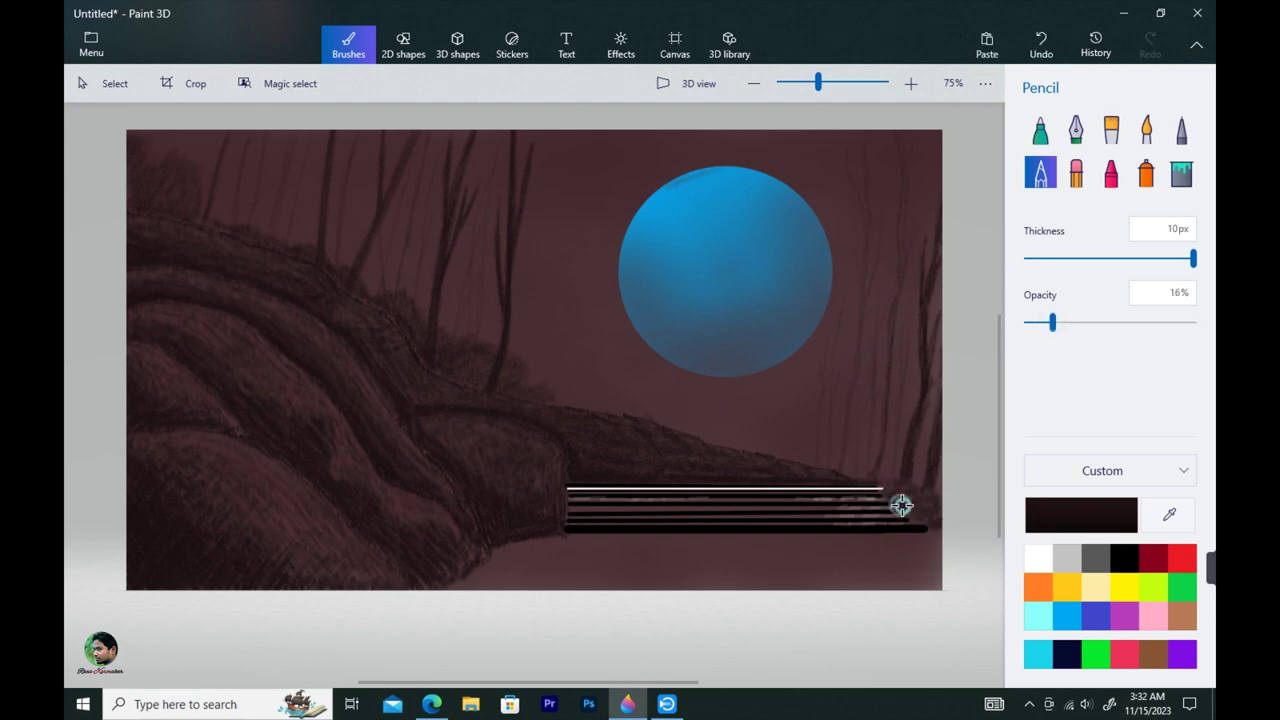
left_click_drag(896, 542, 943, 549)
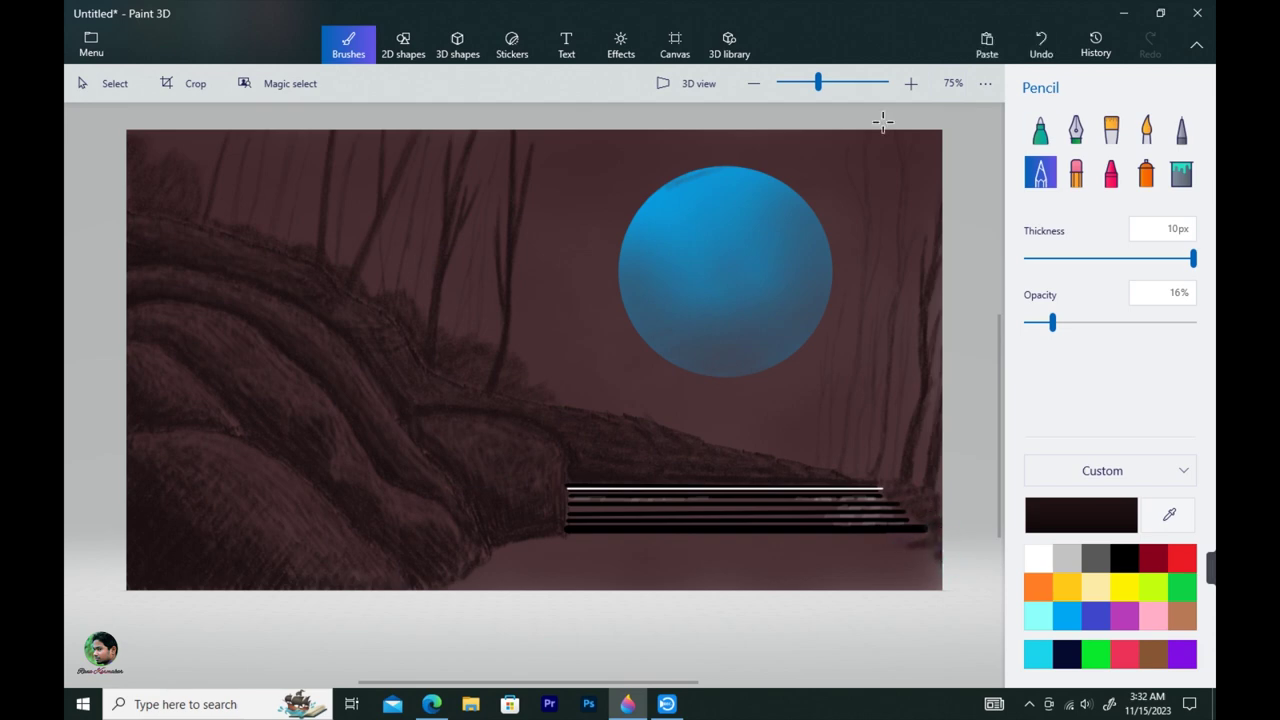
Draw a thick black horizontal line below the others, from the foot of the rocks to the canvas's right edge
left_click(403, 45)
left_click_drag(480, 571, 958, 571)
left_click_drag(752, 571, 752, 556)
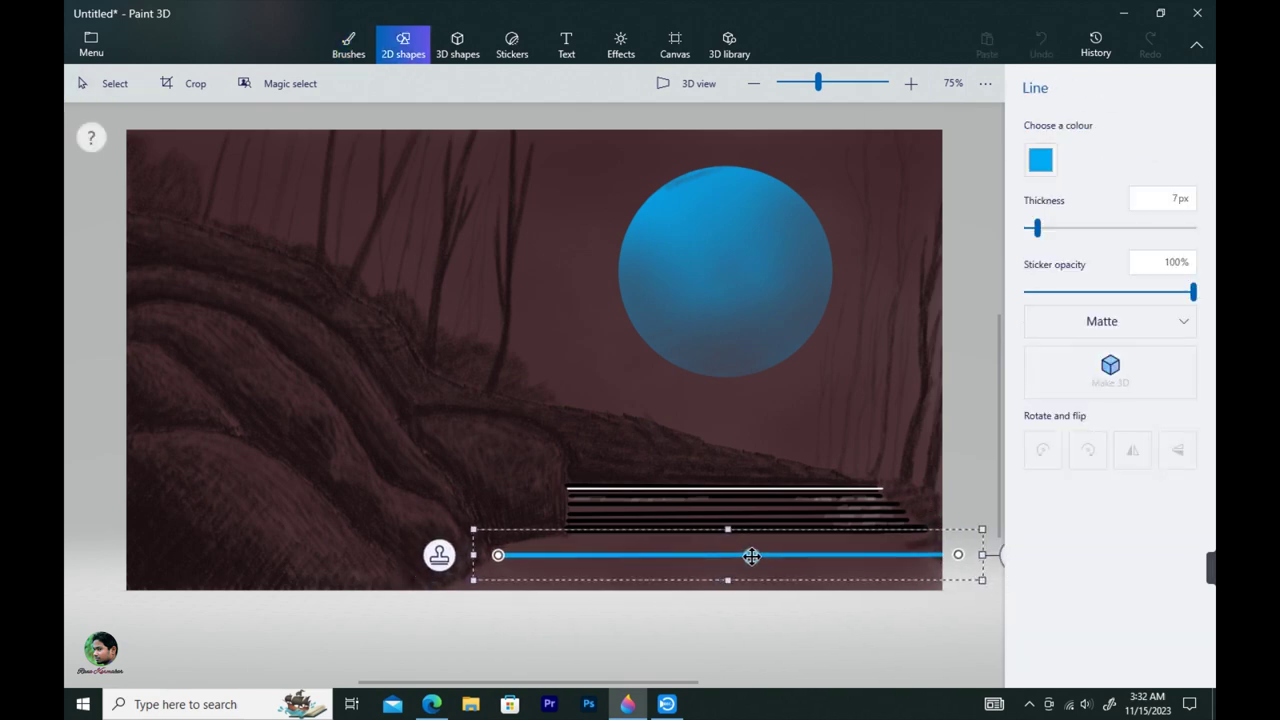
left_click(1042, 165)
left_click(1058, 216)
left_click(1061, 230)
left_click(903, 425)
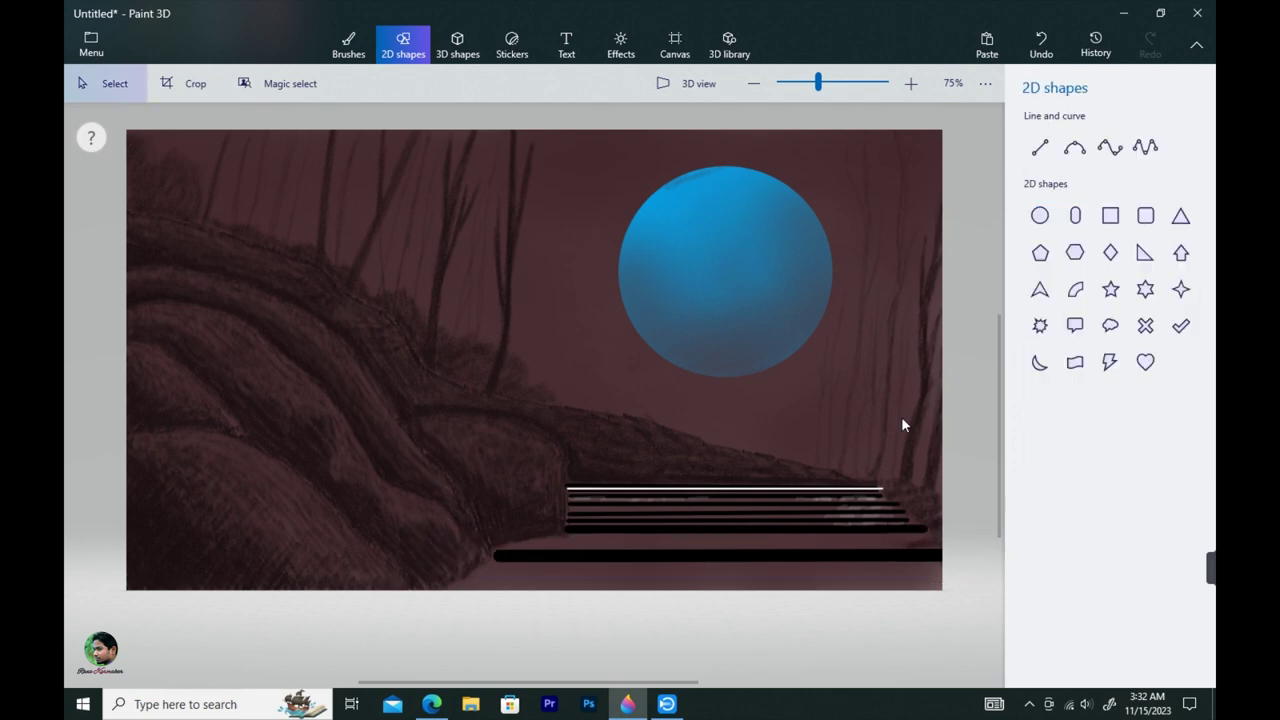
Shade the strips above and below the bottom black line with the pencil at 16% opacity in dark and lighter brown tones
left_click(350, 45)
mouse_move(563, 543)
left_mouse_down()
mouse_move(666, 543)
mouse_move(536, 544)
left_mouse_up()
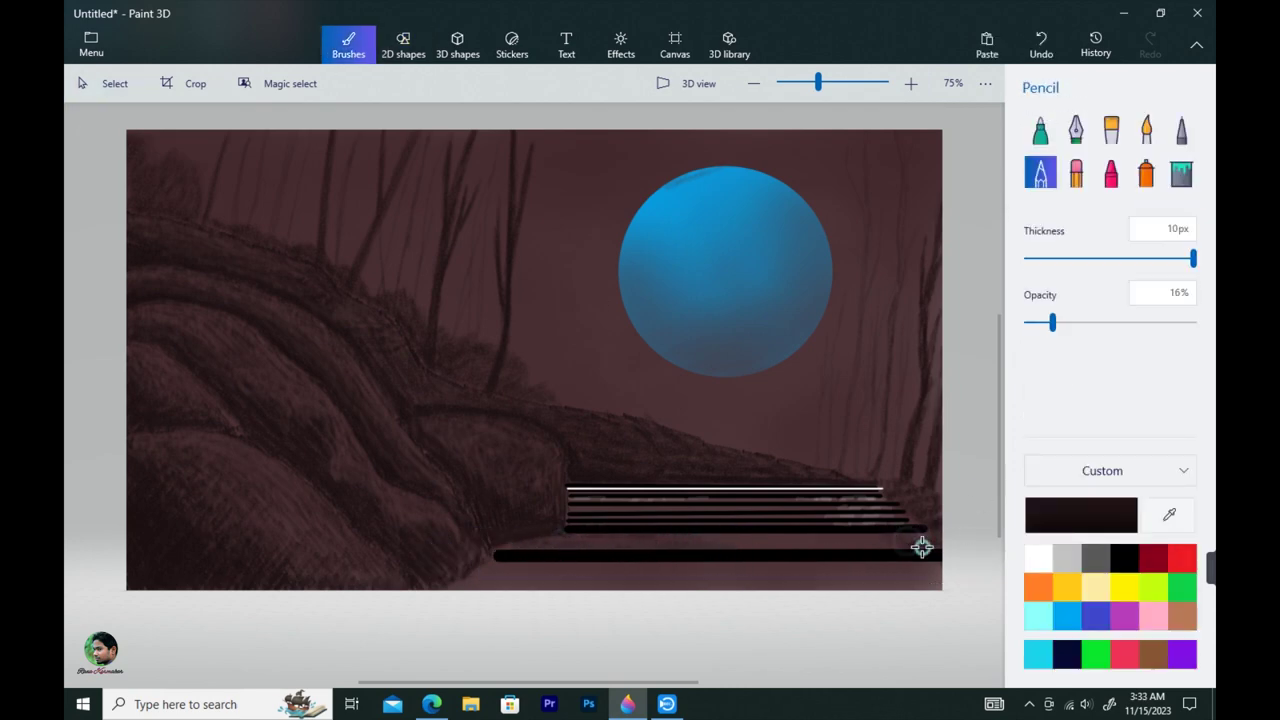
left_click(1085, 520)
left_click(590, 517)
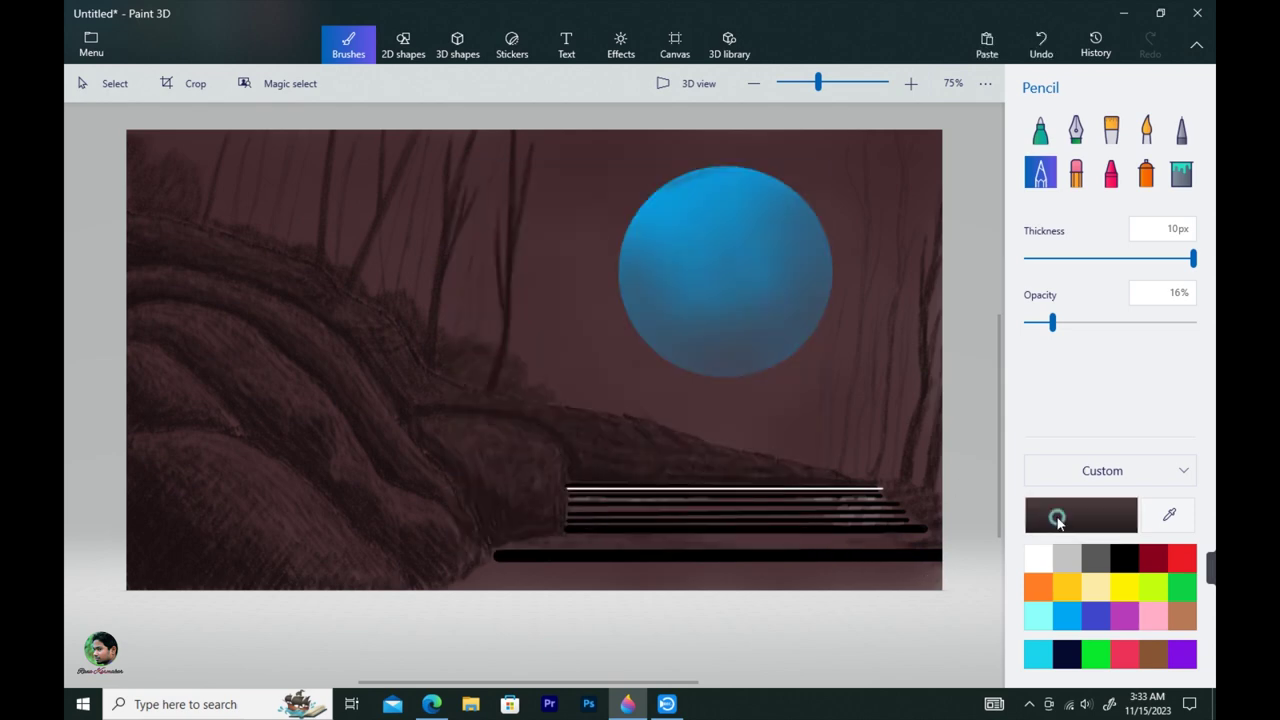
mouse_move(843, 540)
left_mouse_down()
mouse_move(863, 537)
mouse_move(748, 543)
mouse_move(876, 543)
left_mouse_up()
left_click_drag(697, 582, 796, 573)
left_click_drag(874, 571, 808, 576)
Strengthen the reddish-brown shading beneath the bottom black line at 42% opacity
left_click_drag(1052, 322, 1095, 322)
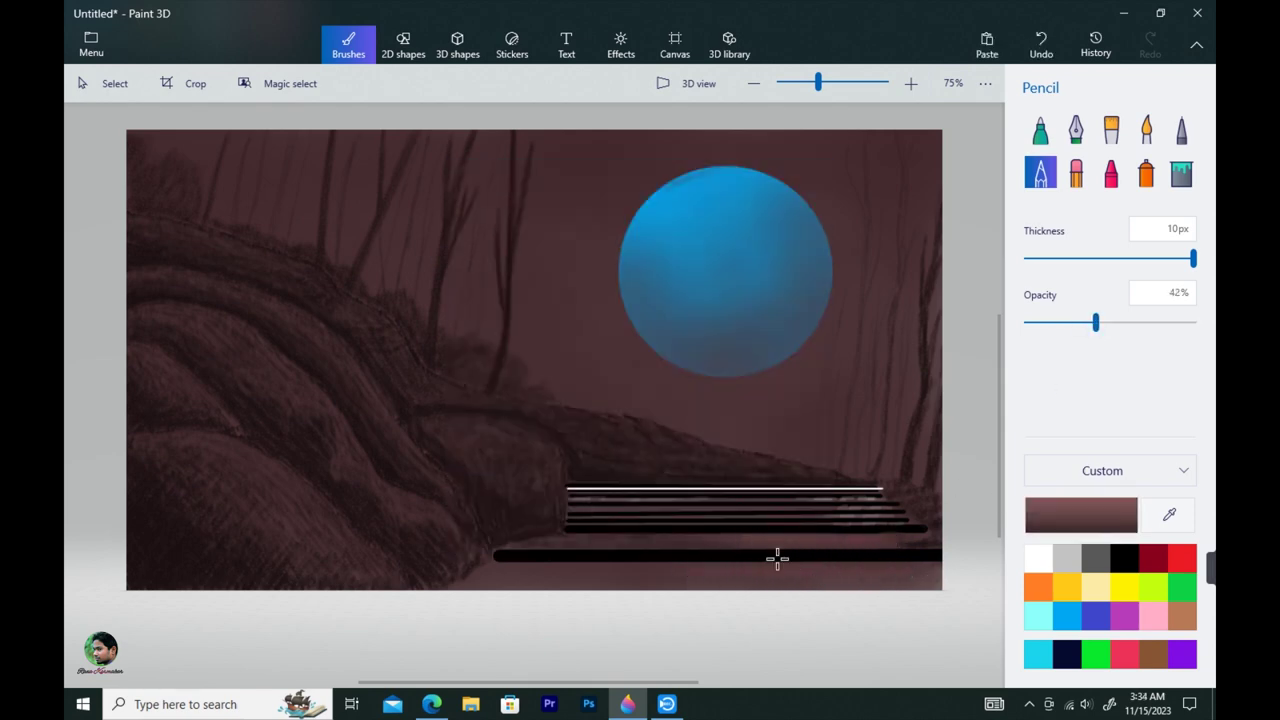
left_click_drag(728, 570, 885, 572)
left_click_drag(790, 568, 794, 584)
Pick a dark tone from the trees and add faint trunks near the circle, starting at 5% opacity, reinforcing the trunk at the ridge tip
left_click(1169, 515)
left_click(922, 352)
left_click_drag(1095, 322, 1033, 322)
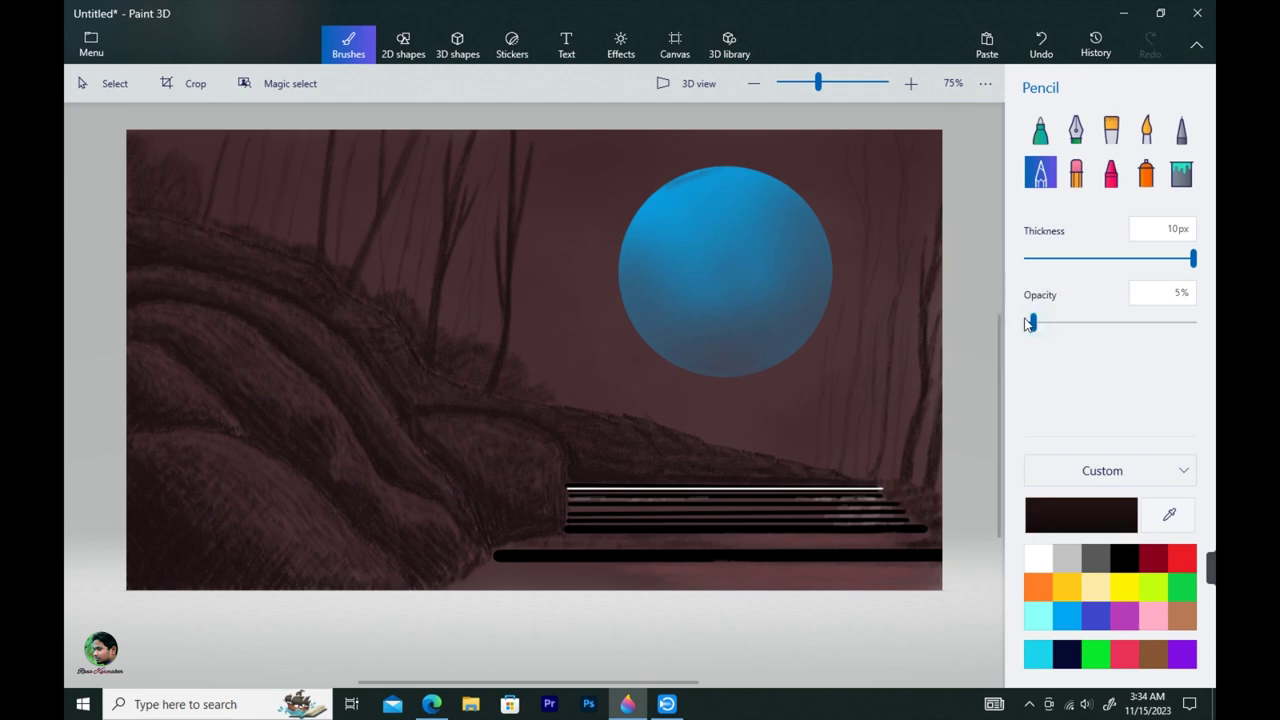
left_click_drag(814, 460, 824, 420)
left_click(1040, 326)
left_click_drag(876, 464, 899, 240)
left_click_drag(906, 482, 910, 480)
Darken the trunks and add fine branches between the circle and the canvas's right edge at 15% opacity
left_click(1050, 322)
mouse_move(938, 216)
left_mouse_down()
mouse_move(937, 162)
mouse_move(942, 356)
mouse_move(876, 474)
left_mouse_up()
left_click_drag(898, 202, 912, 182)
mouse_move(856, 382)
left_mouse_down()
mouse_move(868, 147)
mouse_move(884, 206)
left_mouse_up()
left_click_drag(854, 442, 855, 435)
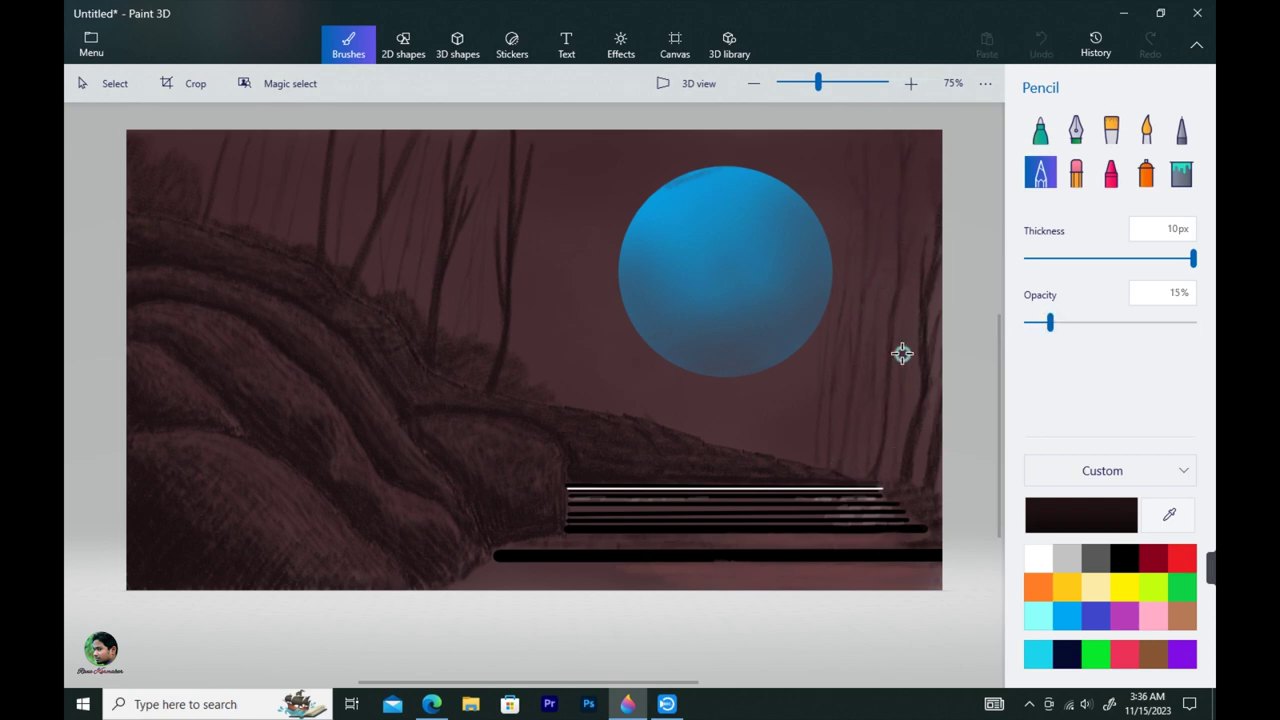
Add thin dark trunks between the blue circle and the canvas's right edge with the pencil at 15% opacity
left_click_drag(902, 353, 912, 325)
left_click_drag(815, 464, 844, 180)
left_click_drag(822, 370, 852, 161)
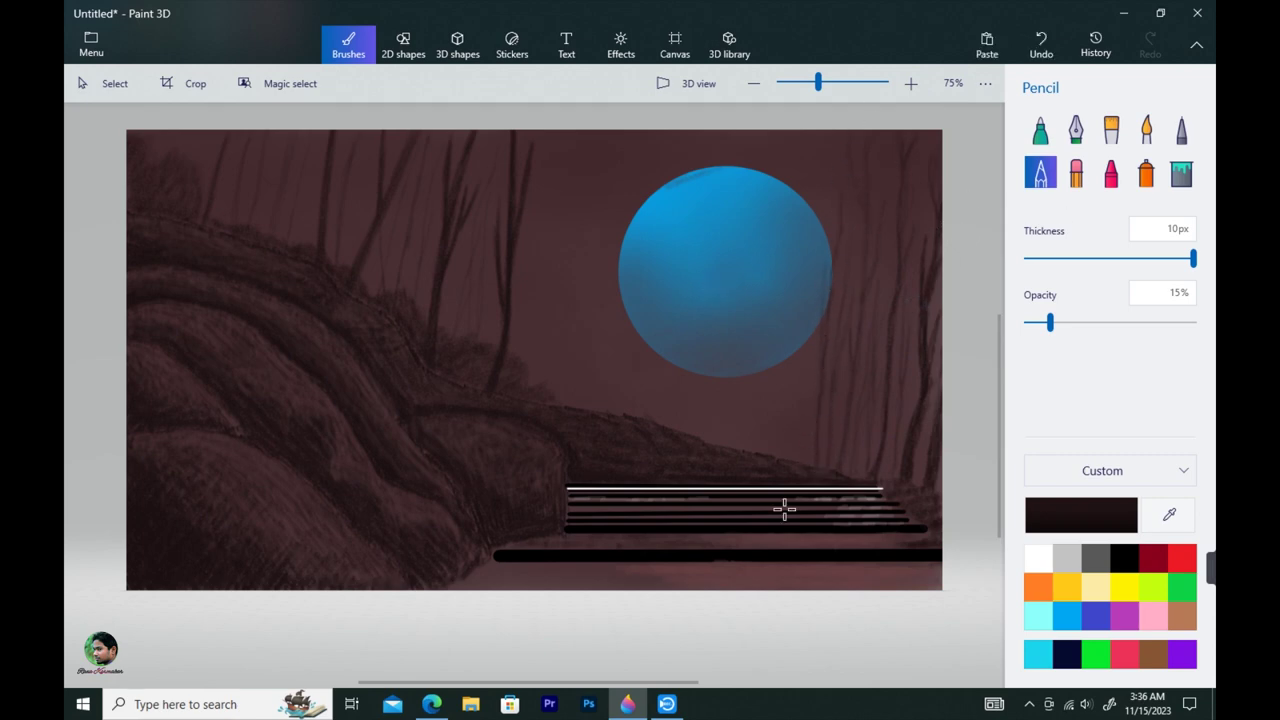
Paint short dark grass blades along the lower ridge from its tip up to the middle trees at 25% opacity
mouse_move(772, 453)
left_mouse_down()
mouse_move(867, 473)
mouse_move(771, 444)
left_mouse_up()
left_click(1066, 322)
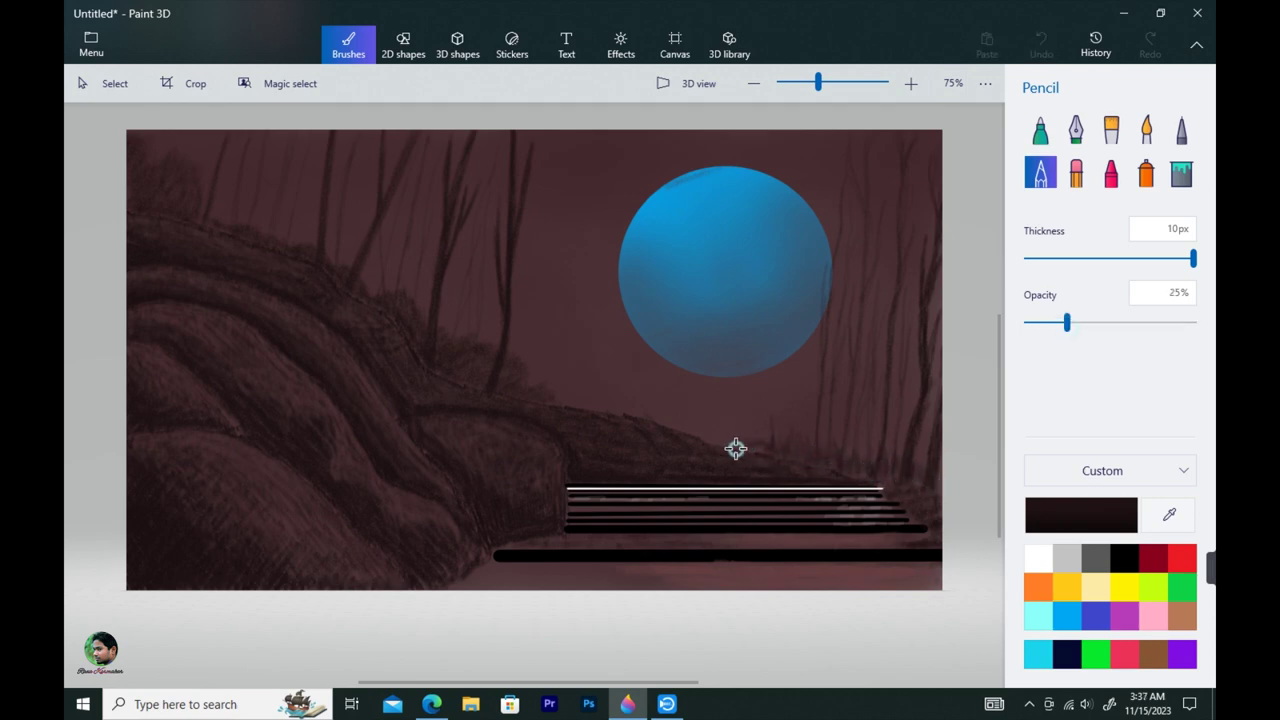
mouse_move(857, 457)
left_mouse_down()
mouse_move(891, 467)
mouse_move(705, 439)
left_mouse_up()
left_click_drag(852, 443, 702, 441)
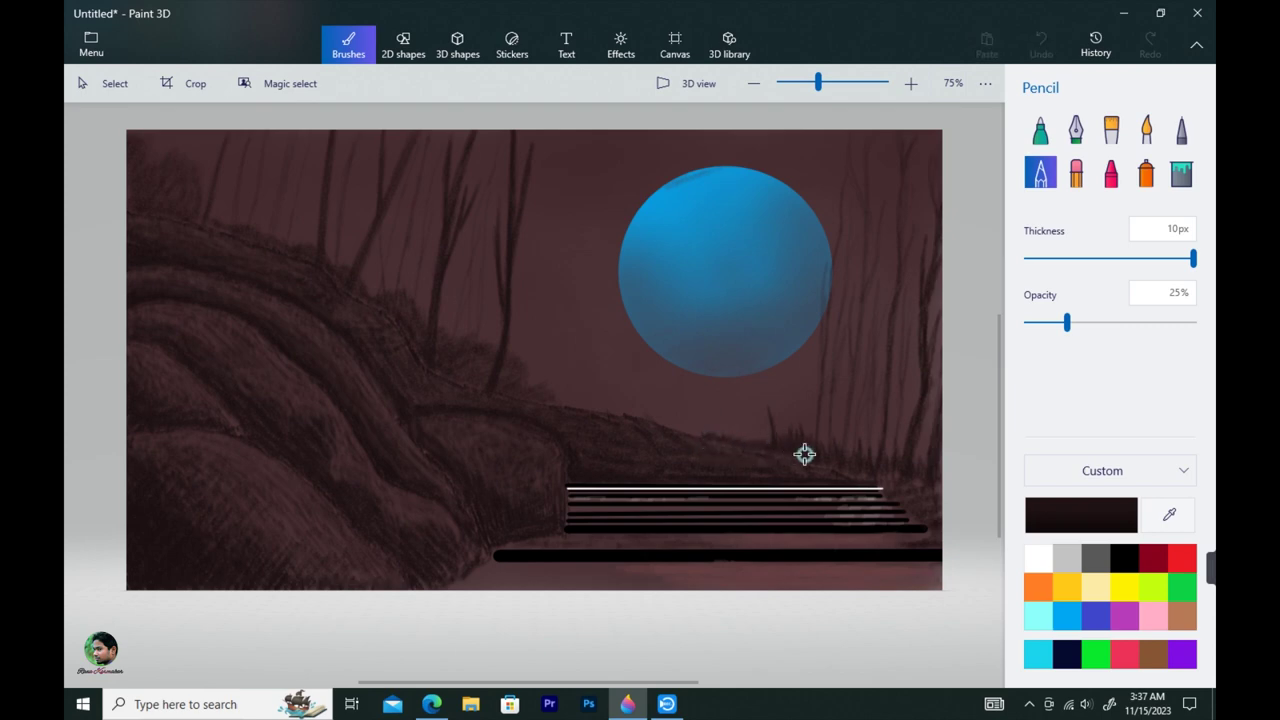
left_click_drag(805, 455, 862, 470)
mouse_move(551, 370)
left_mouse_down()
mouse_move(527, 389)
mouse_move(616, 403)
left_mouse_up()
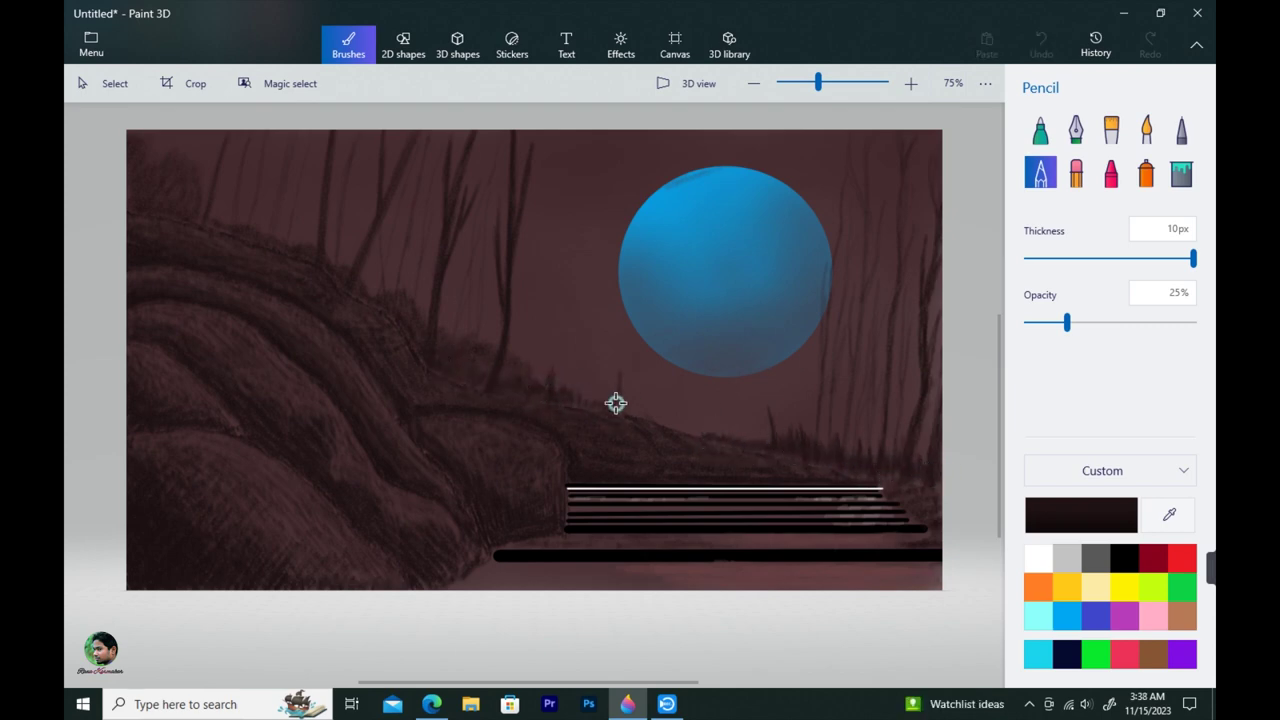
Paint dark grass tufts along the canvas's bottom edge below the thick black line, raising the pencil opacity to 55%
left_click_drag(457, 580, 505, 594)
left_click(1117, 322)
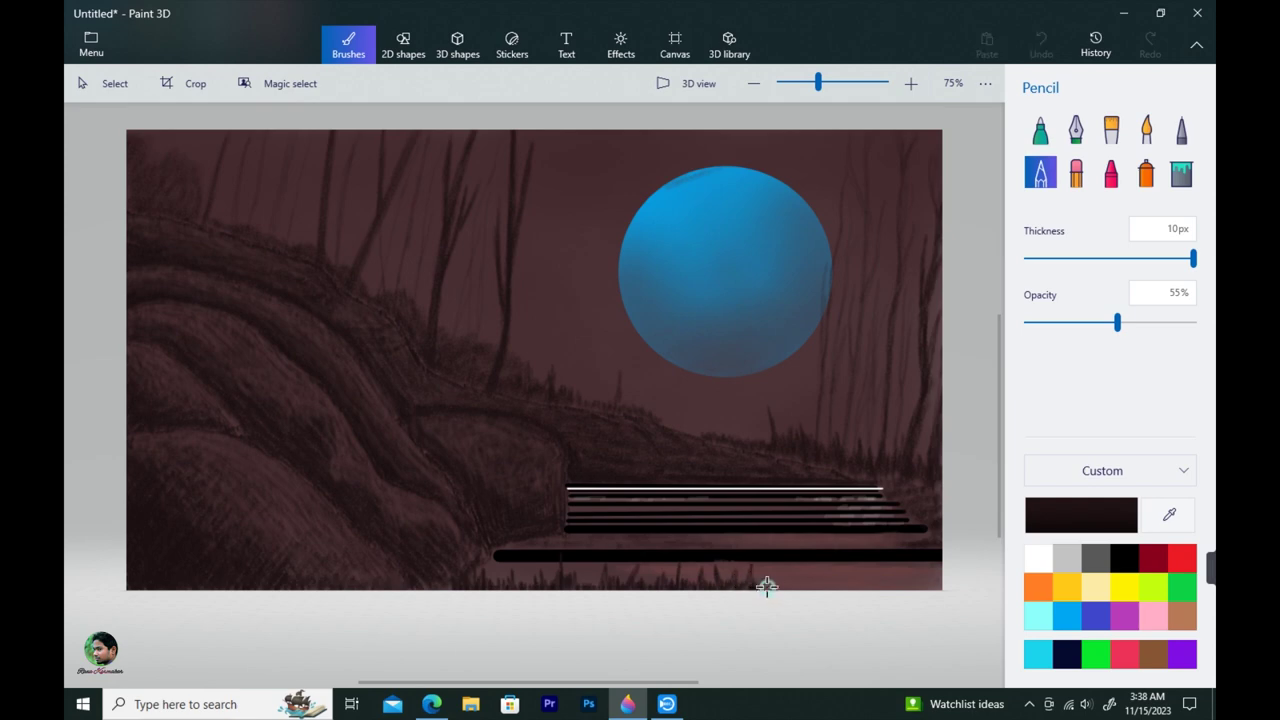
left_click_drag(780, 581, 843, 586)
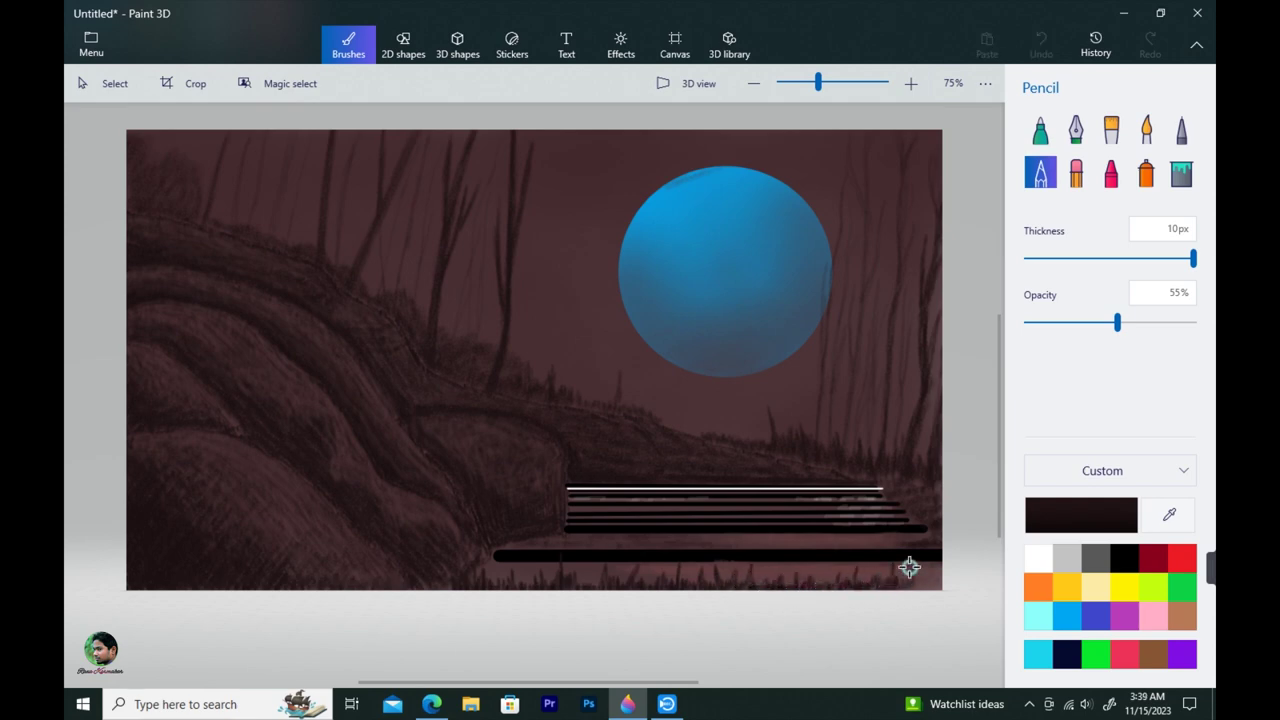
left_click_drag(606, 586, 490, 589)
left_click_drag(735, 585, 628, 587)
Darken and extend the grass blades along the upper ridge line from the middle trees to the left slope at 55% opacity
left_click_drag(517, 364, 476, 385)
left_click_drag(572, 401, 666, 422)
mouse_move(396, 316)
left_mouse_down()
mouse_move(420, 341)
mouse_move(357, 286)
mouse_move(372, 300)
left_mouse_up()
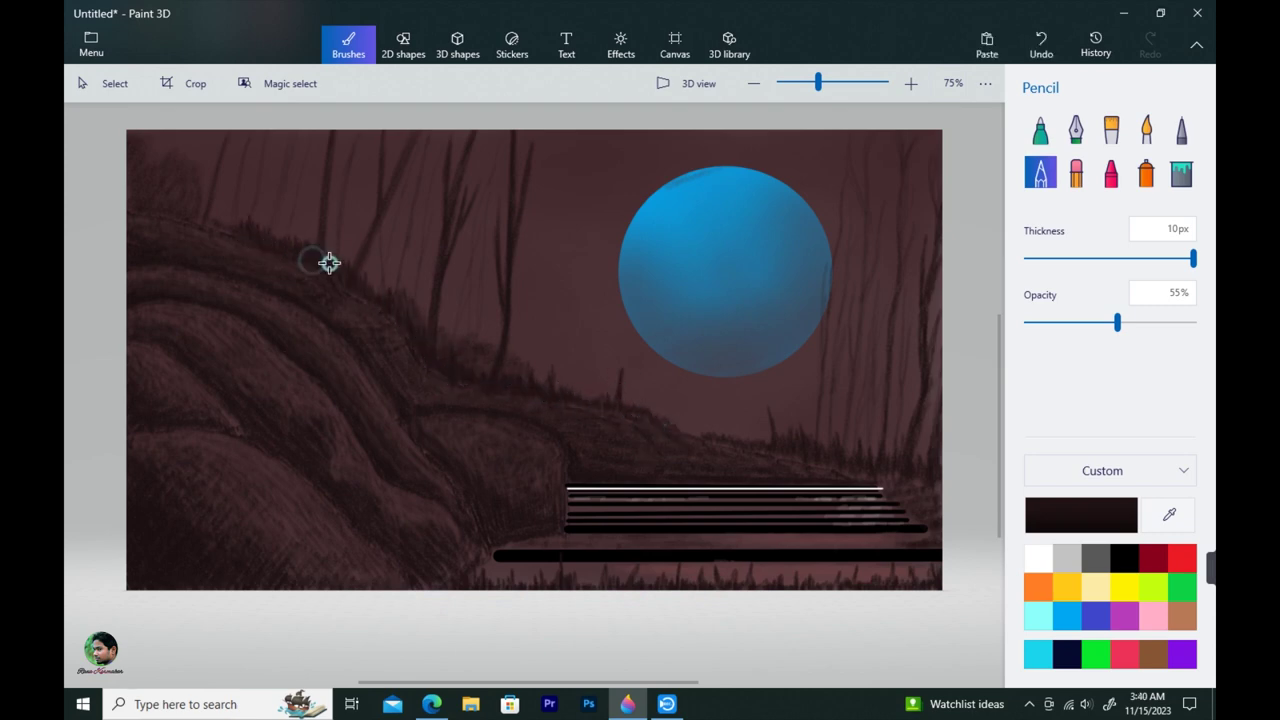
mouse_move(237, 231)
left_mouse_down()
mouse_move(142, 201)
mouse_move(172, 222)
mouse_move(245, 232)
left_mouse_up()
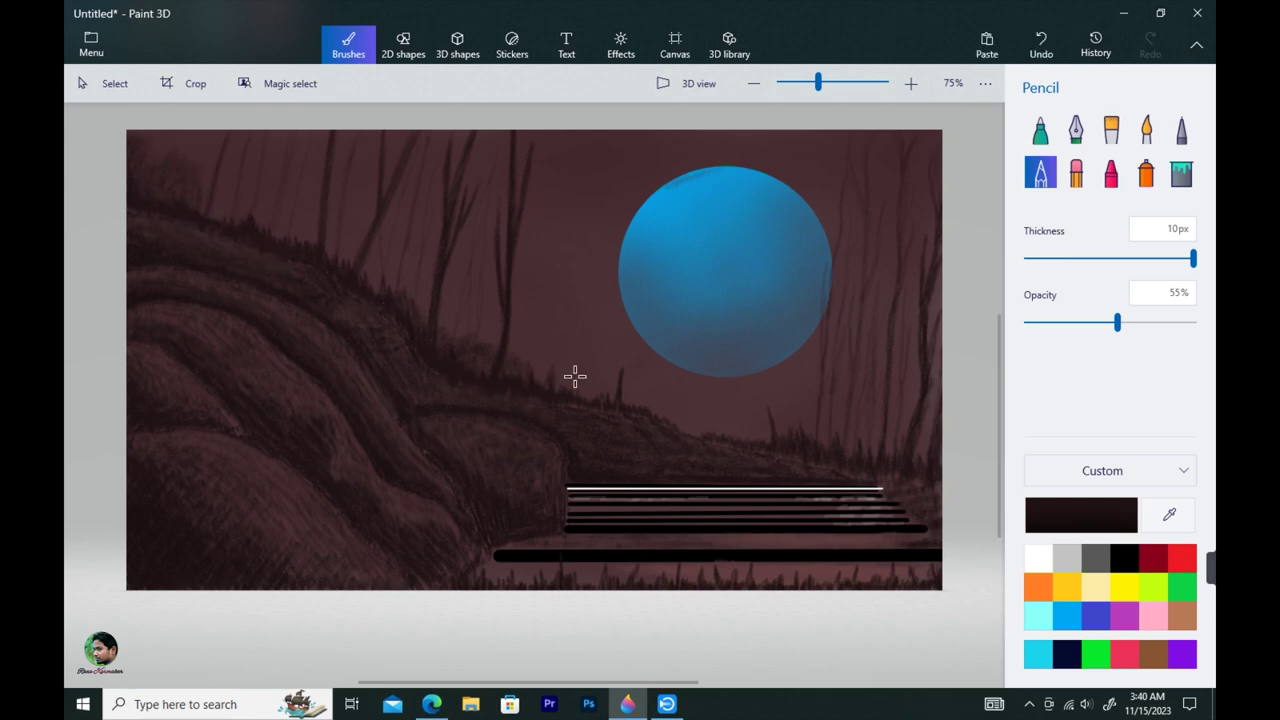
Deepen the dark shading in the creases between the layered rock slopes at 55% opacity
left_click_drag(418, 408, 281, 340)
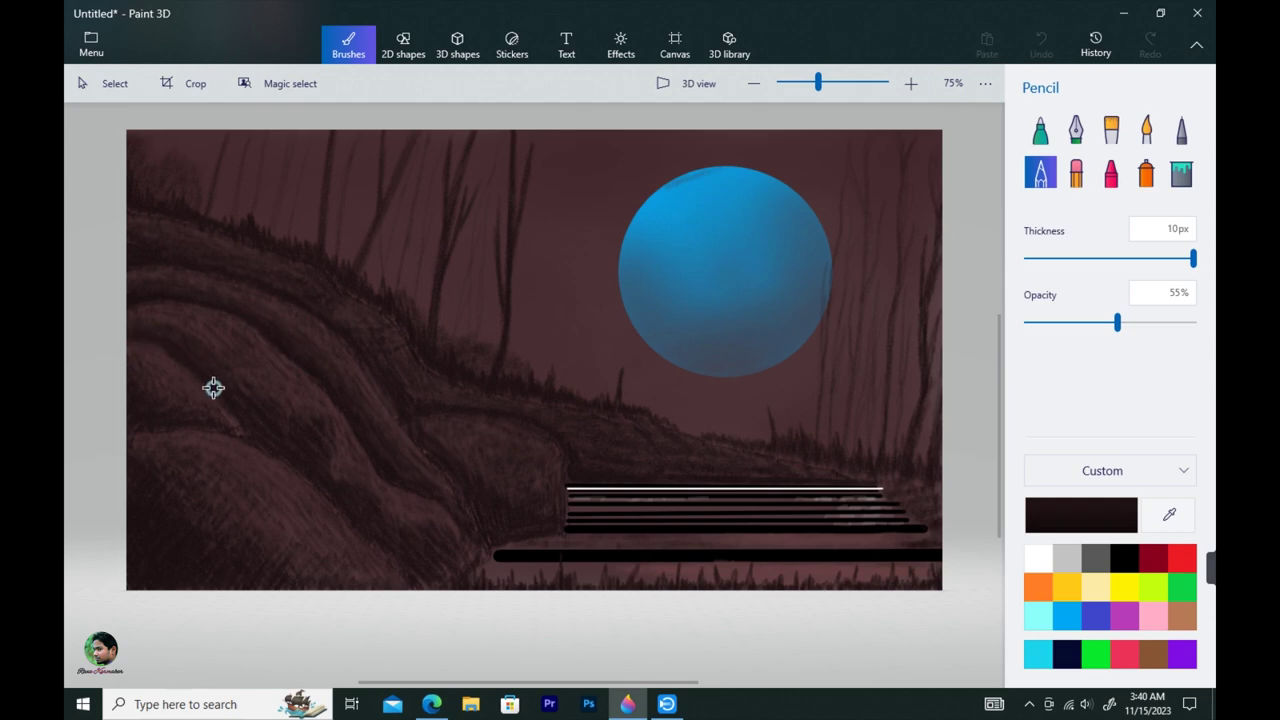
left_click_drag(192, 296, 414, 487)
left_click_drag(212, 268, 330, 329)
left_click_drag(477, 502, 517, 398)
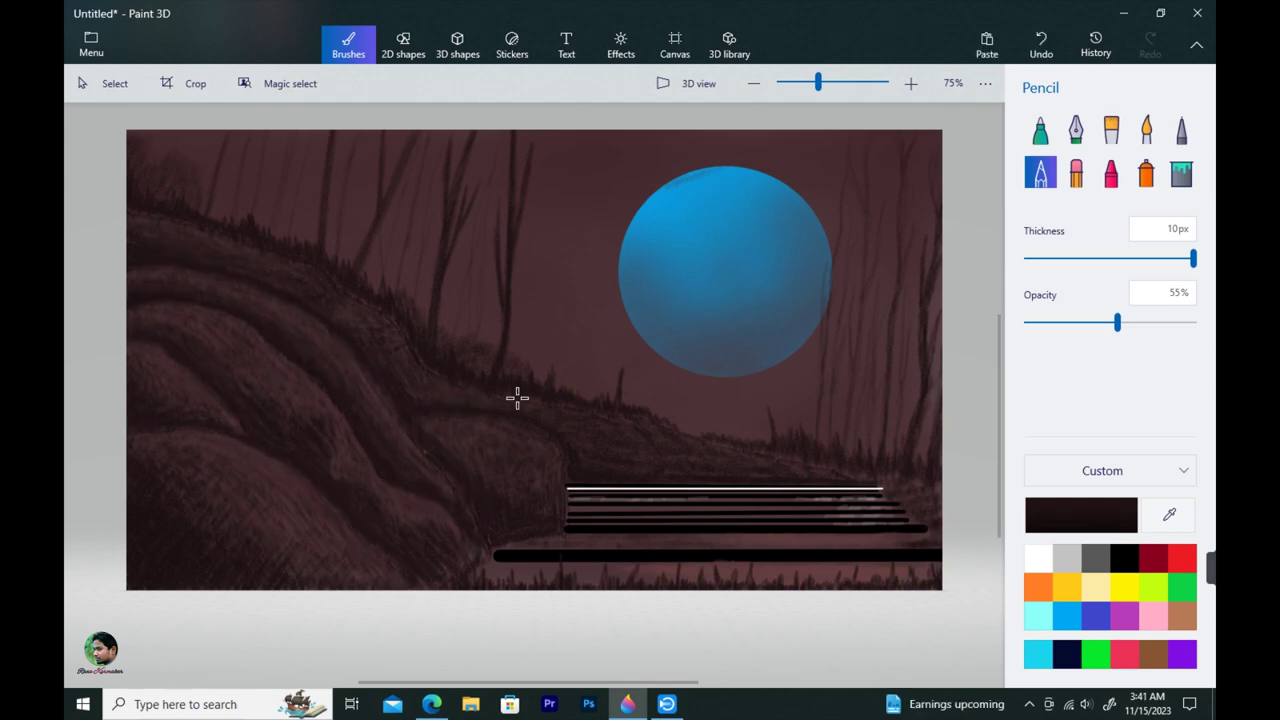
Tone down the white top line of the steps and roughen the ends of the black step lines with dark strokes
left_click_drag(578, 487, 880, 490)
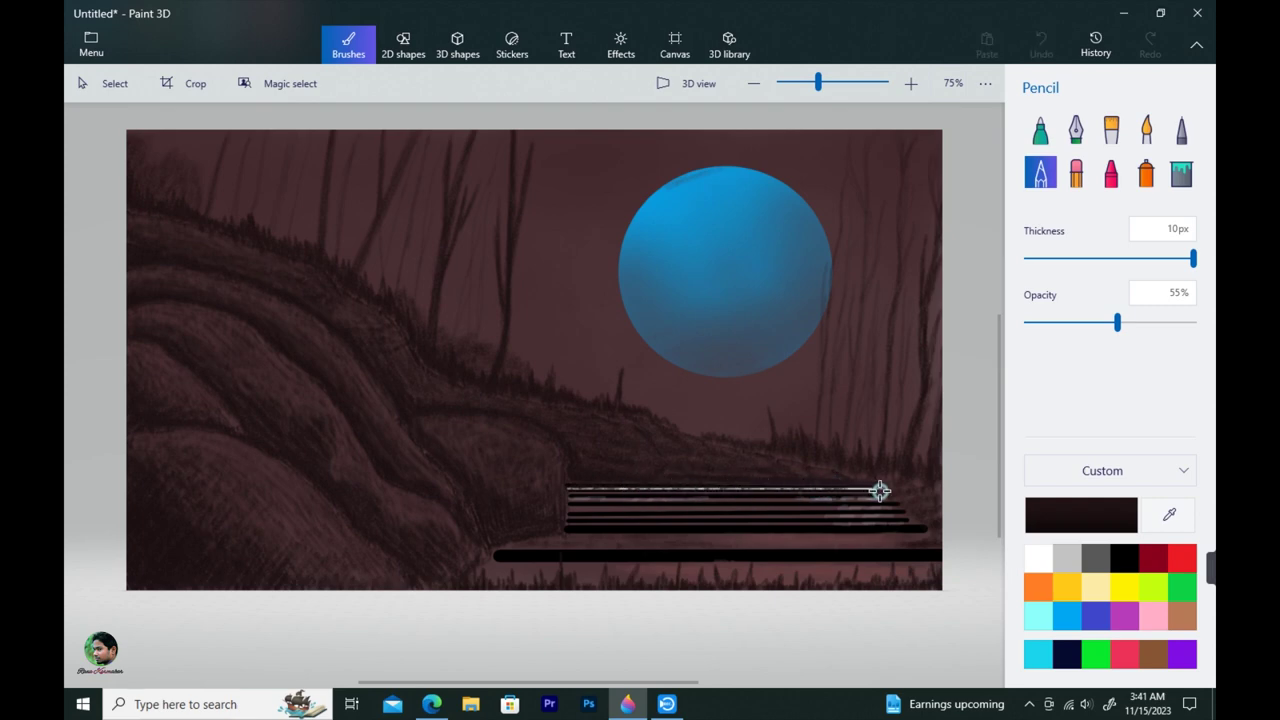
mouse_move(747, 487)
left_mouse_down()
mouse_move(586, 494)
mouse_move(797, 497)
mouse_move(623, 506)
mouse_move(903, 491)
mouse_move(931, 509)
mouse_move(885, 483)
mouse_move(895, 488)
left_mouse_up()
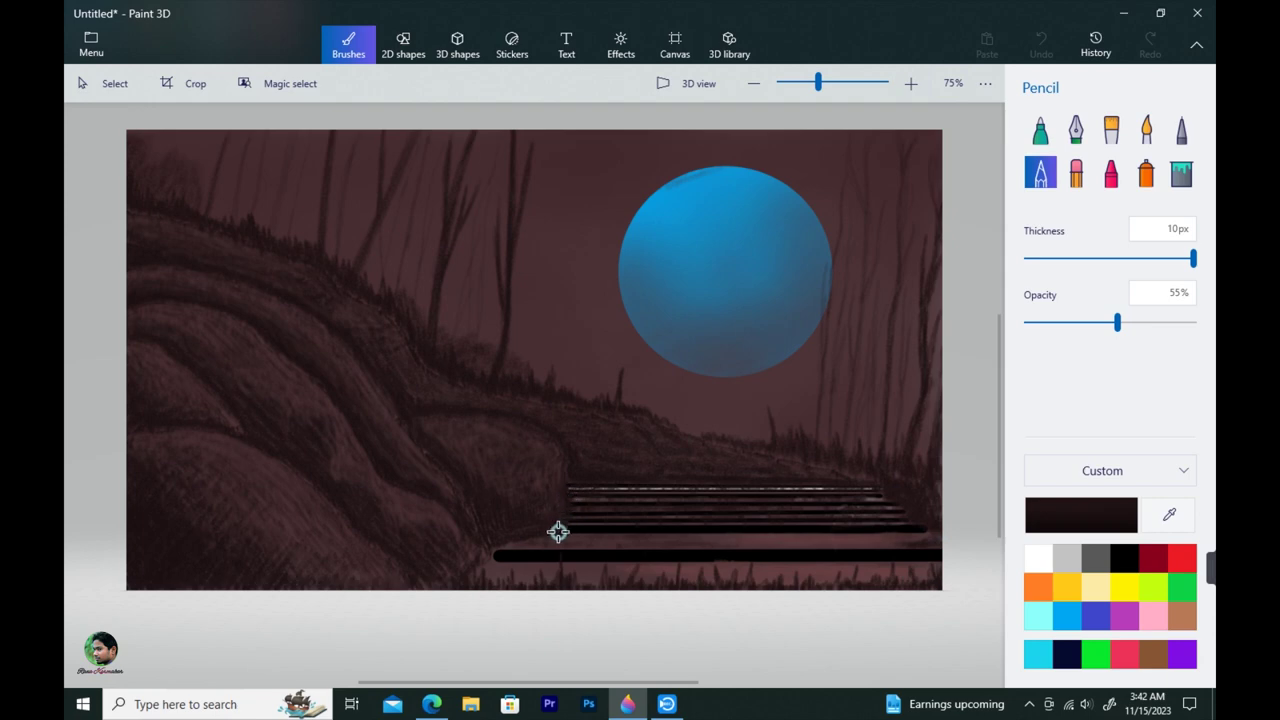
mouse_move(558, 532)
left_mouse_down()
mouse_move(495, 553)
mouse_move(622, 540)
left_mouse_up()
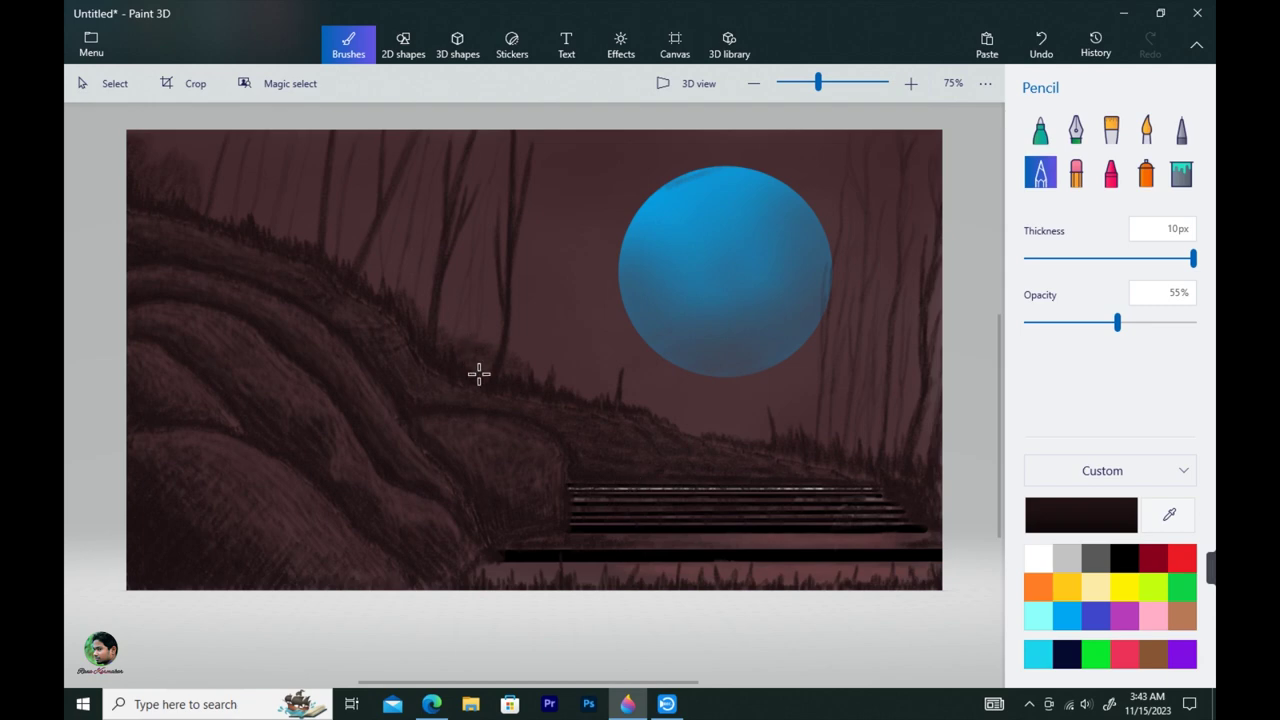
Darken a trunk beside the circle's right side and add thin trunks between the middle trees and its left edge, lowering opacity to 23%
mouse_move(881, 389)
left_mouse_down()
mouse_move(920, 274)
mouse_move(852, 269)
left_mouse_up()
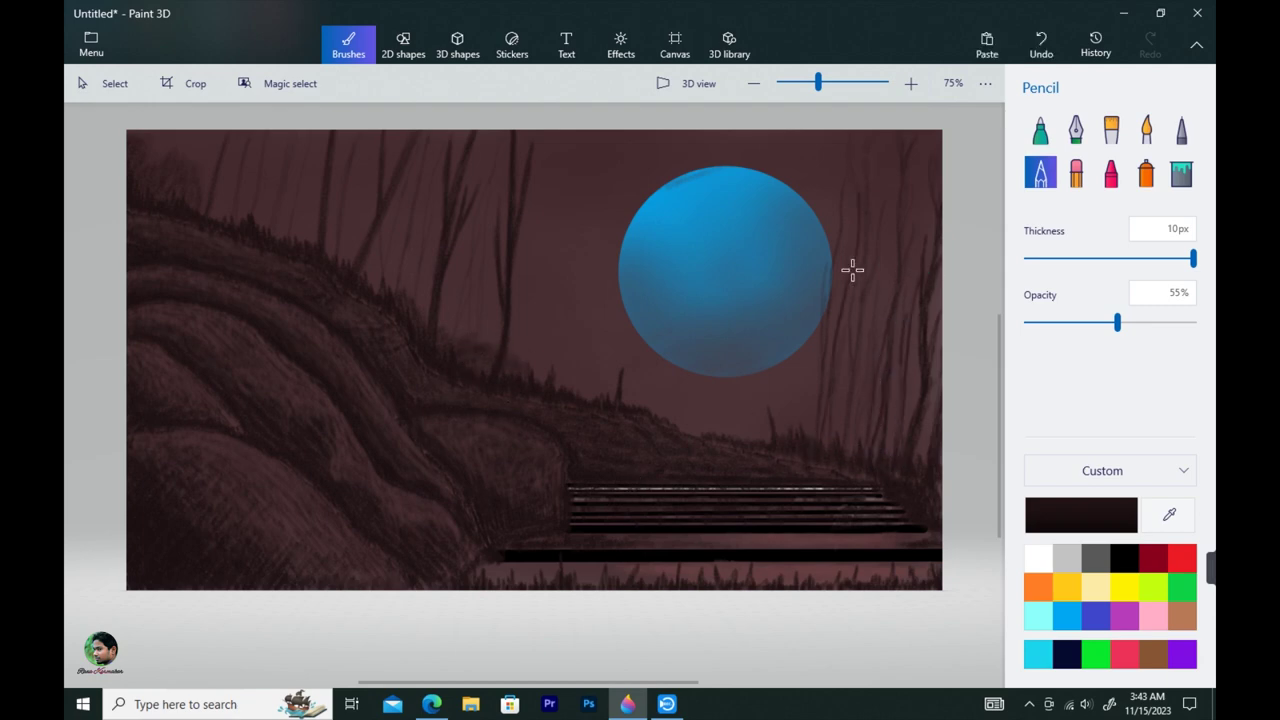
left_click_drag(539, 398, 560, 228)
left_click(1064, 322)
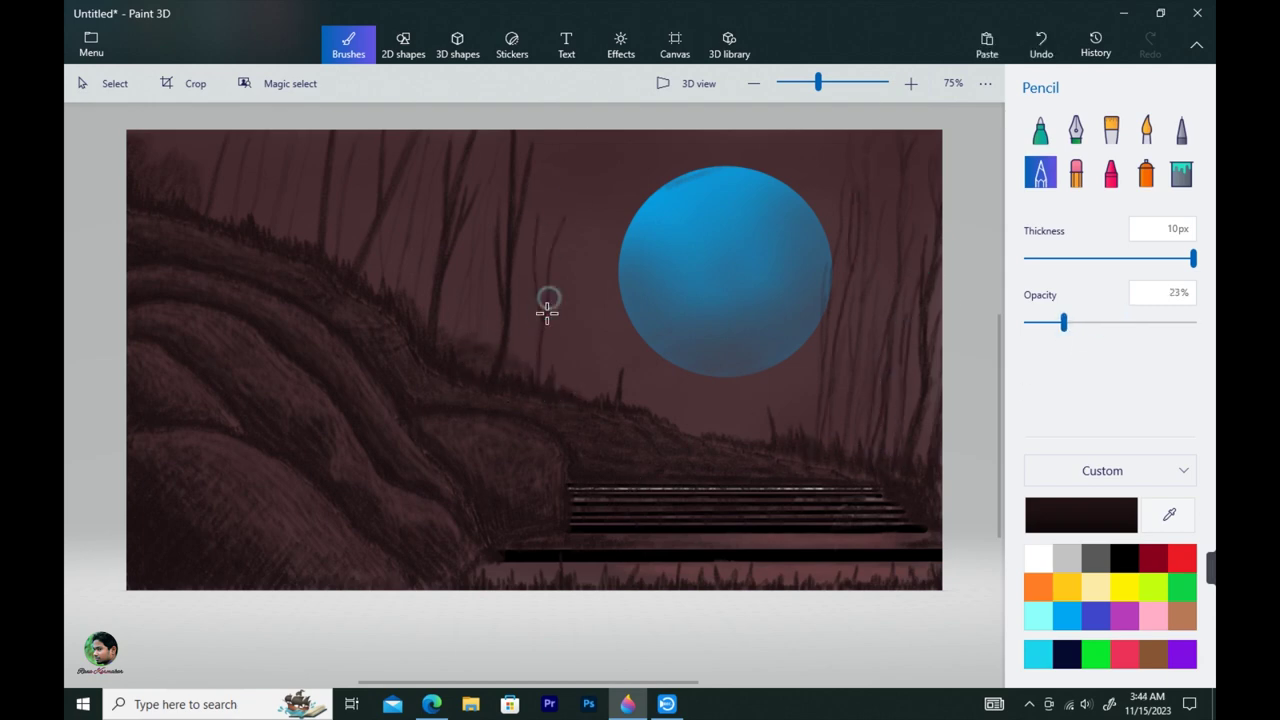
left_click_drag(580, 390, 598, 120)
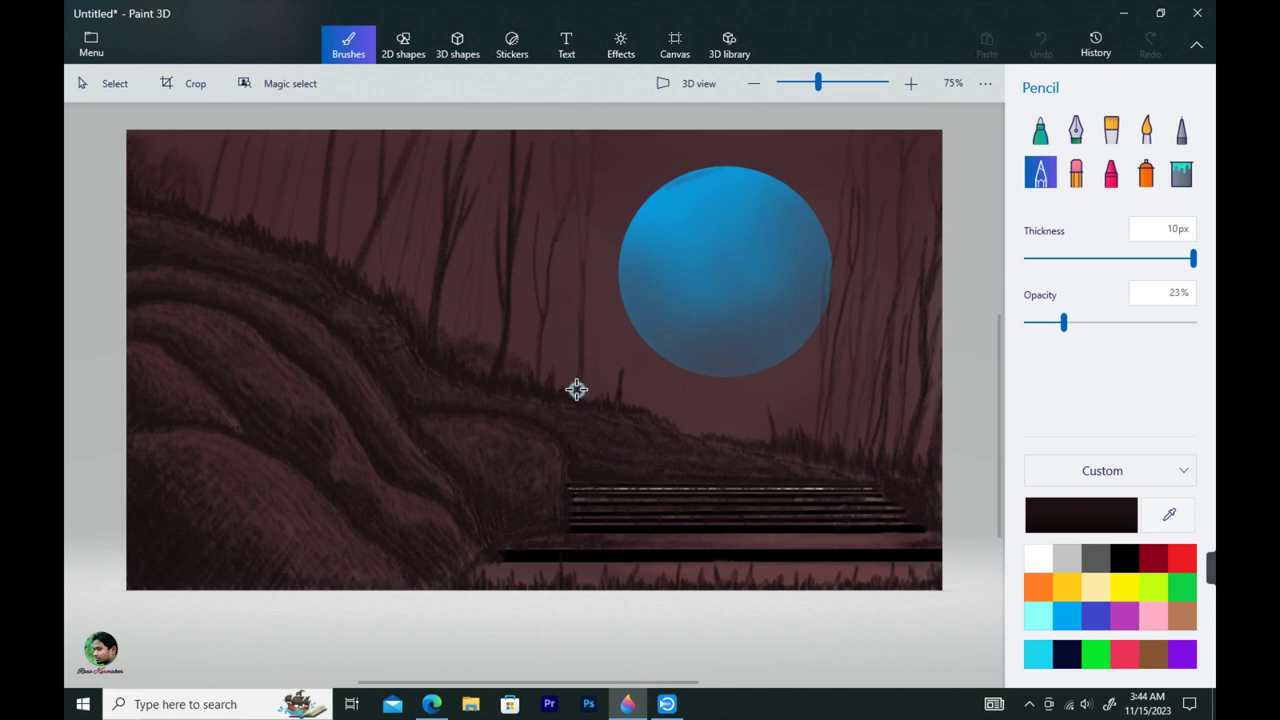
left_click_drag(577, 388, 586, 197)
left_click_drag(612, 394, 640, 212)
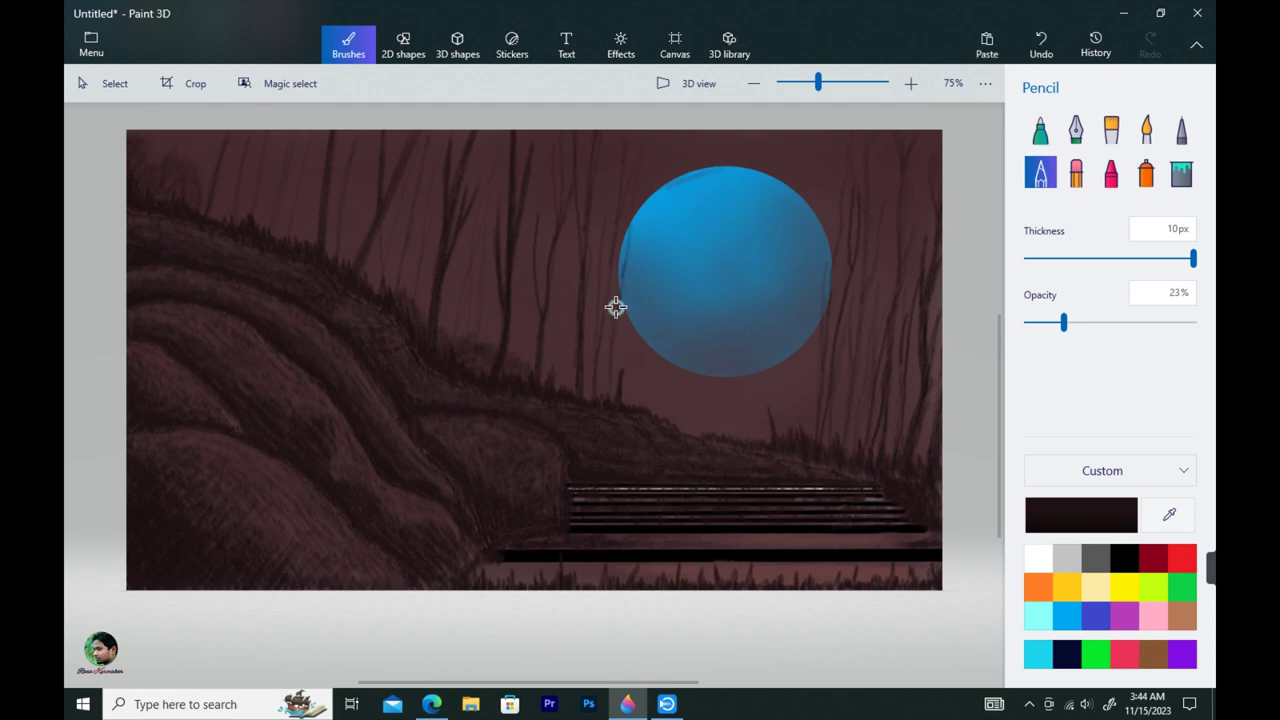
left_click_drag(612, 370, 639, 210)
left_click_drag(1063, 322, 1054, 322)
Sign the artwork in the canvas's bottom-right corner with a 1px dark Pixel pen at 100% opacity
left_click(1181, 129)
scroll(923, 263, "up", 5)
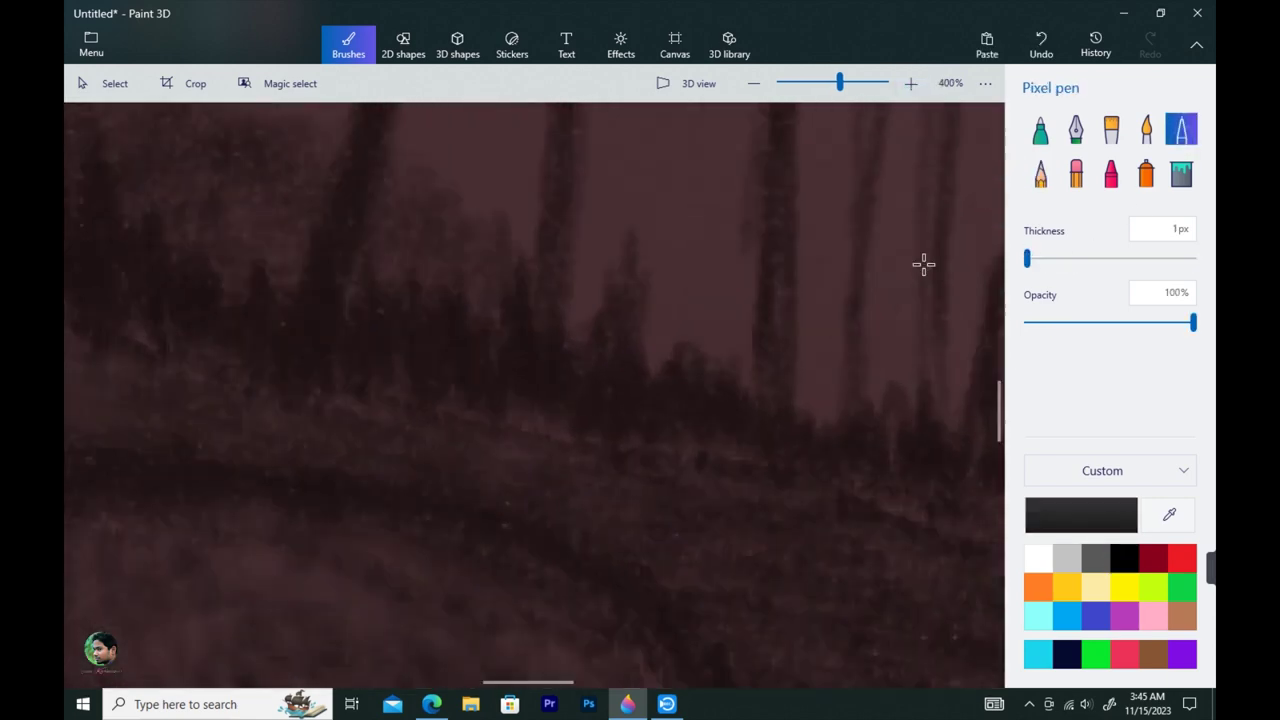
left_click_drag(528, 682, 725, 682)
left_click_drag(998, 411, 998, 518)
left_click_drag(749, 474, 842, 454)
left_click_drag(796, 486, 846, 468)
scroll(836, 204, "down", 3)
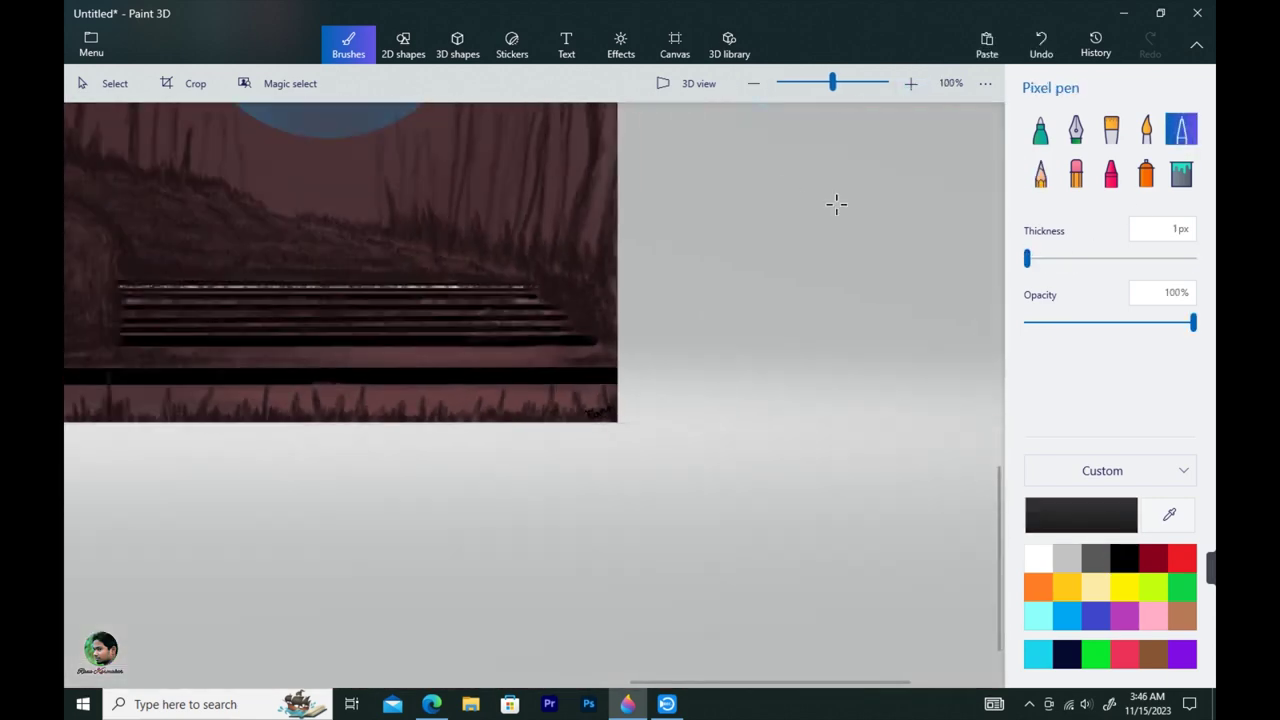
left_click(754, 83)
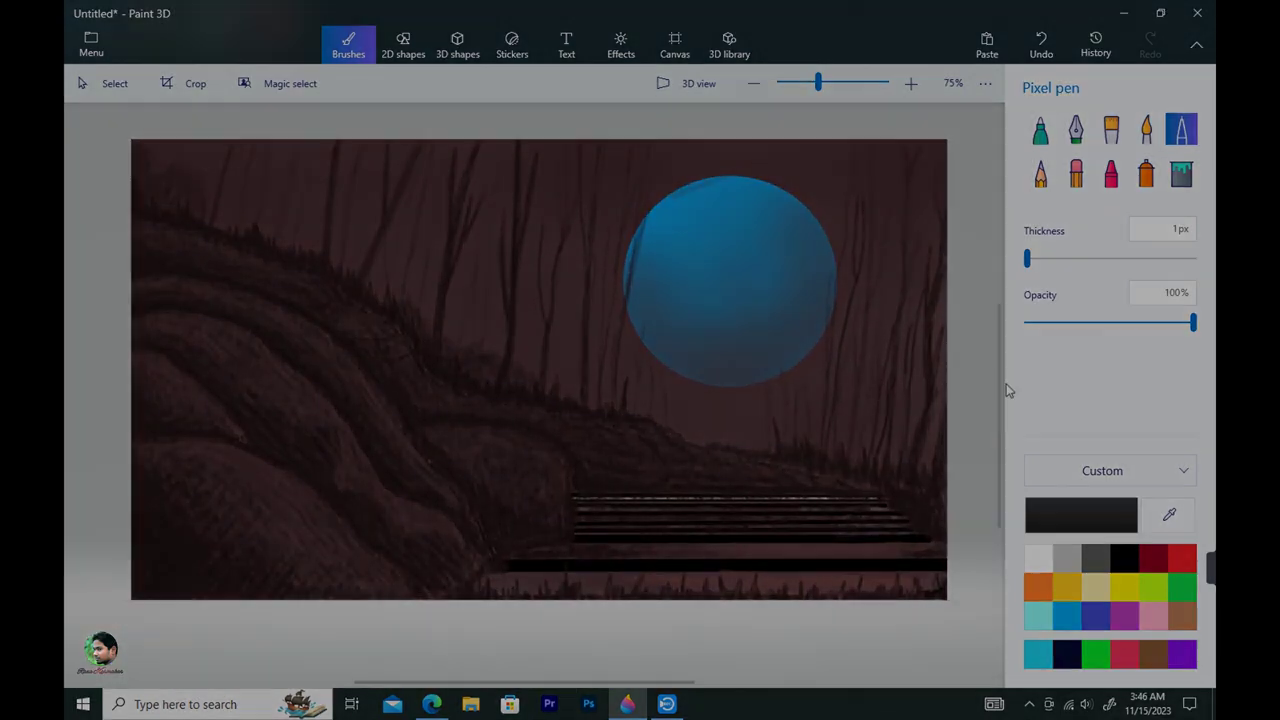